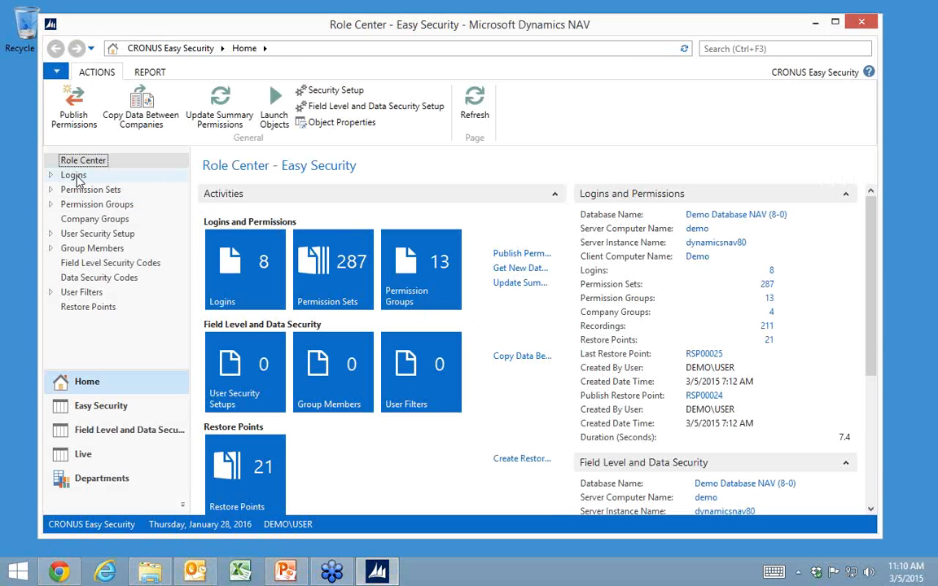
# Step: Open the Logins list and widen the User ID column to fit its contents
pyautogui.click(78, 179)
pyautogui.click(73, 175)
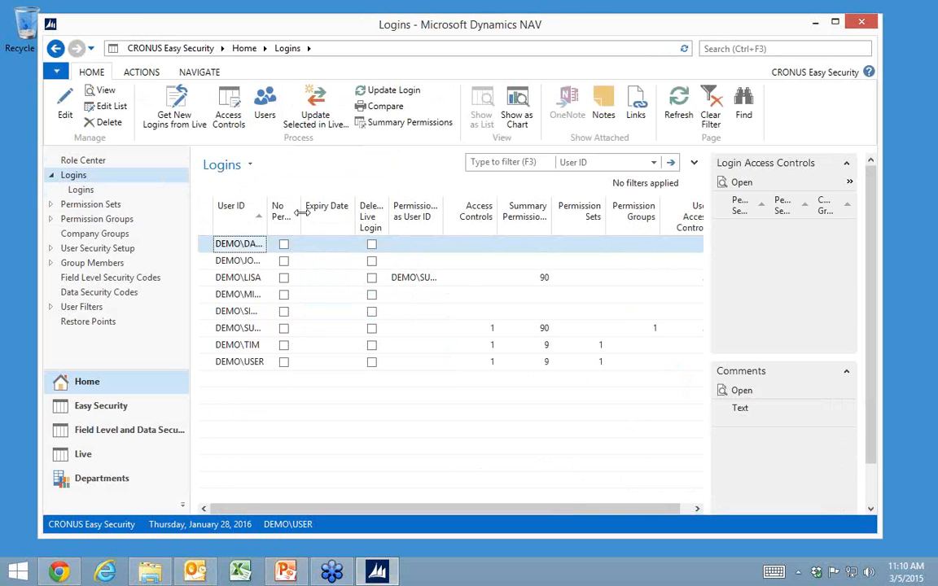
pyautogui.doubleClick(267, 199)
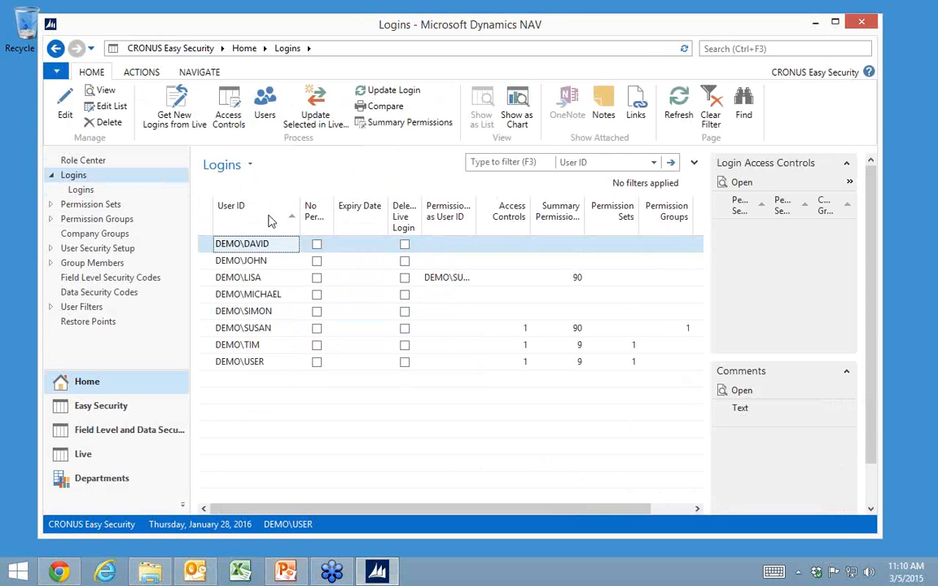
# Step: Open the card of the second login and bring up the full permission group list for its new Group-type access control line
pyautogui.click(206, 264)
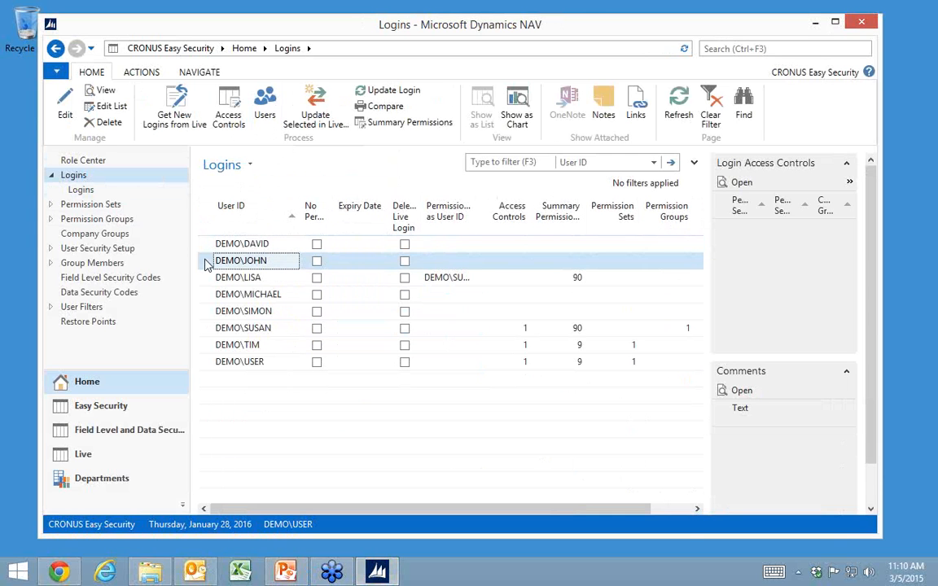
pyautogui.doubleClick(206, 265)
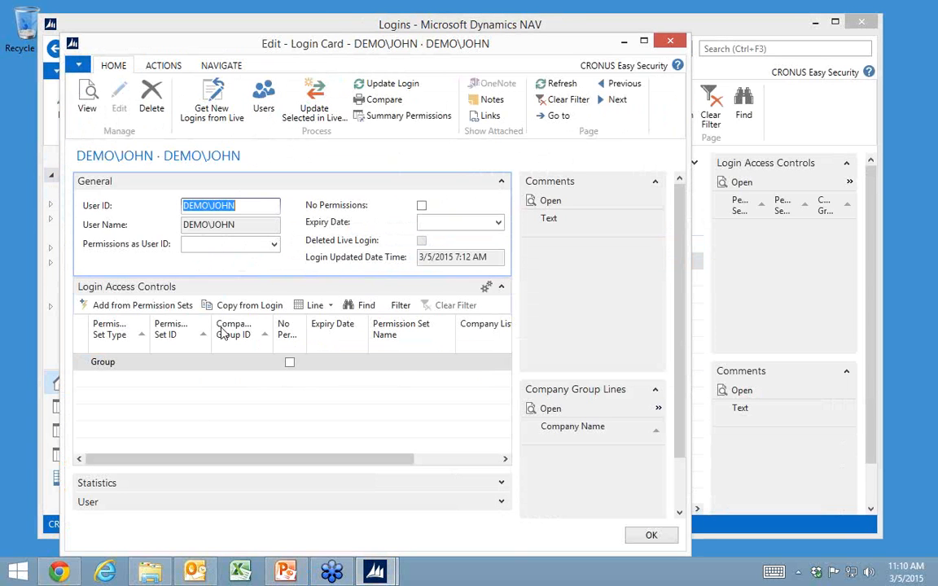
pyautogui.click(141, 366)
pyautogui.click(142, 364)
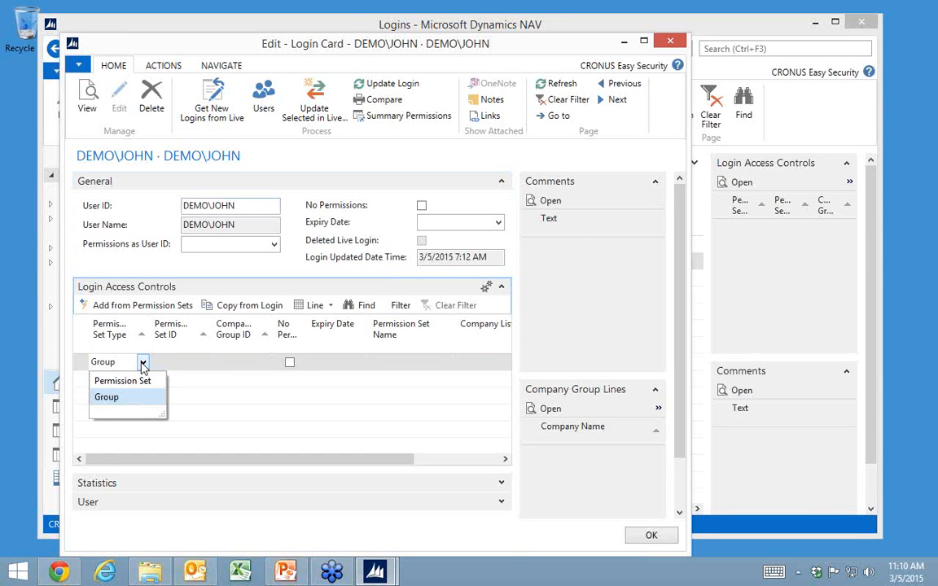
pyautogui.click(199, 369)
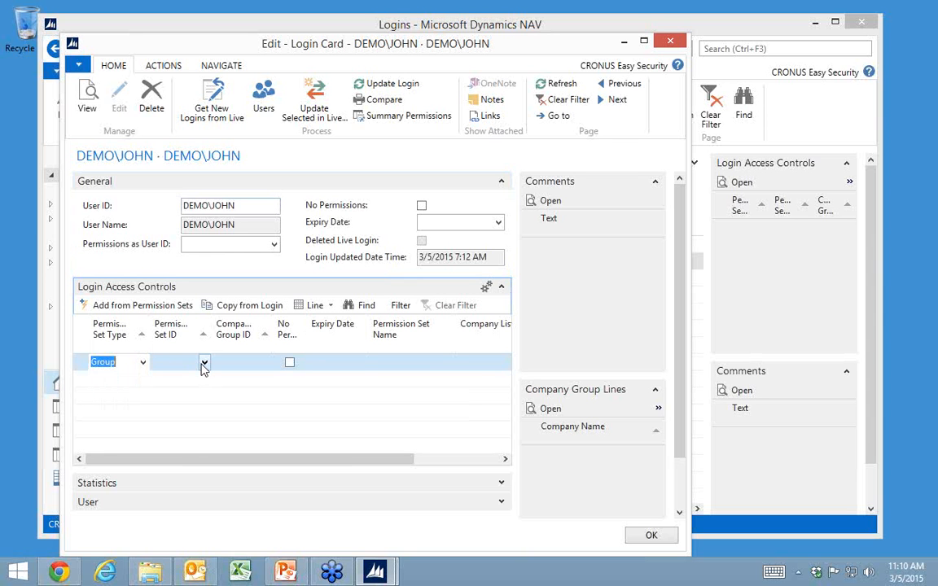
pyautogui.press('Tab')
pyautogui.click(204, 363)
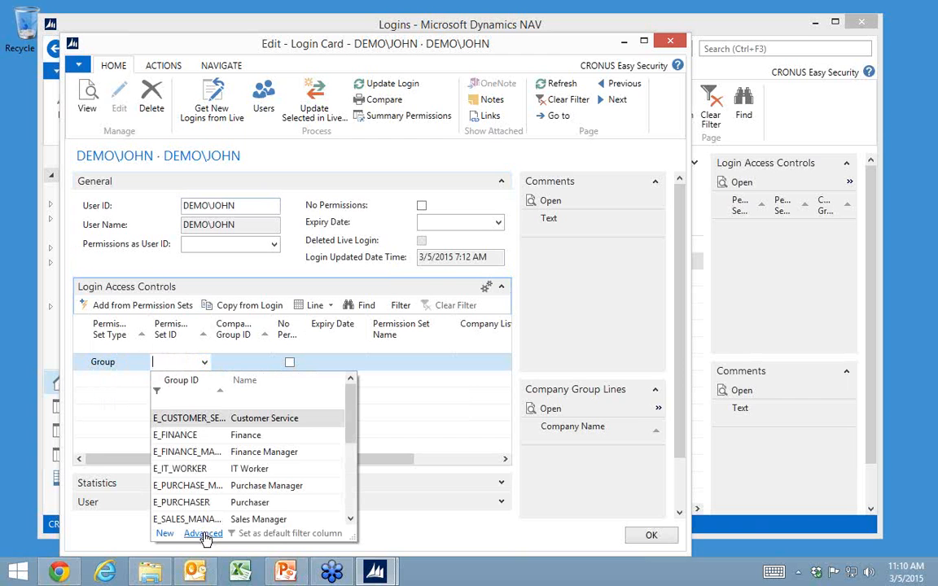
pyautogui.click(204, 534)
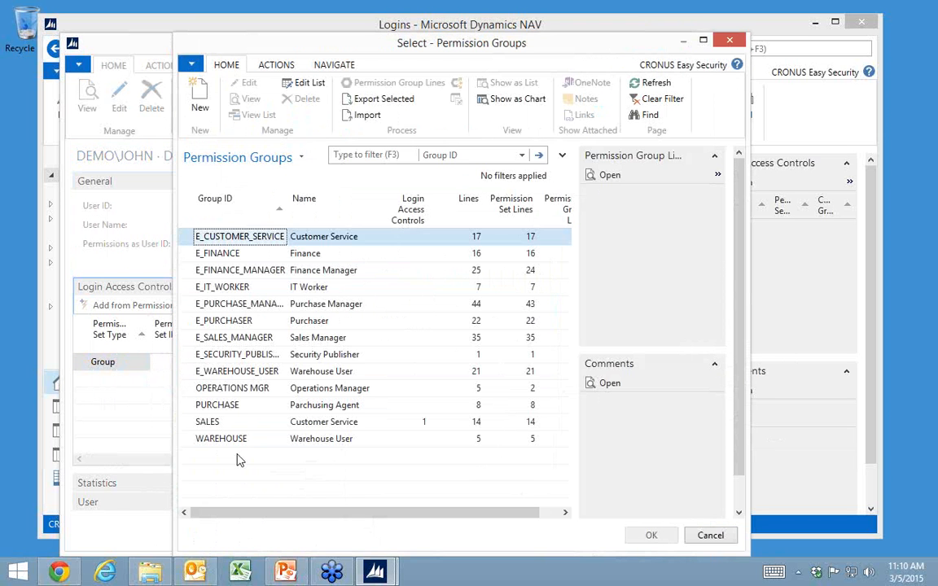
# Step: Examine the permission sets in the SALES and OPERATIONS MGR groups, and assign SALES to the access control line
pyautogui.click(193, 424)
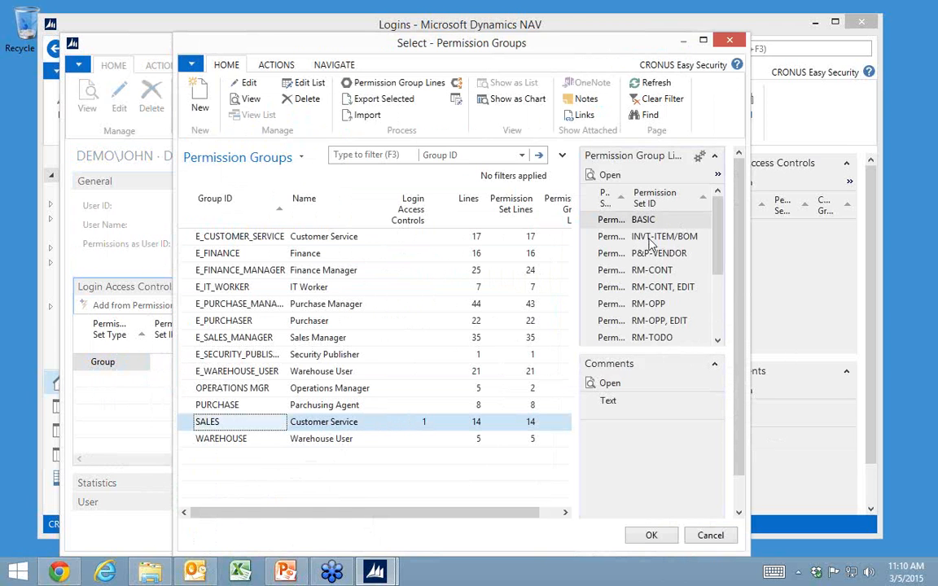
pyautogui.scroll(-2, 719, 329)
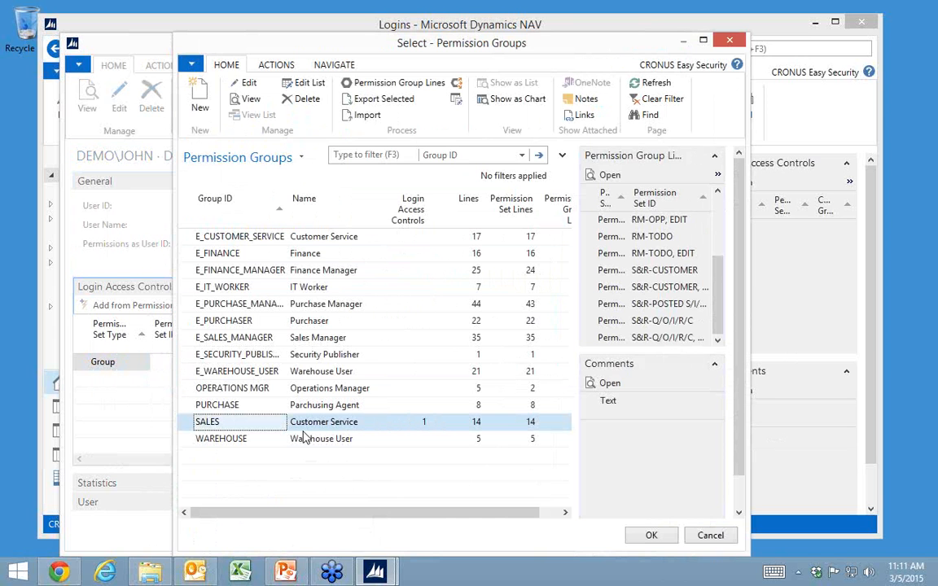
pyautogui.click(232, 388)
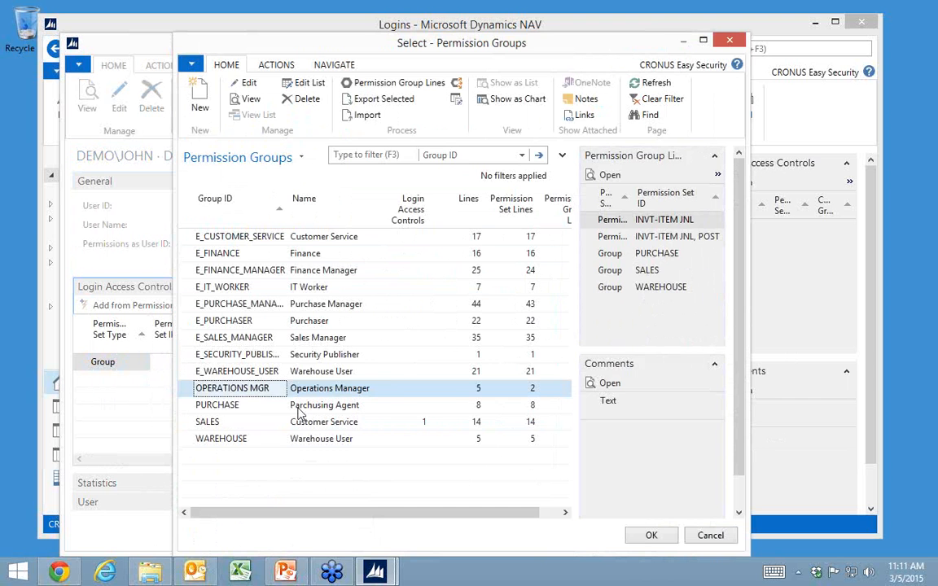
pyautogui.click(200, 427)
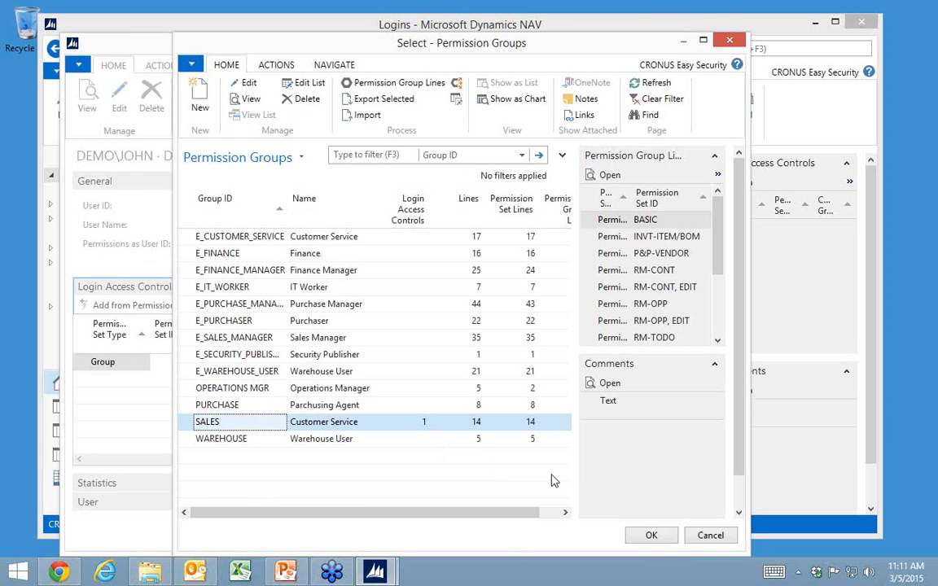
pyautogui.click(661, 537)
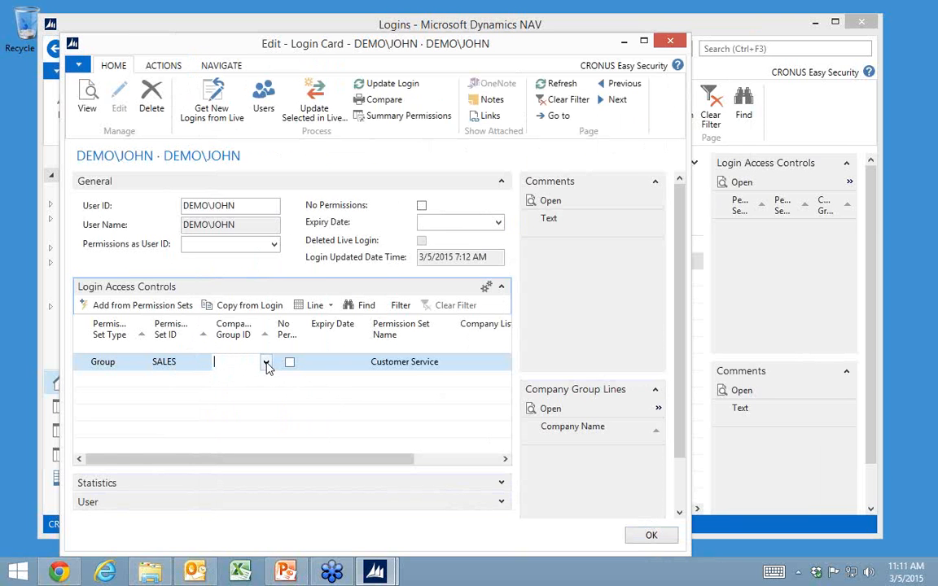
# Step: Assign the OPERATIONS company group to the SALES line and update the login with its new permissions
pyautogui.click(266, 363)
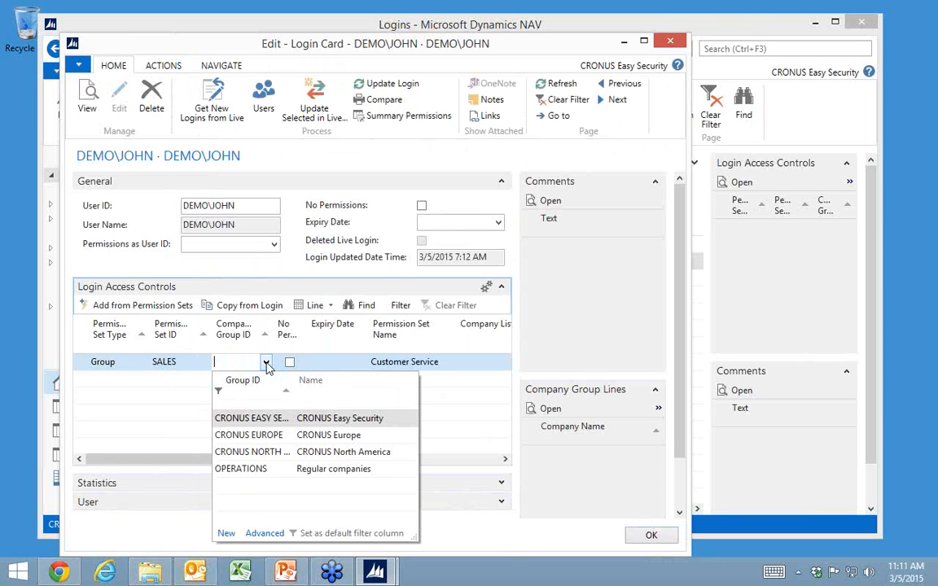
pyautogui.click(266, 533)
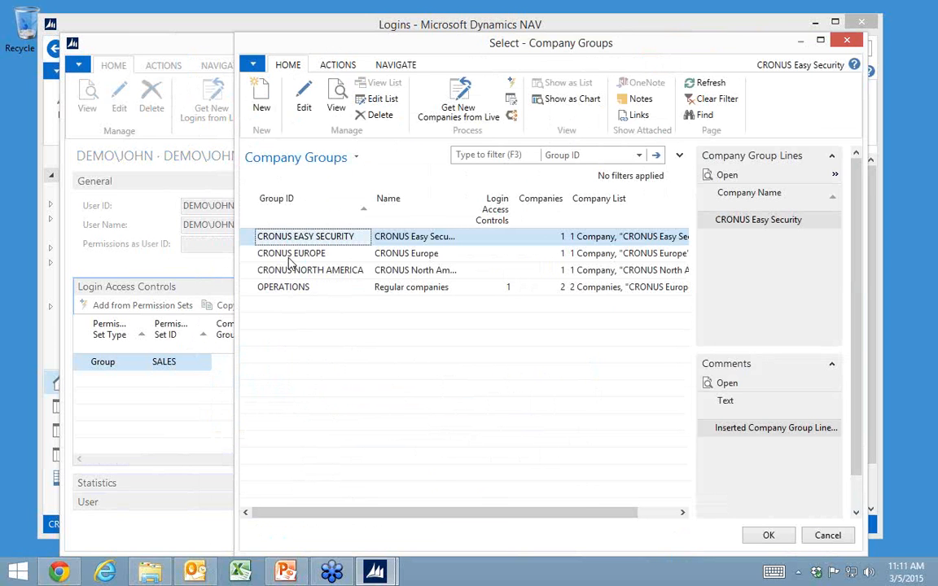
pyautogui.click(281, 291)
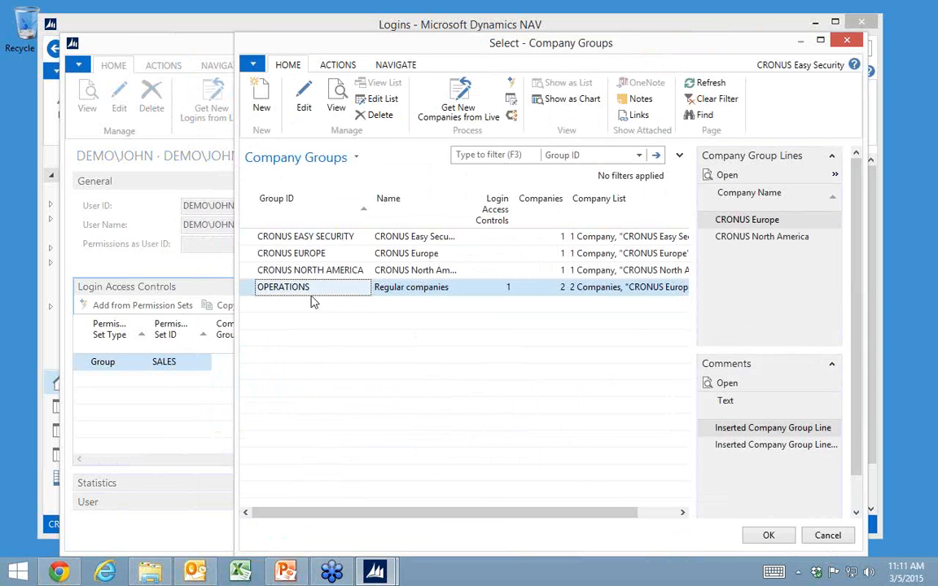
pyautogui.click(768, 535)
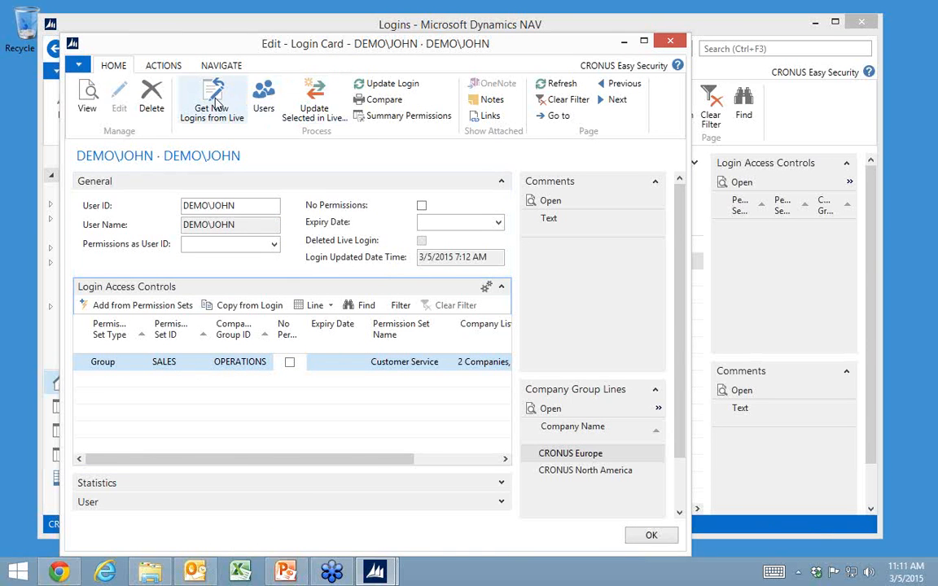
pyautogui.click(401, 86)
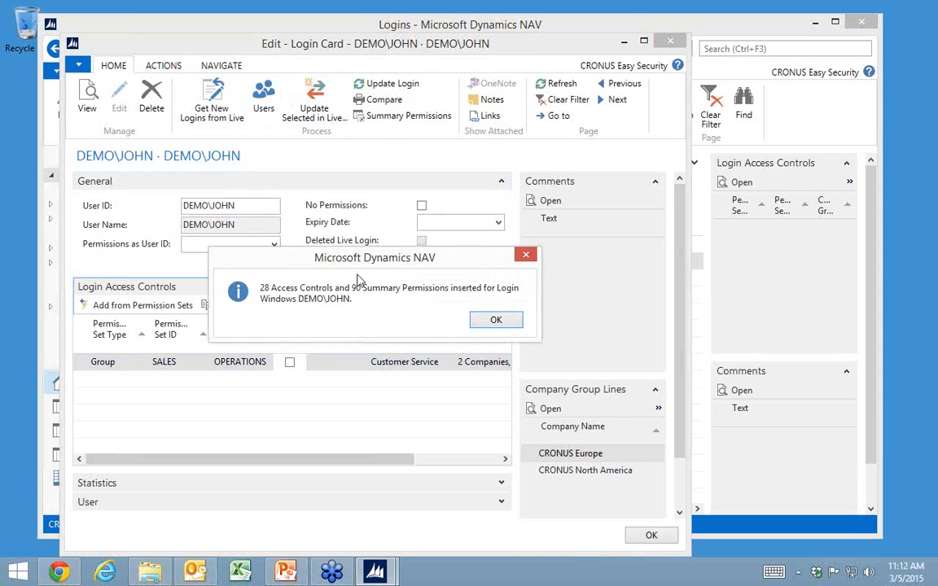
pyautogui.click(505, 324)
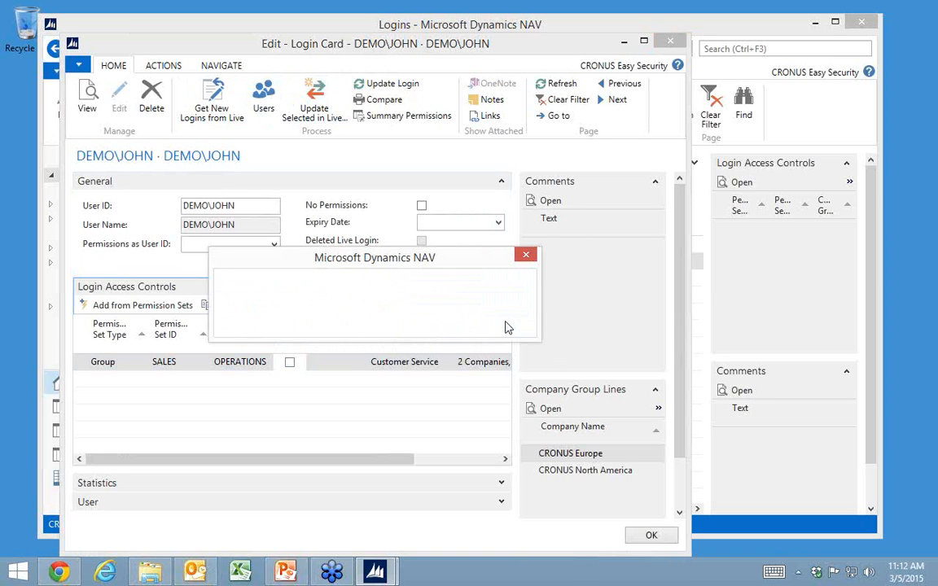
# Step: Inspect the login's summary permissions and look up which permissions use table data 25, Vendor Ledger Entry
pyautogui.click(392, 118)
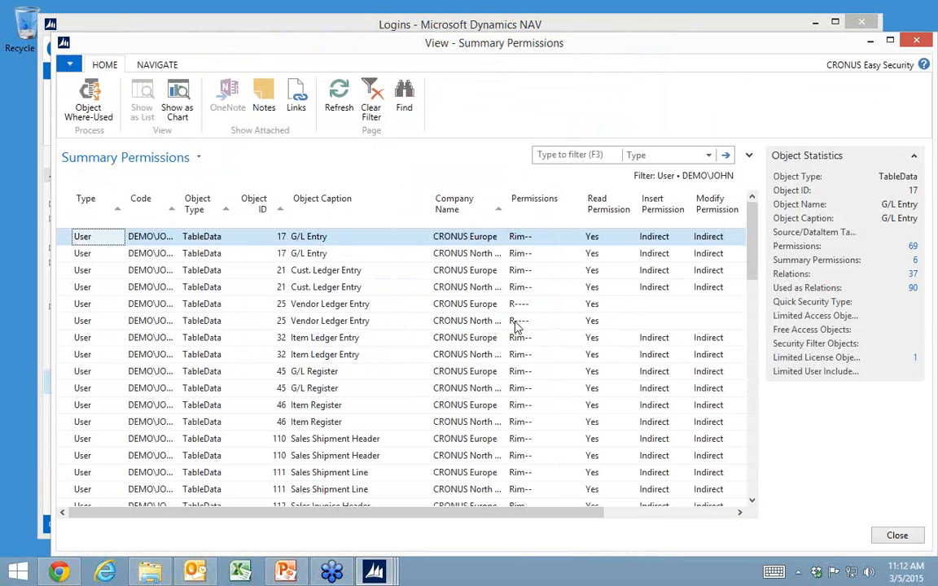
pyautogui.click(71, 305)
pyautogui.click(101, 114)
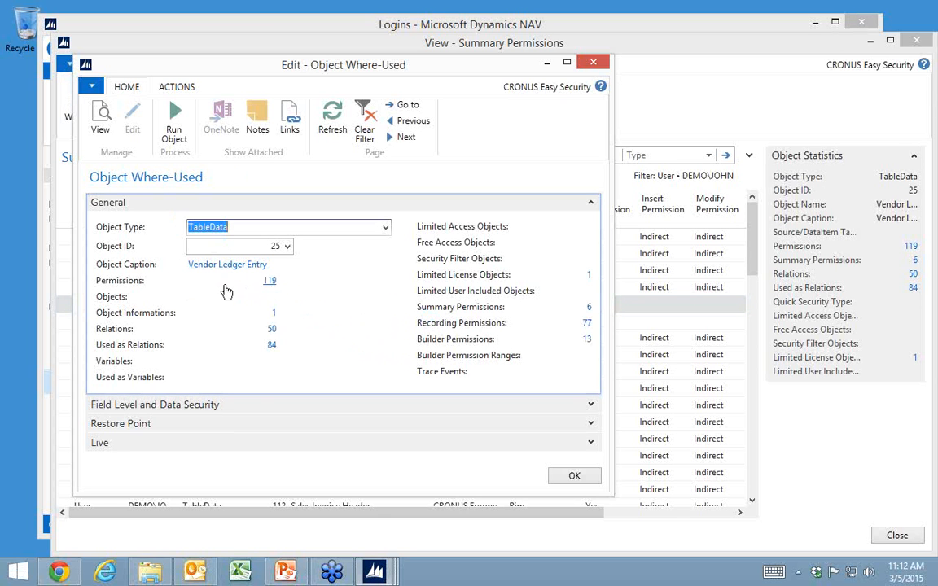
pyautogui.click(271, 283)
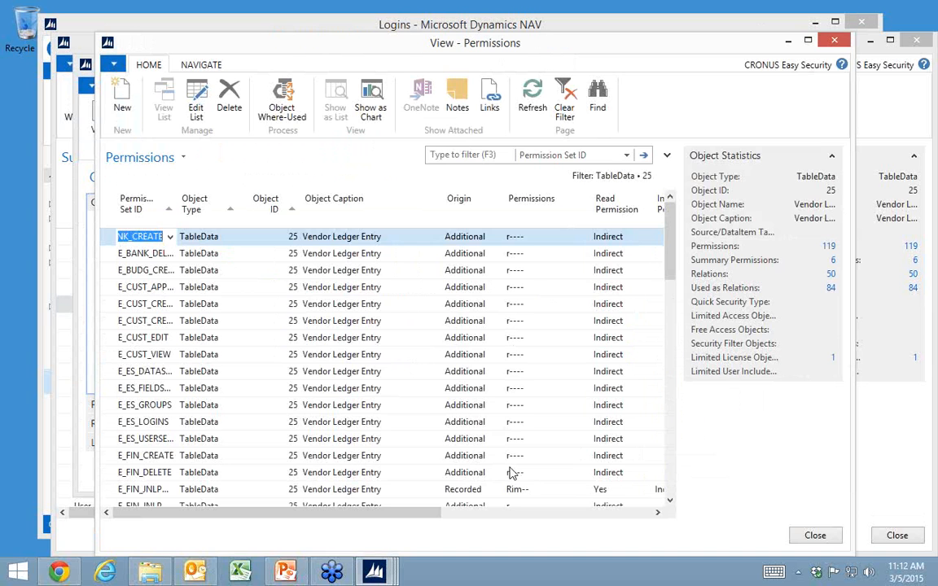
pyautogui.press('Escape')
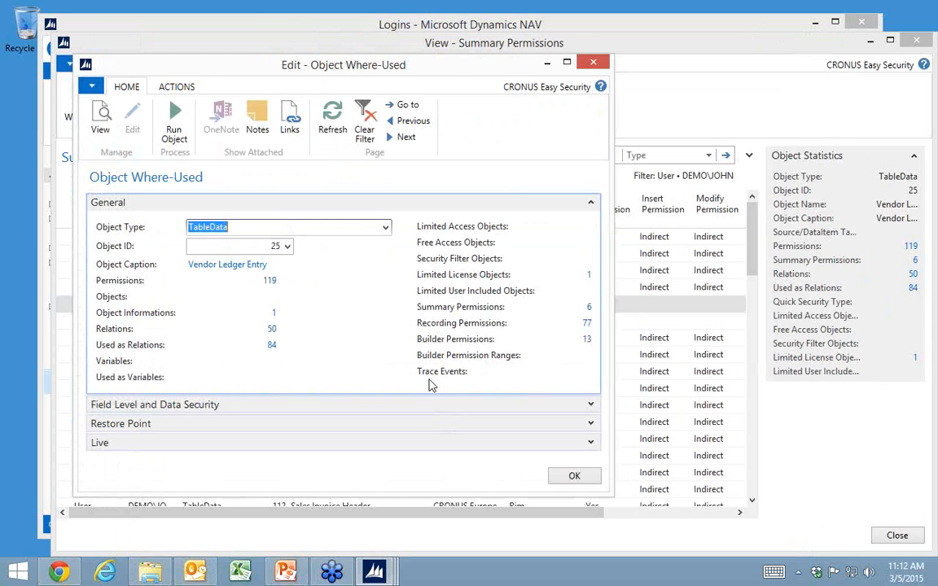
pyautogui.press('Escape')
pyautogui.press('Escape')
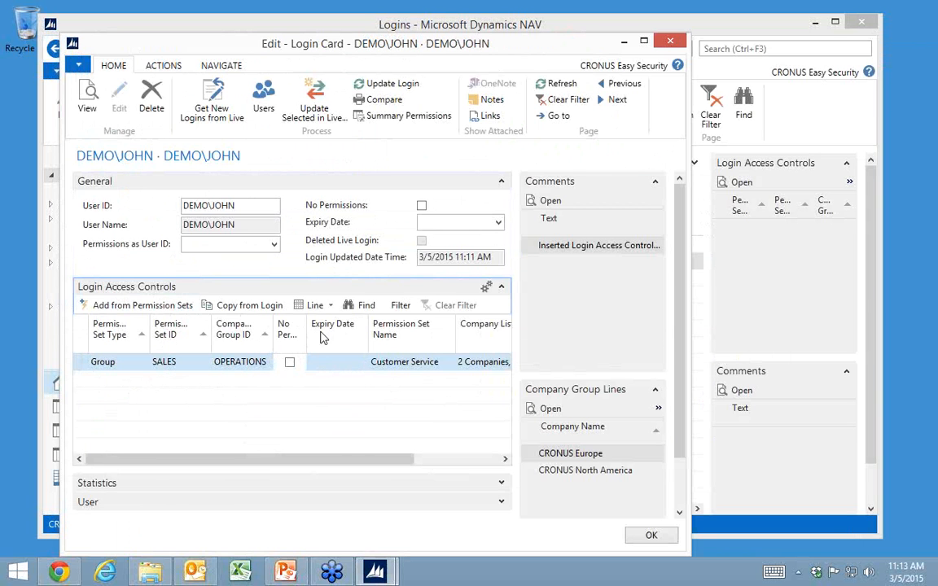
# Step: Add a second Group line with the OPERATIONS MGR permission group for the CRONUS NORTH AMERICA company group
pyautogui.click(187, 380)
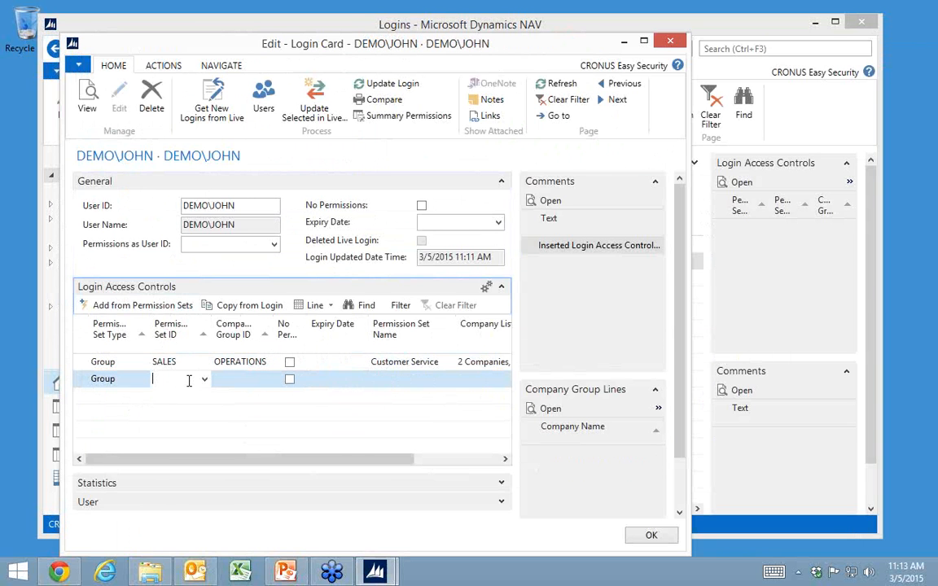
pyautogui.click(203, 379)
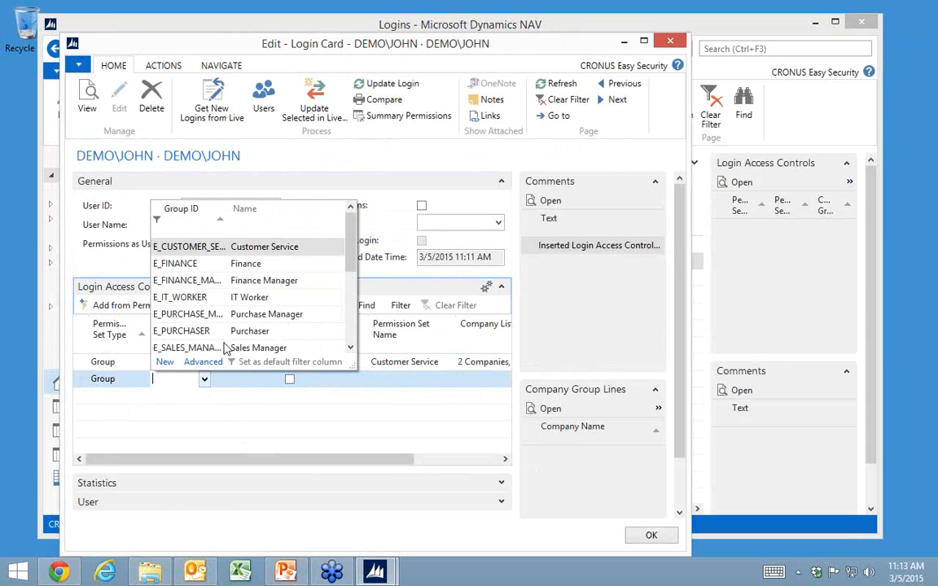
pyautogui.scroll(-3, 216, 338)
pyautogui.click(167, 259)
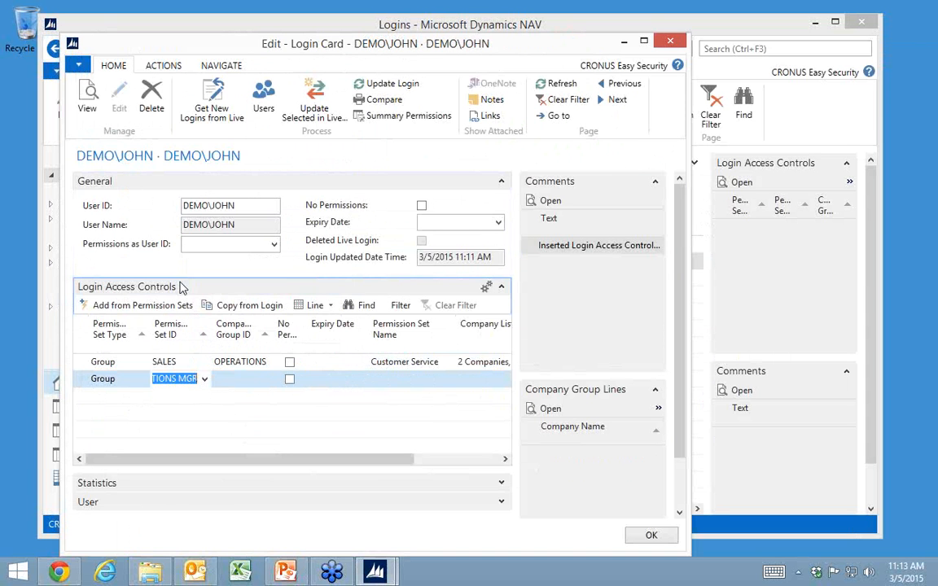
pyautogui.click(252, 381)
pyautogui.click(265, 379)
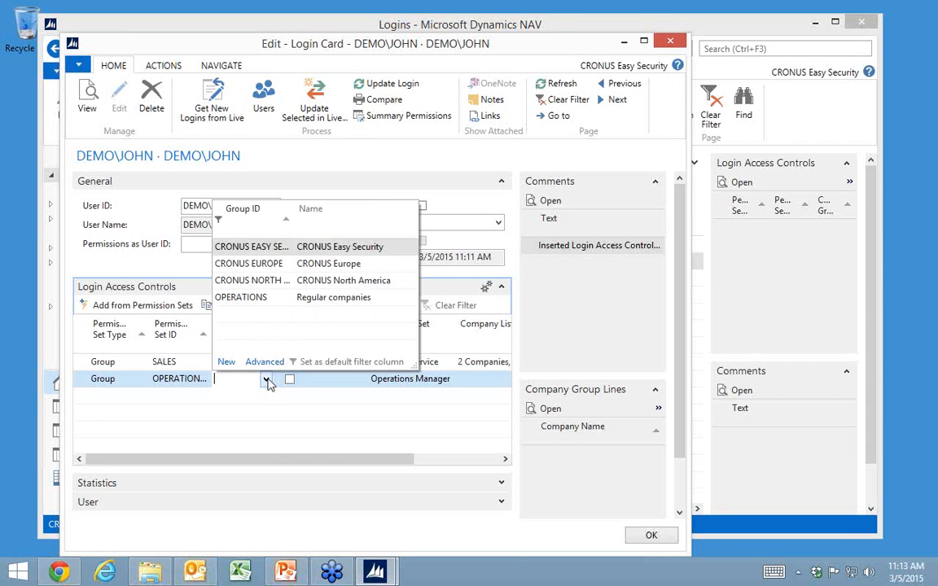
pyautogui.click(268, 280)
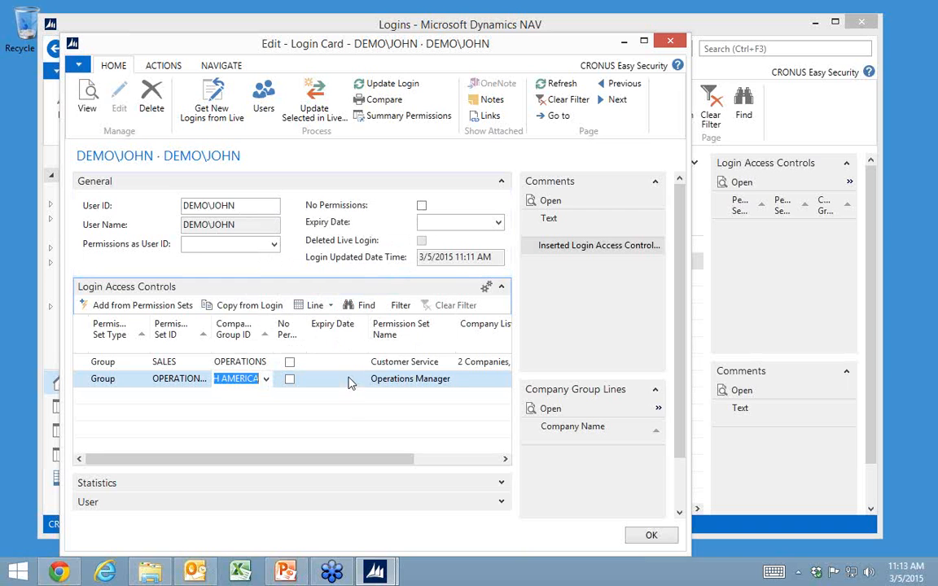
# Step: Try to set the expiry date of the OPERATIONS MGR line to 3/28/2015
pyautogui.click(349, 378)
pyautogui.click(359, 381)
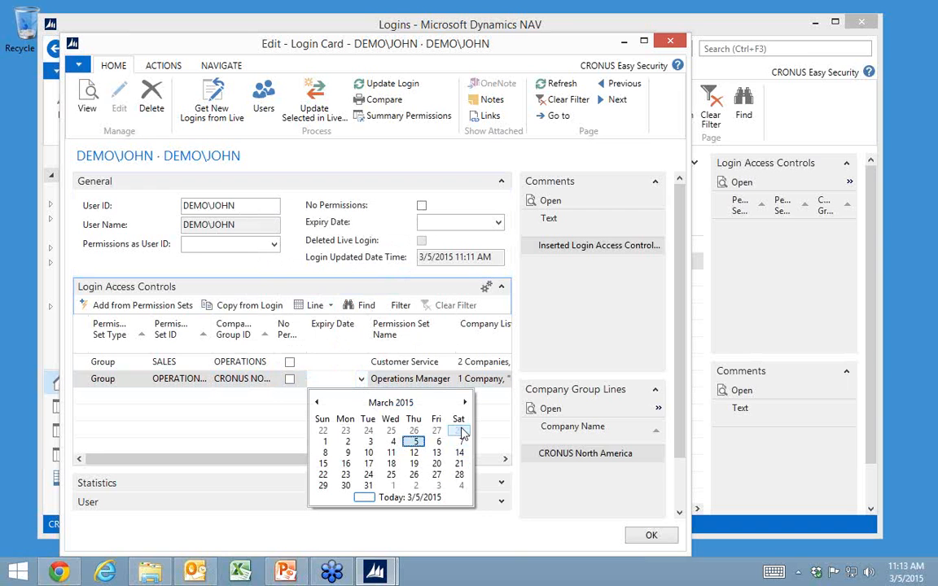
pyautogui.click(458, 476)
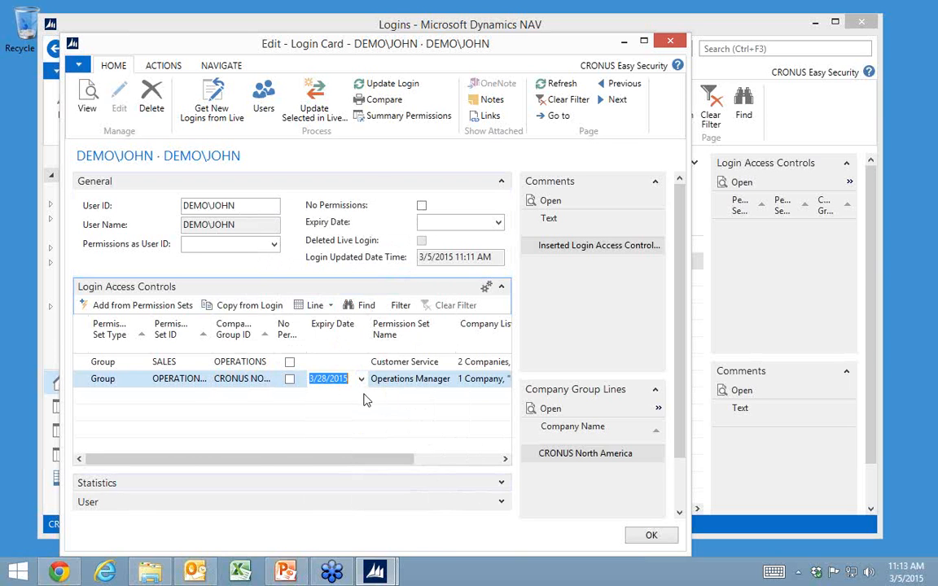
pyautogui.press('Tab')
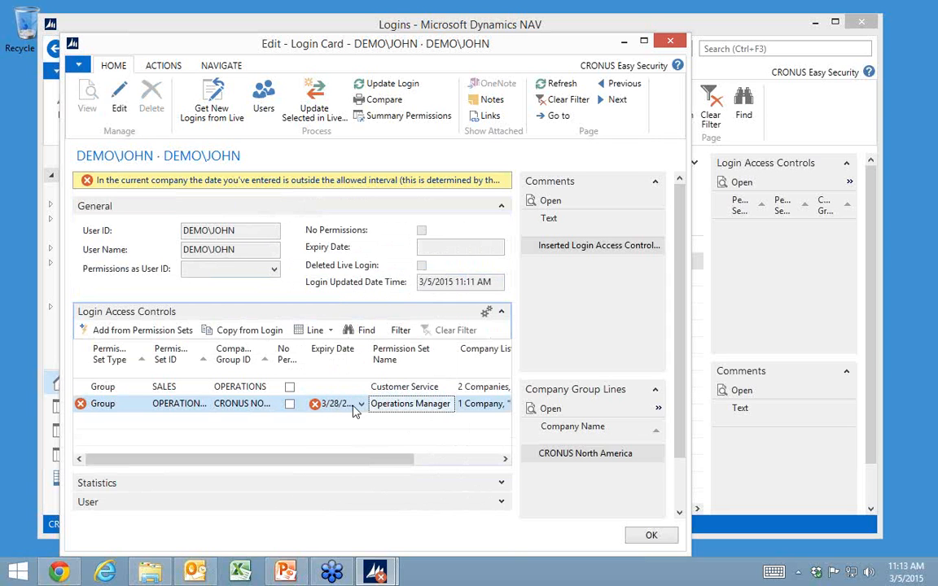
# Step: Set the expiry date of the OPERATIONS MGR access control line to 11/1/2015
pyautogui.click(362, 409)
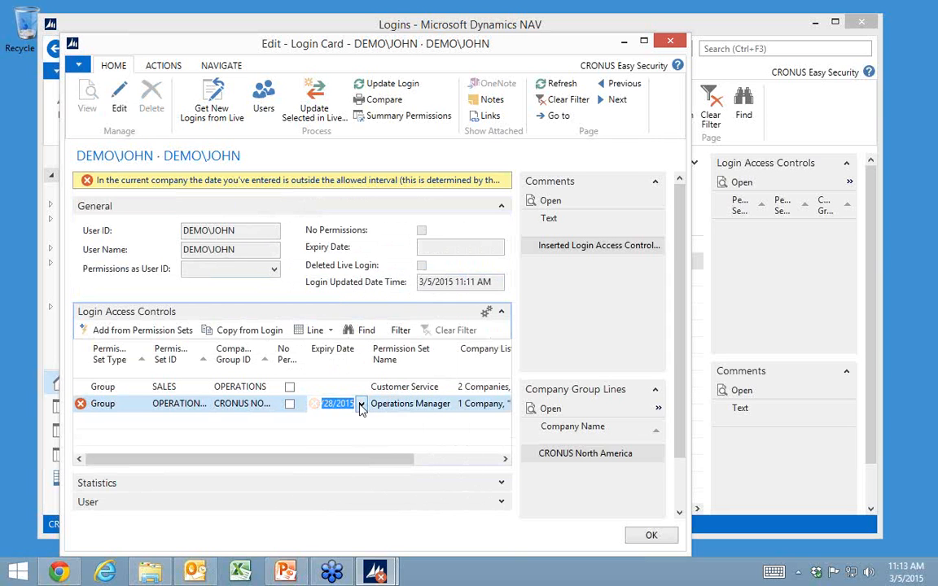
pyautogui.click(362, 410)
pyautogui.click(466, 427)
pyautogui.click(466, 427)
pyautogui.click(465, 428)
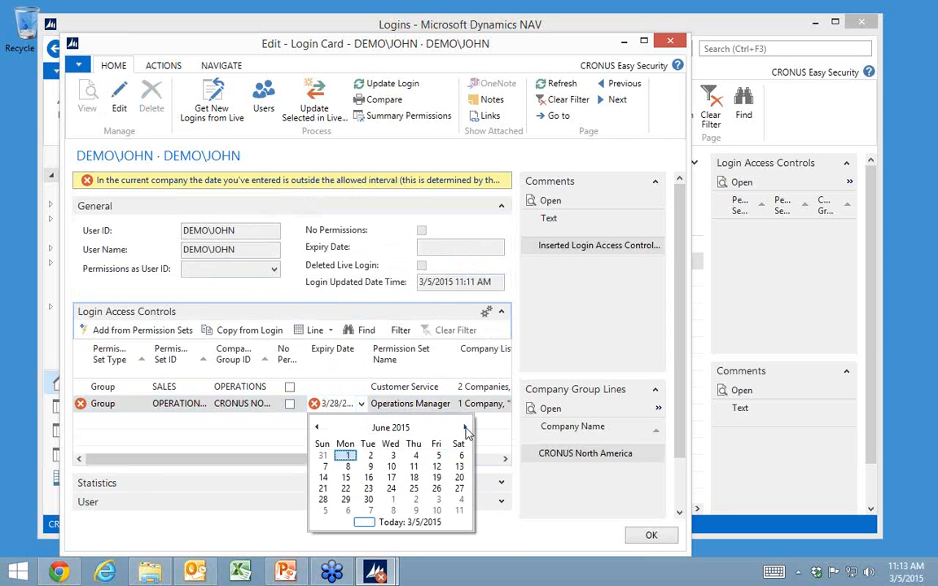
pyautogui.click(466, 427)
pyautogui.click(466, 427)
pyautogui.click(465, 428)
pyautogui.click(465, 427)
pyautogui.click(465, 427)
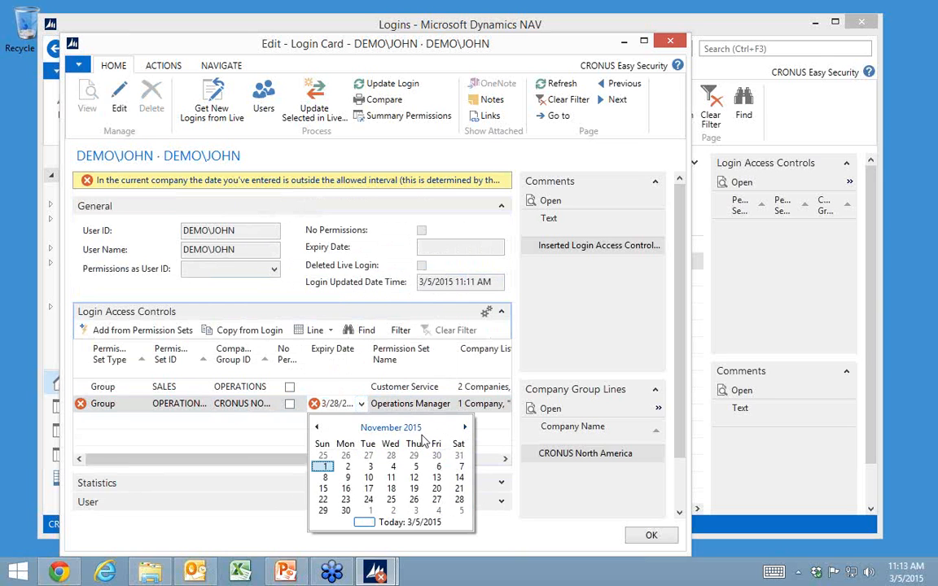
pyautogui.click(322, 466)
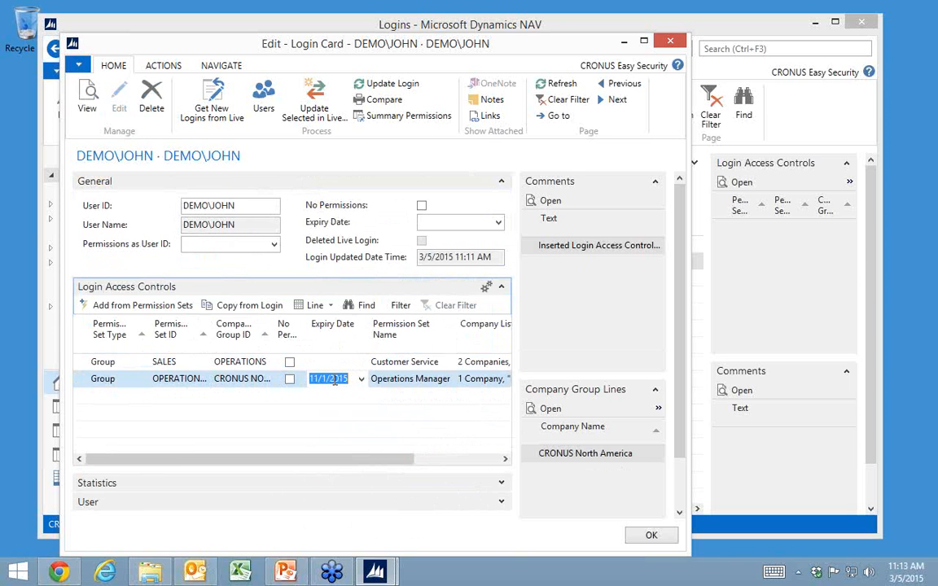
# Step: Update the login with its changed access controls and review its summary permissions per company
pyautogui.click(290, 381)
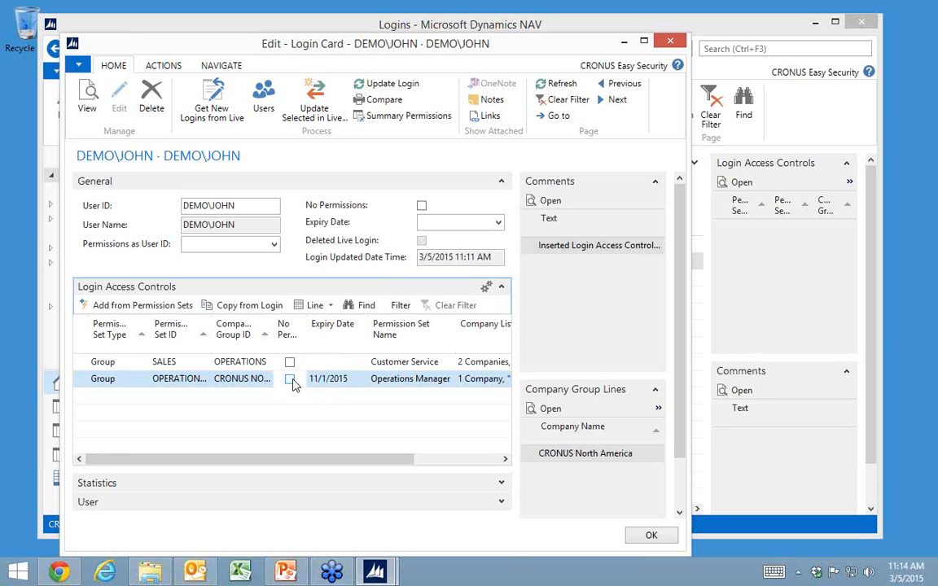
pyautogui.click(387, 84)
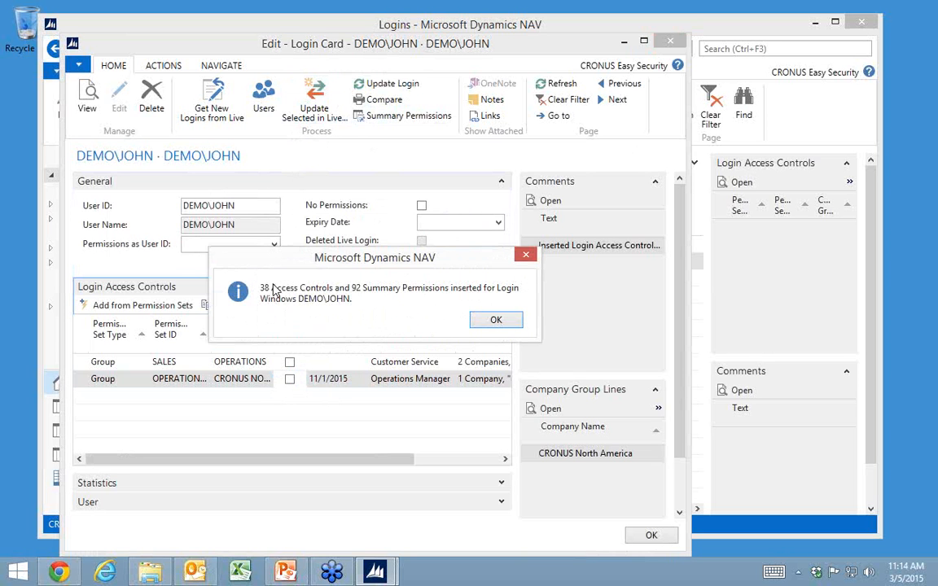
pyautogui.click(495, 319)
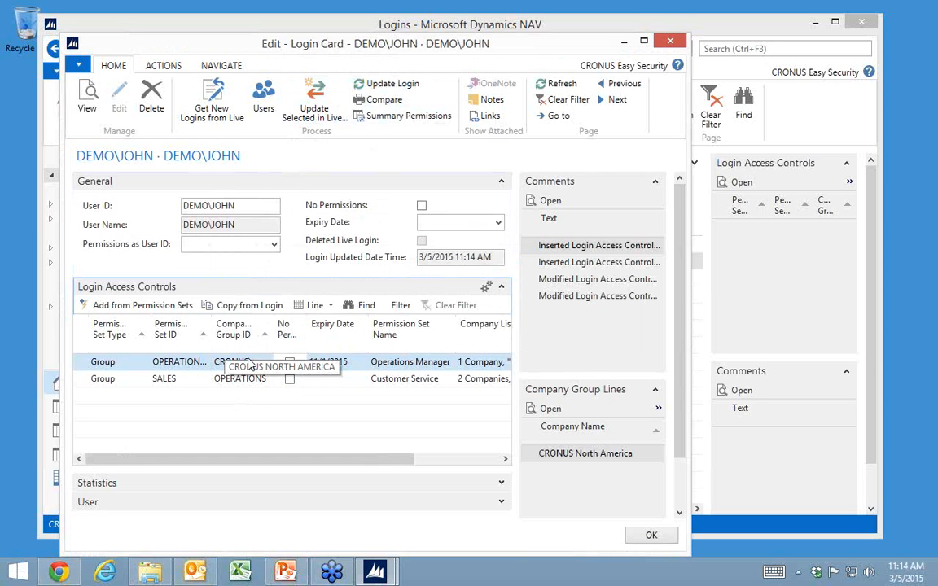
pyautogui.click(370, 116)
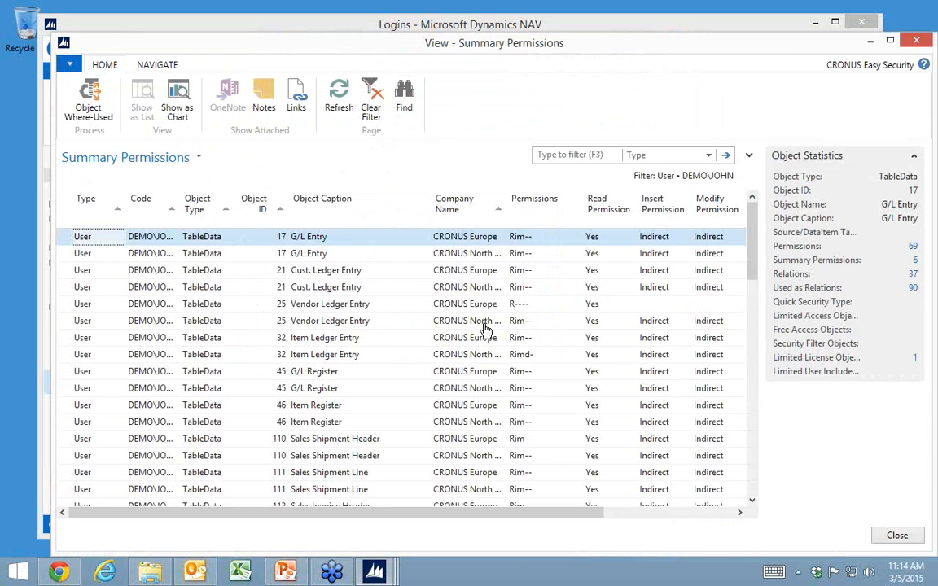
pyautogui.press('Escape')
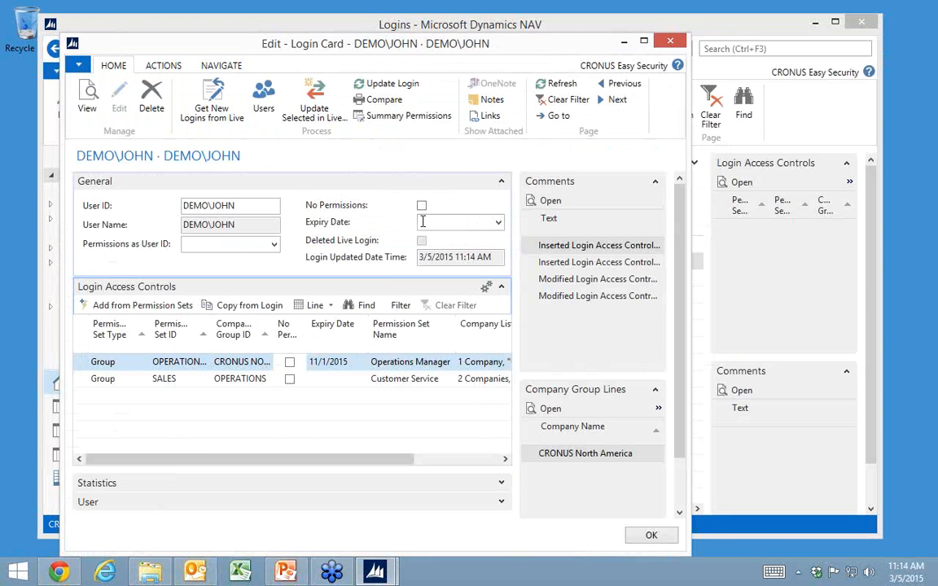
# Step: Switch the login's No Permissions option on and off again, and close the login card
pyautogui.click(422, 206)
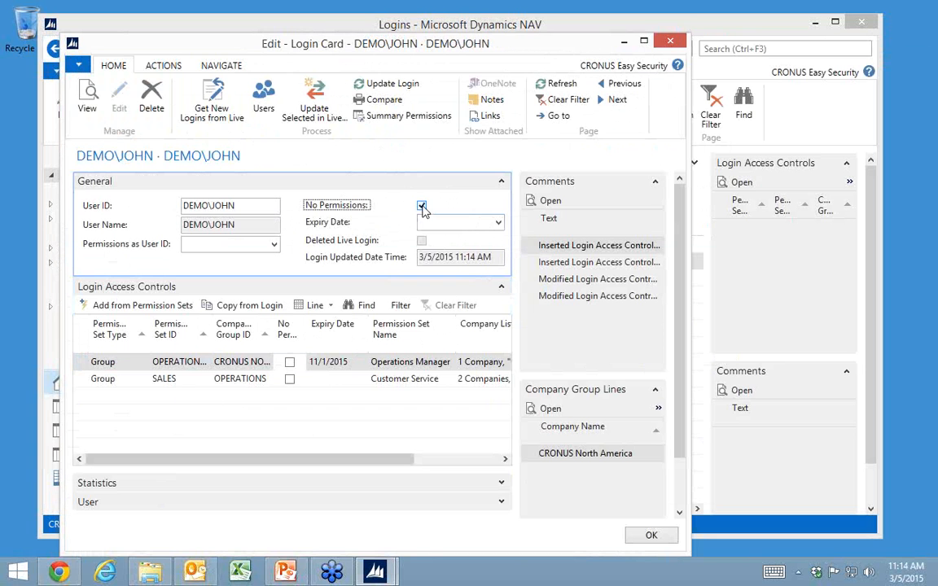
pyautogui.click(422, 206)
pyautogui.press('Escape')
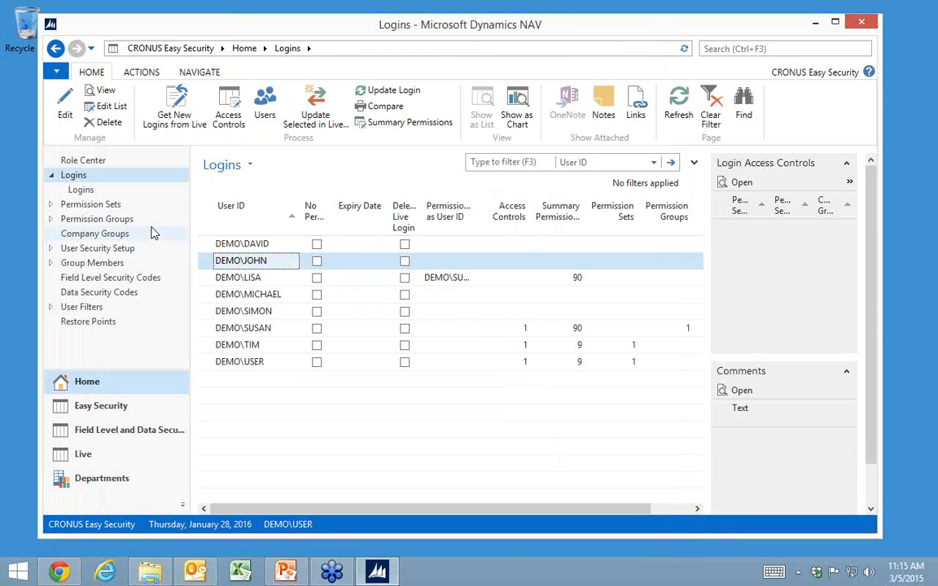
# Step: Go to the permission sets list, widen the Permission Set ID column and select the S&R-CUSTOMER, EDIT set
pyautogui.click(86, 206)
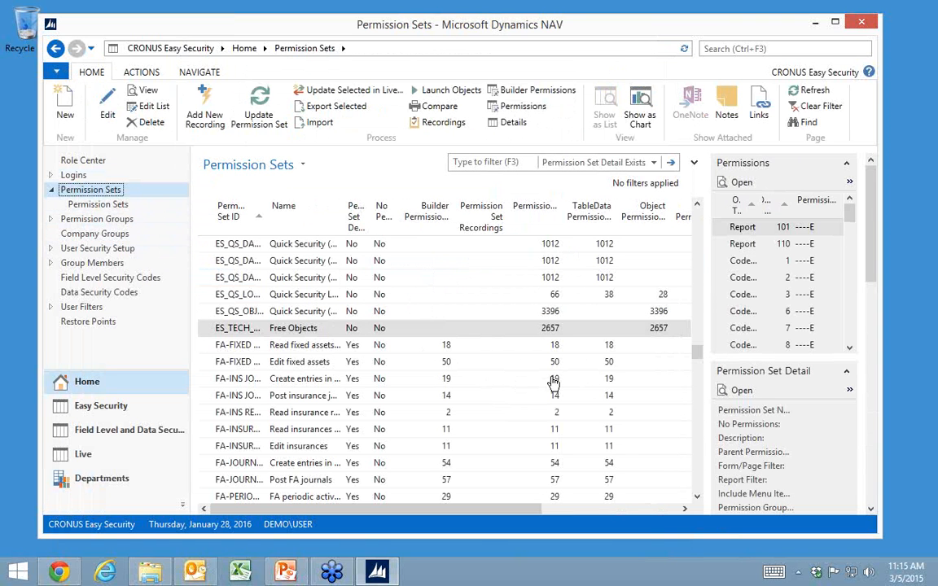
pyautogui.scroll(-2, 553, 391)
pyautogui.scroll(-3, 554, 395)
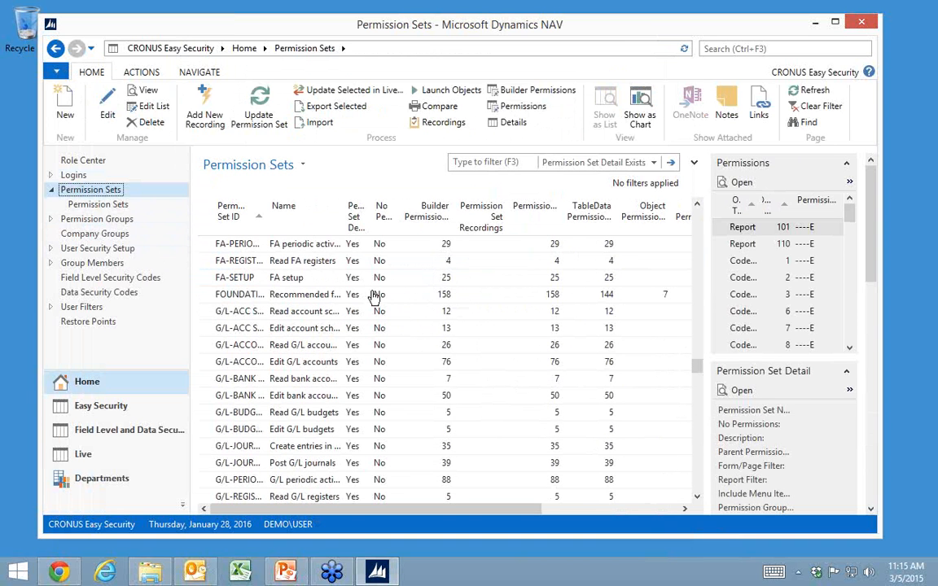
pyautogui.scroll(-6, 555, 382)
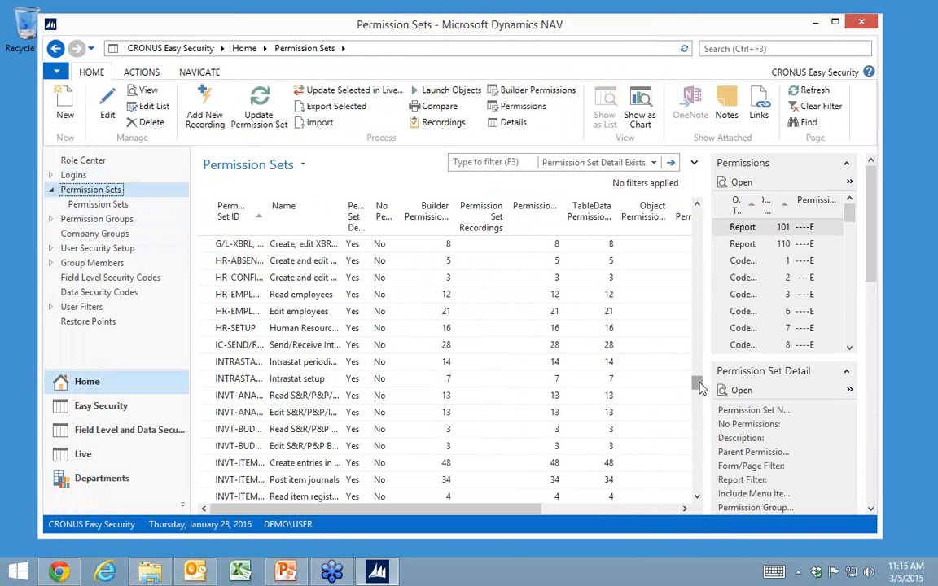
pyautogui.moveTo(698, 386); pyautogui.dragTo(694, 478)
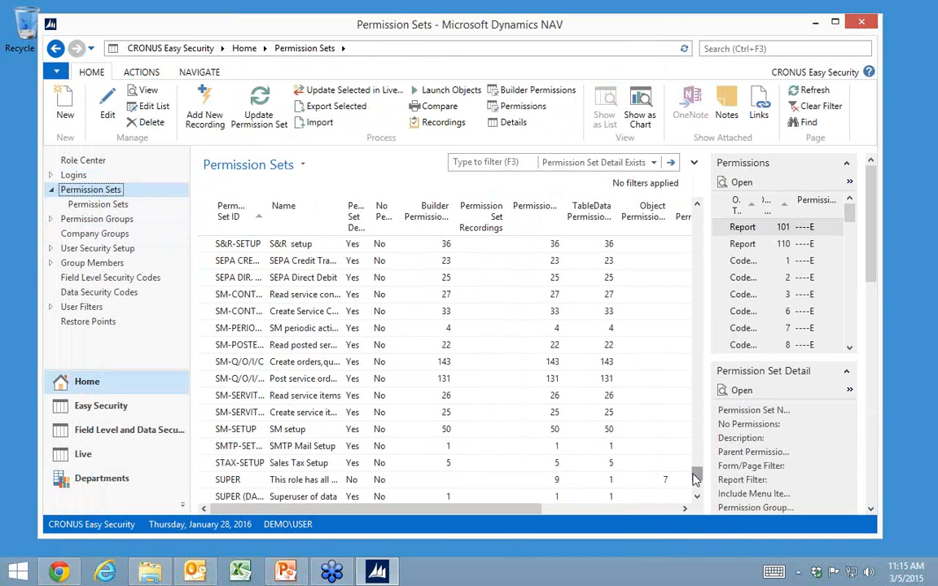
pyautogui.scroll(2, 383, 362)
pyautogui.scroll(-1, 315, 381)
pyautogui.scroll(1, 321, 366)
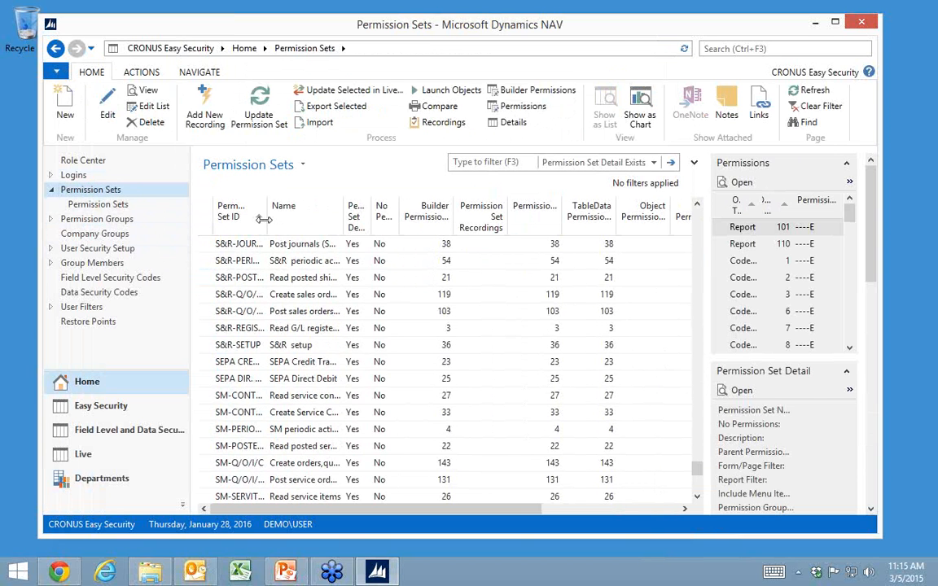
pyautogui.moveTo(263, 218); pyautogui.dragTo(317, 213)
pyautogui.scroll(2, 292, 344)
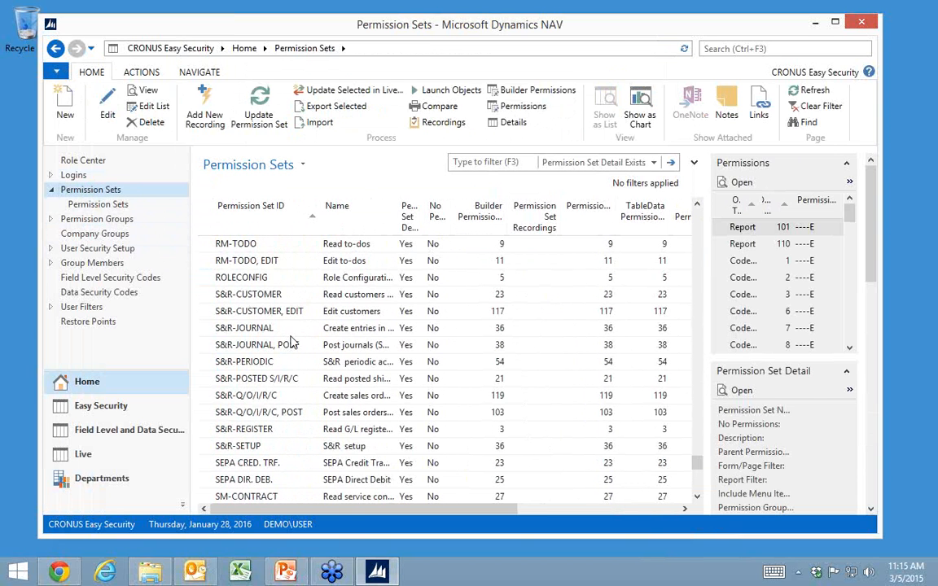
pyautogui.click(260, 313)
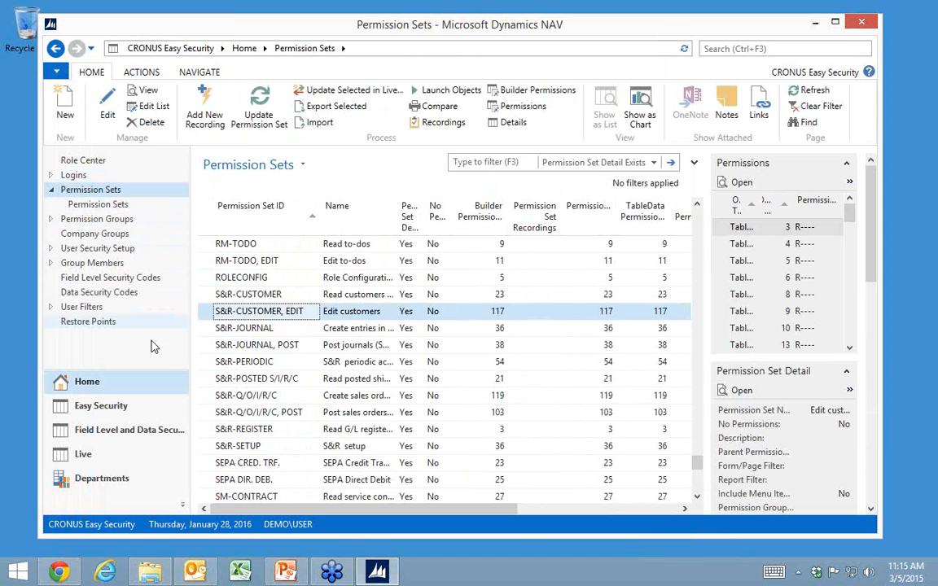
# Step: Open SQL Server Profiler and create a new trace connected to the DEMO\NAVDEMO server with Windows Authentication
pyautogui.click(18, 571)
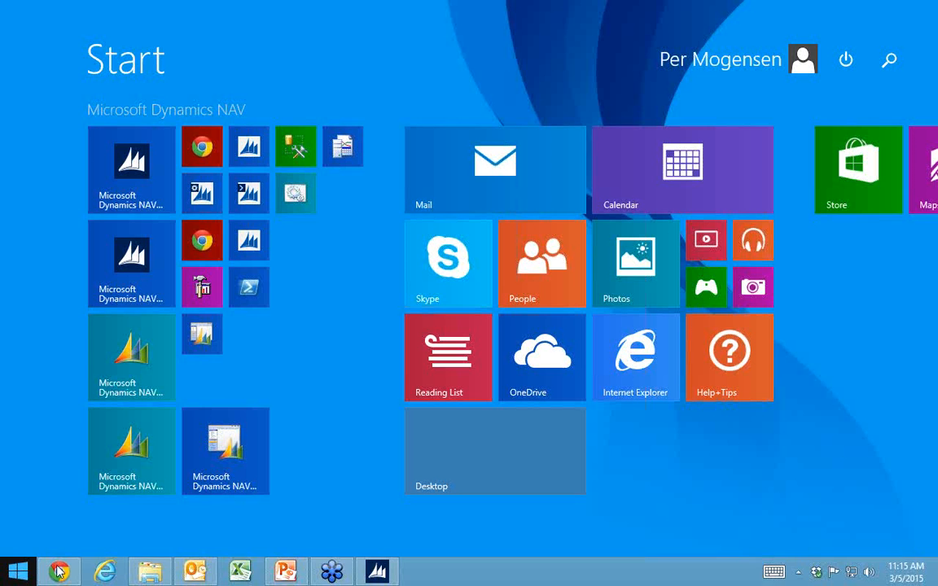
pyautogui.click(343, 154)
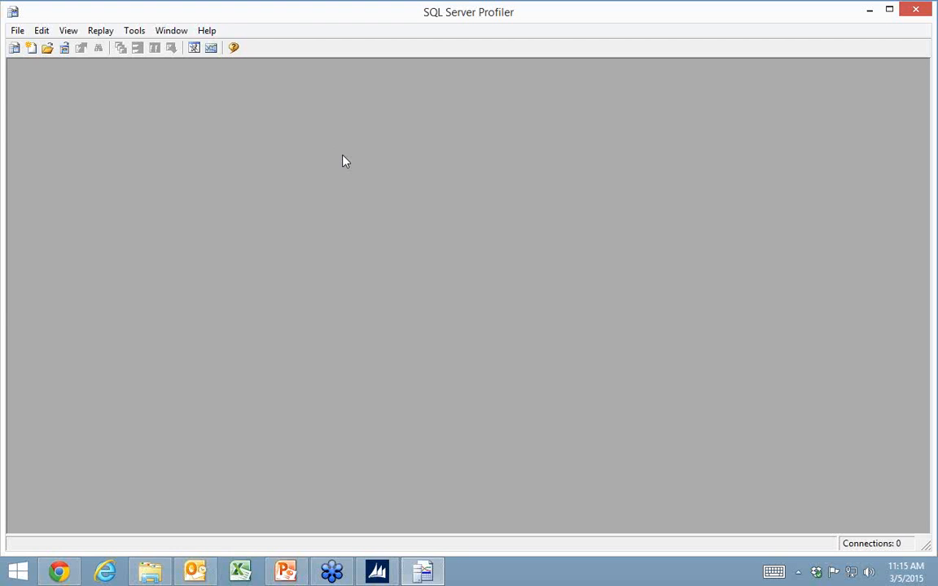
pyautogui.click(14, 49)
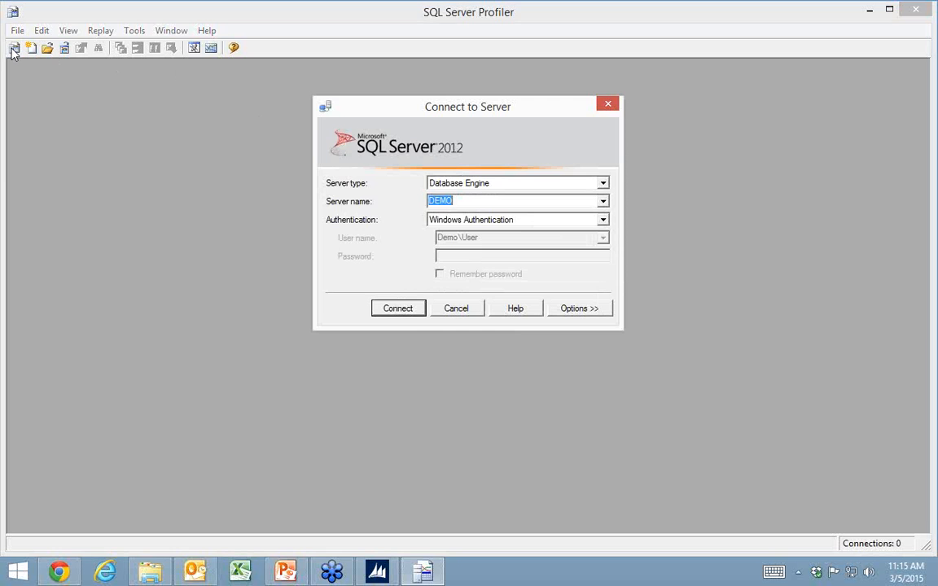
pyautogui.click(602, 201)
pyautogui.click(415, 220)
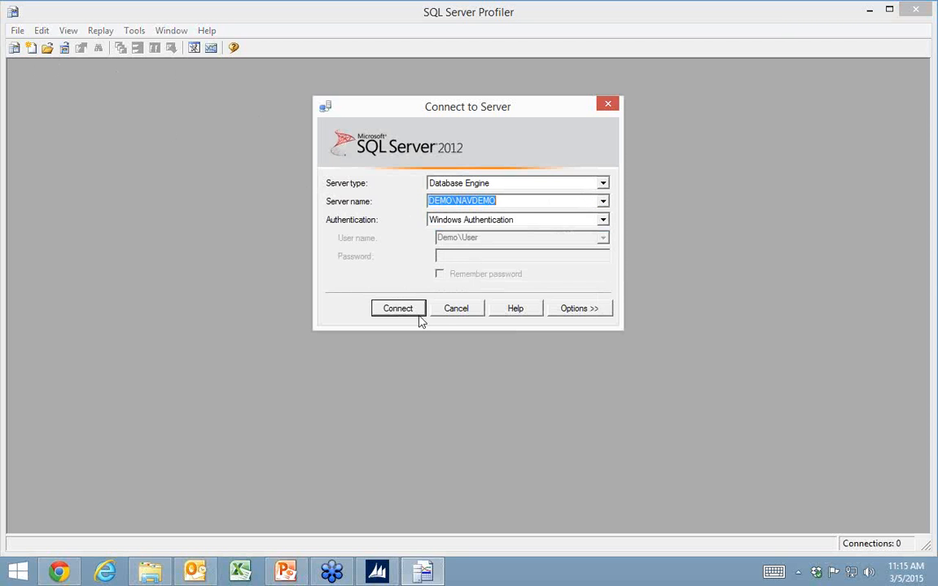
pyautogui.click(400, 313)
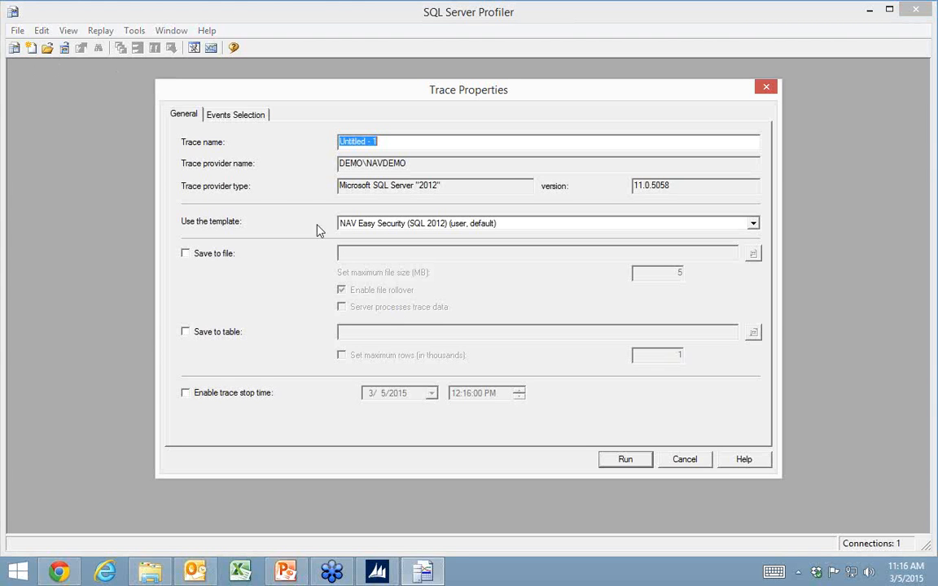
# Step: Filter the trace to database names like %8-0% and run it
pyautogui.click(230, 116)
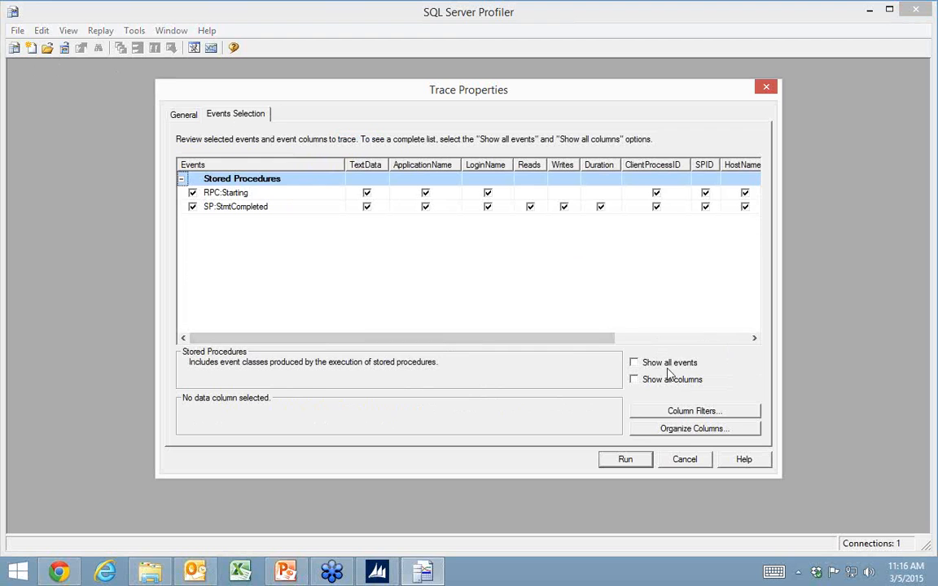
pyautogui.click(681, 411)
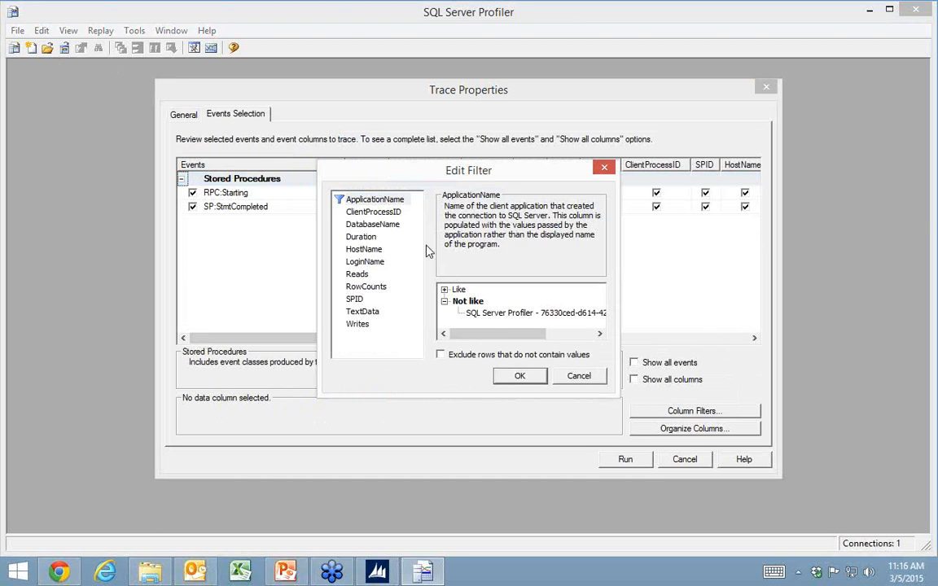
pyautogui.click(374, 224)
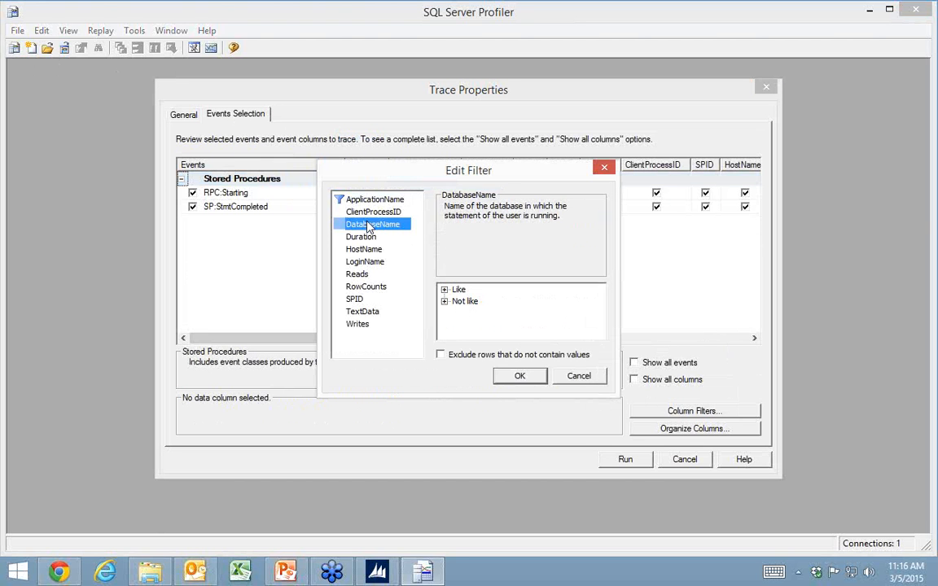
pyautogui.click(444, 291)
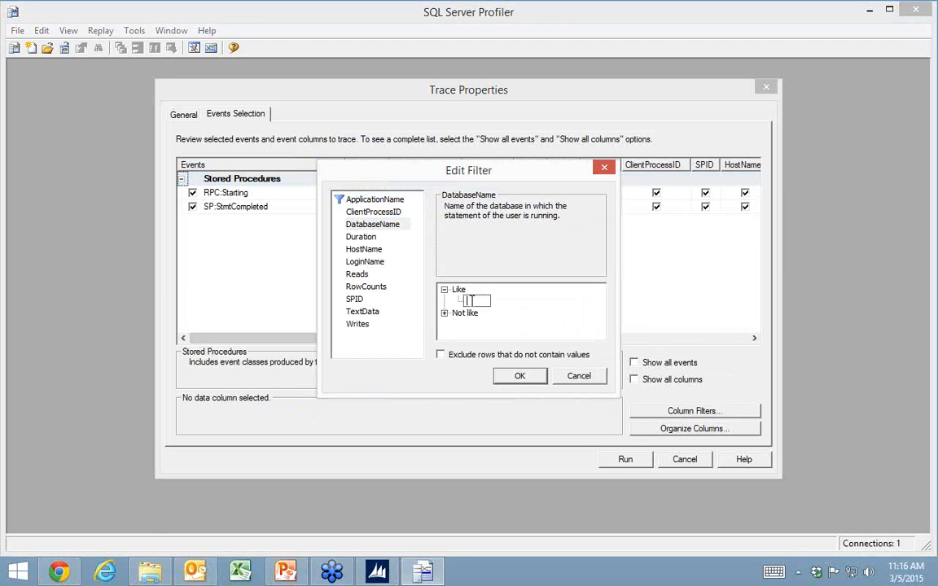
pyautogui.write('%8-0%')
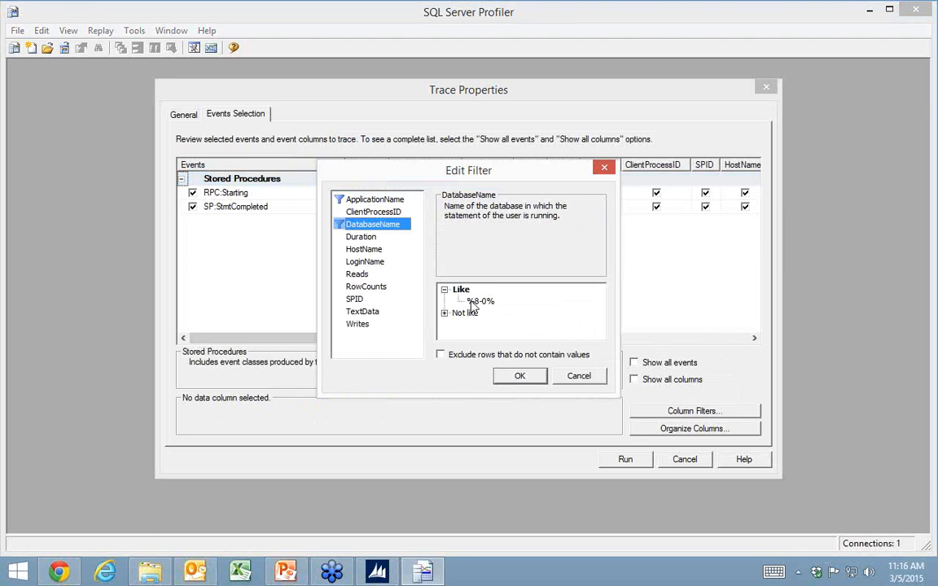
pyautogui.click(352, 223)
pyautogui.click(512, 376)
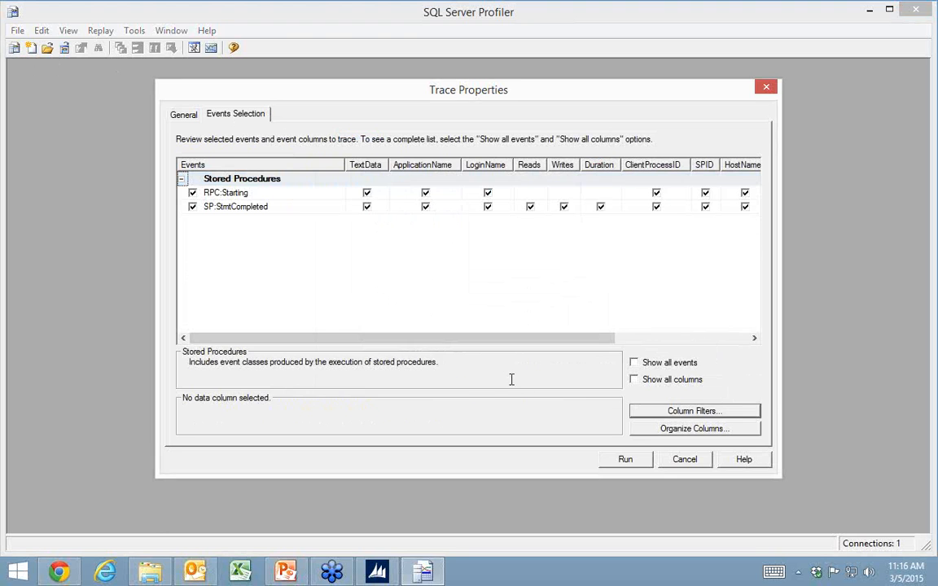
pyautogui.click(632, 462)
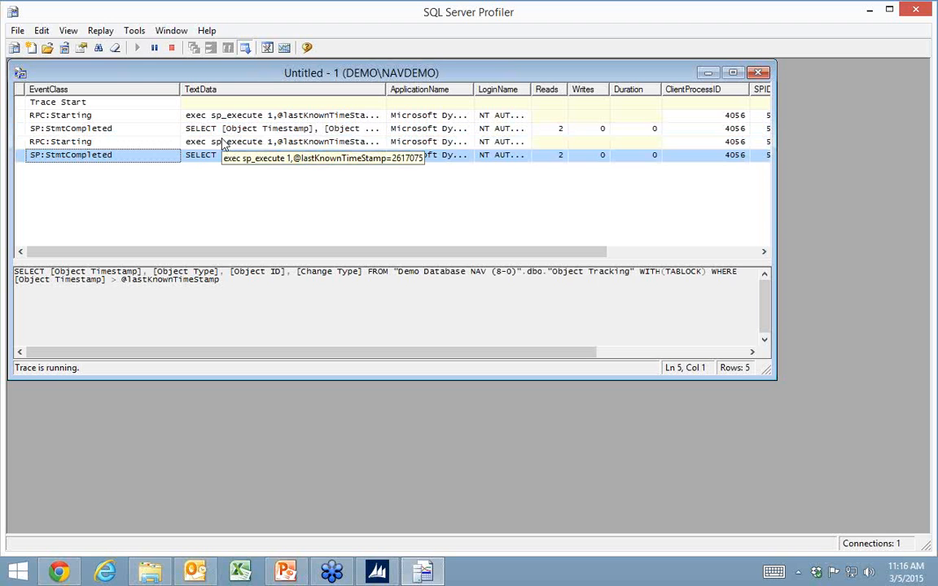
# Step: Switch to Microsoft Dynamics NAV and open the customer card of The Cannon Group PLC for editing from Sales & Marketing
pyautogui.click(374, 572)
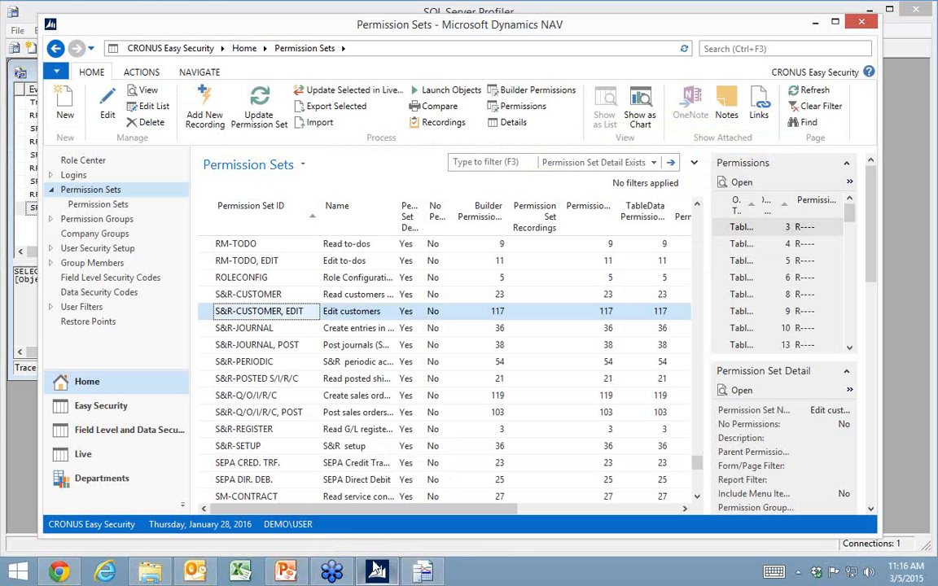
pyautogui.click(83, 479)
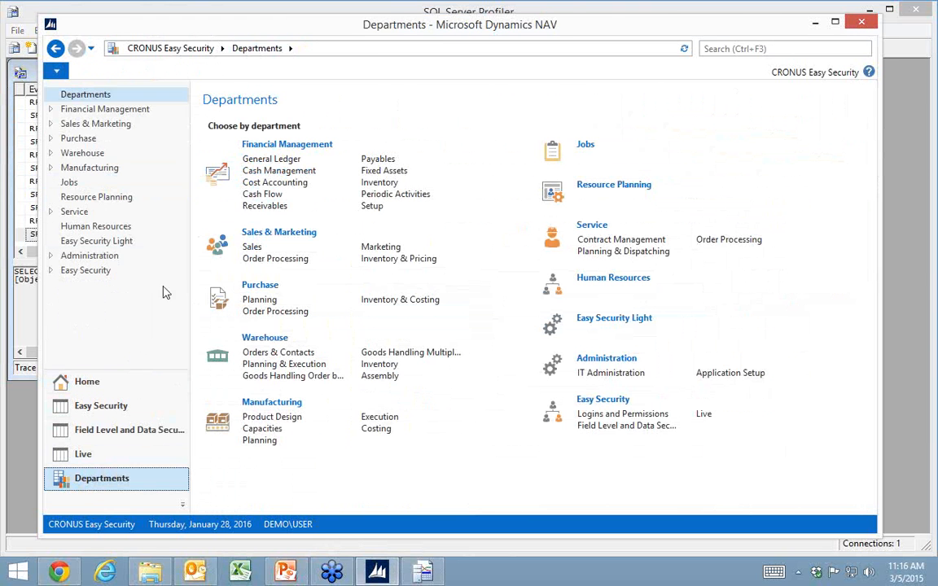
pyautogui.click(92, 124)
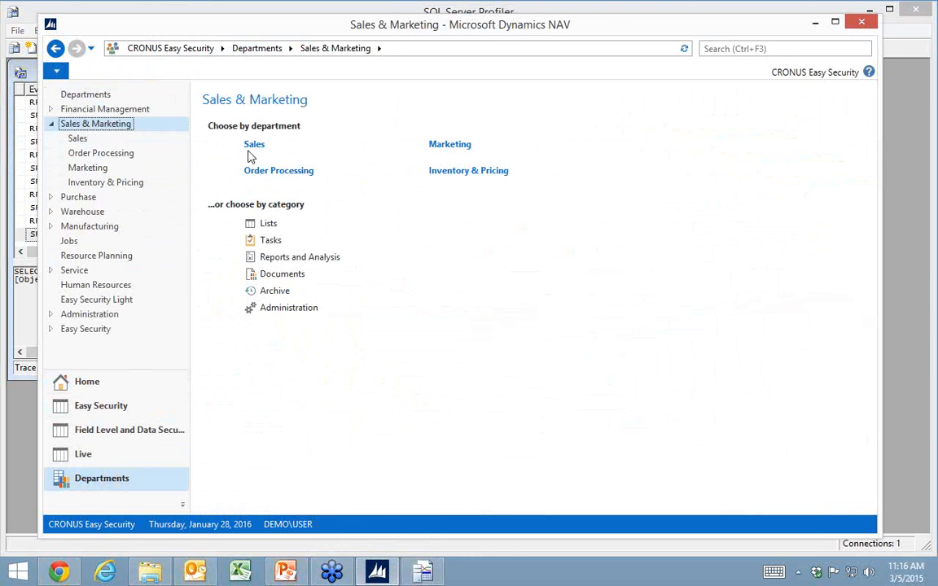
pyautogui.click(253, 146)
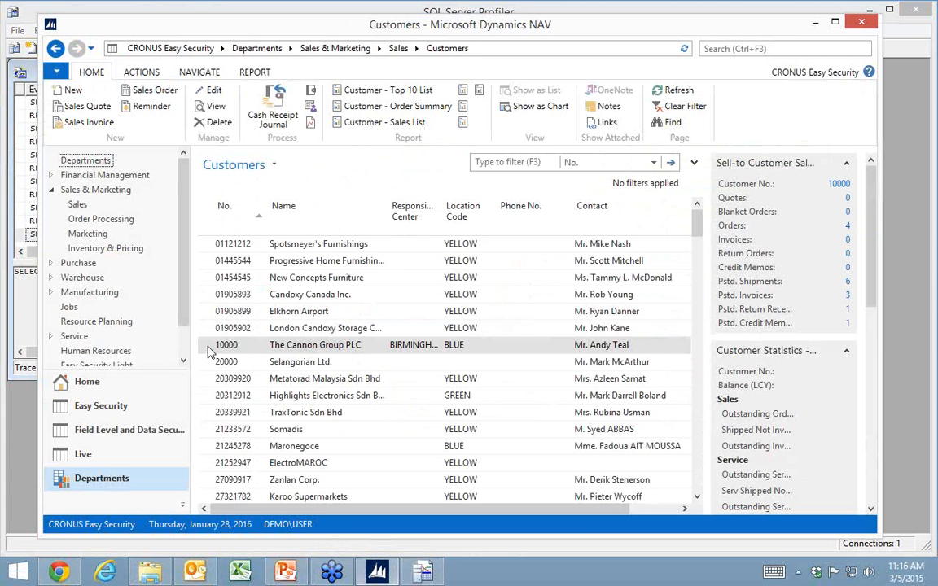
pyautogui.click(208, 352)
pyautogui.hotkey('ctrl', 'shift', 'e')
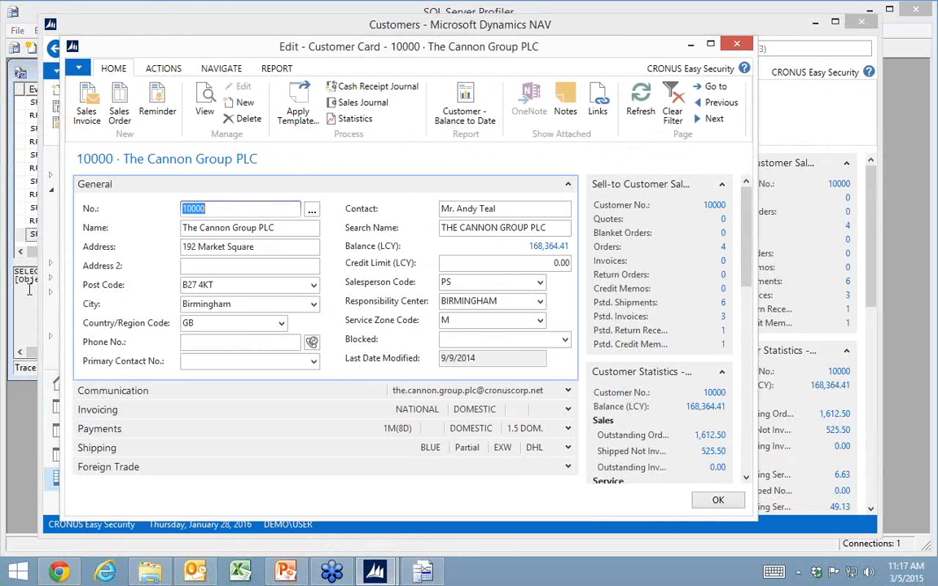
# Step: Fill in the customer's Address 2 field with a suite number and close the customer card
pyautogui.click(229, 266)
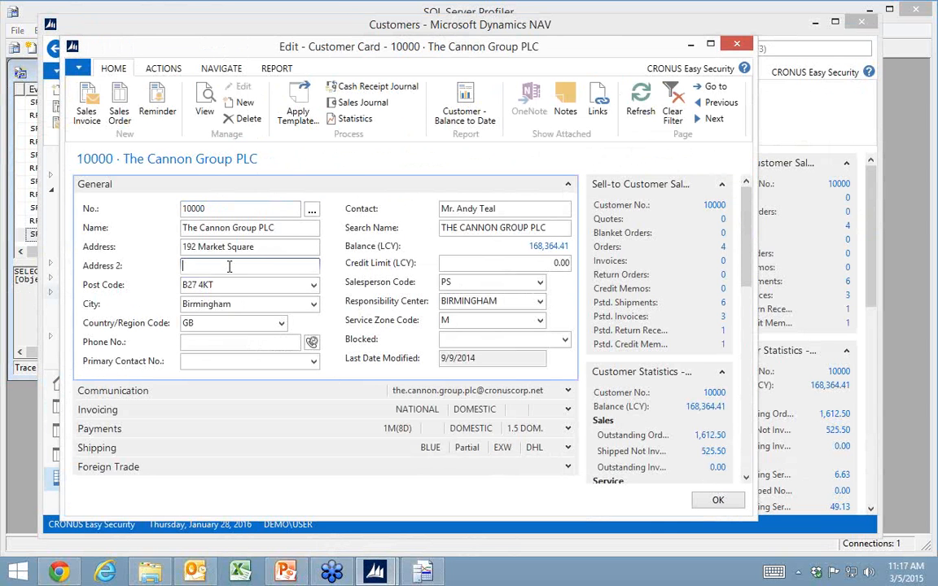
pyautogui.write('Suite 120')
pyautogui.press('Tab')
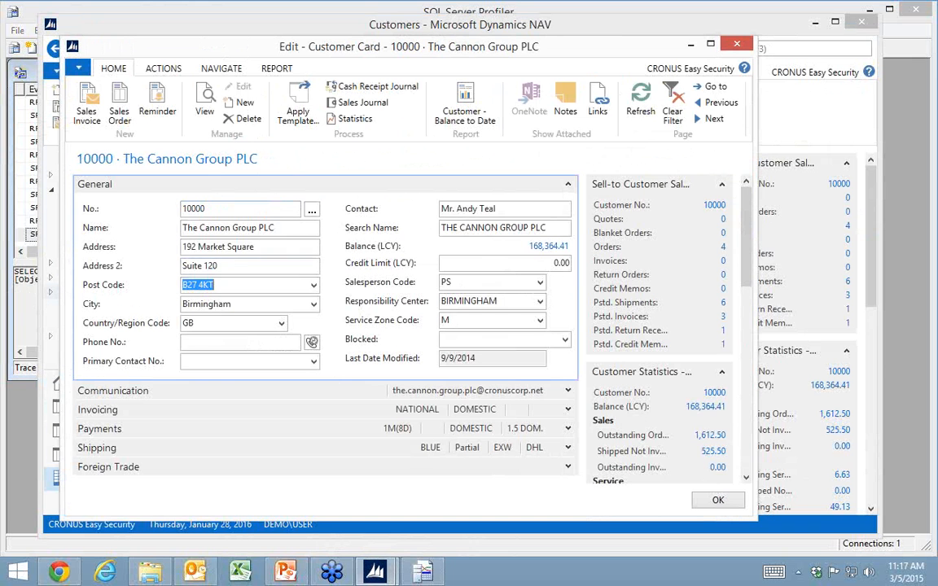
pyautogui.click(717, 501)
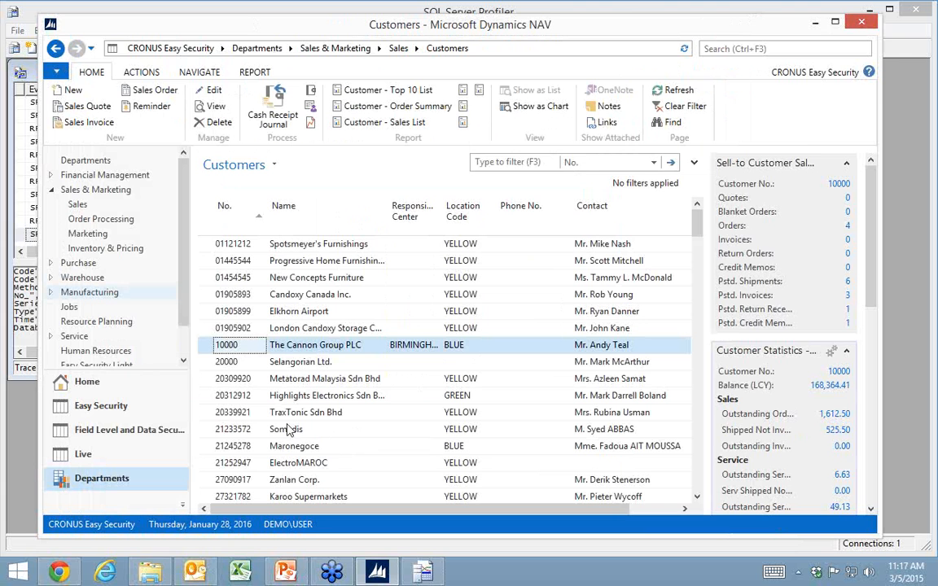
# Step: Switch to SQL Server Profiler, stop the running trace and save it as the XML file Edit Customer in C:\Temp
pyautogui.click(25, 370)
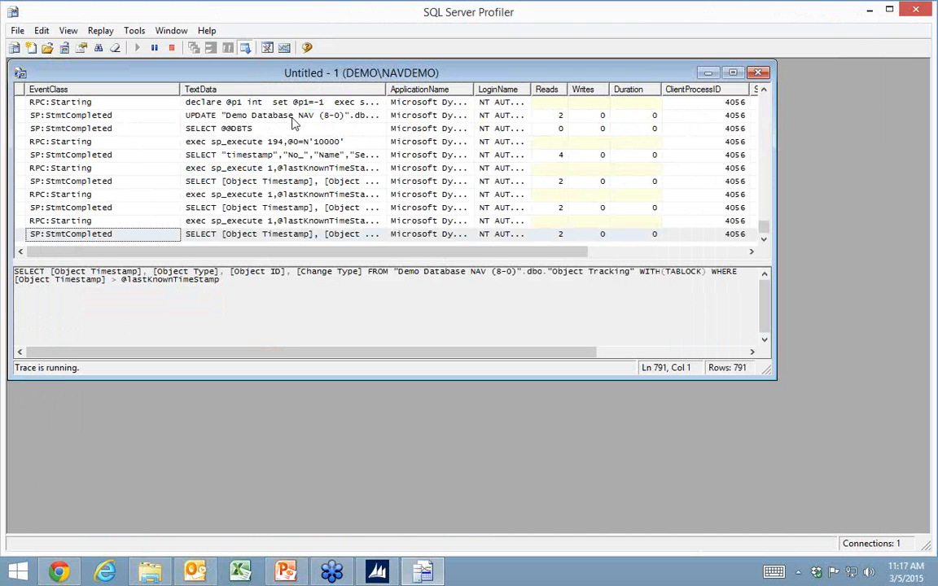
pyautogui.click(173, 49)
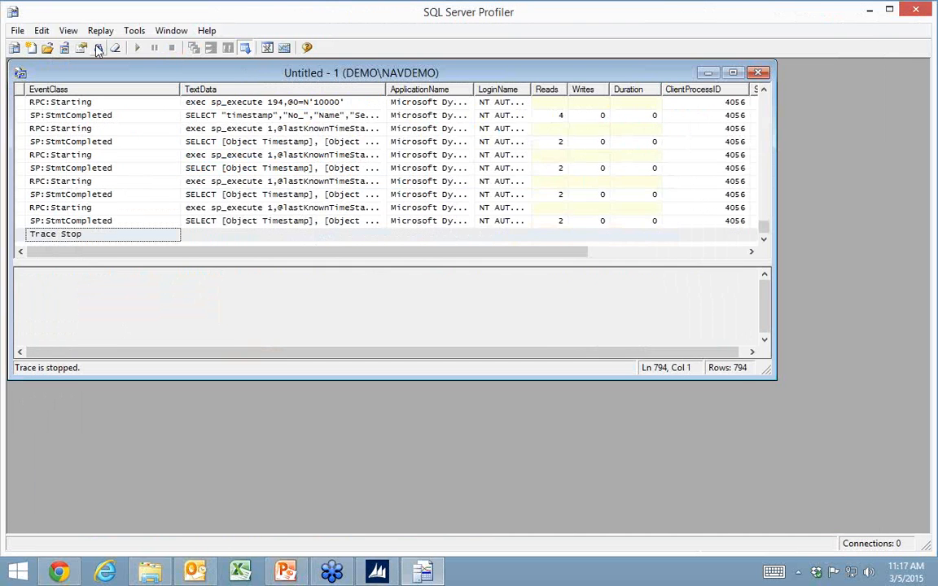
pyautogui.click(17, 31)
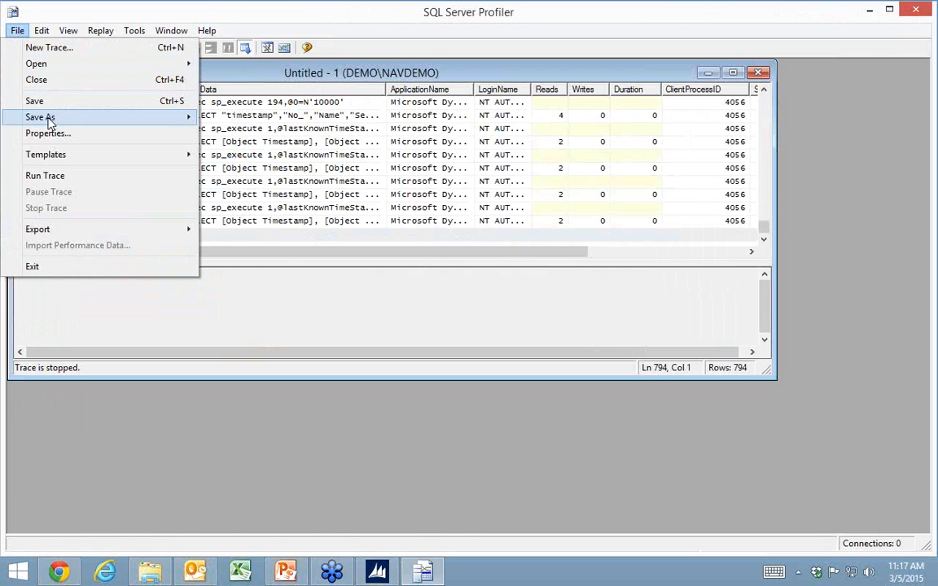
pyautogui.moveTo(49, 117)
pyautogui.click(252, 166)
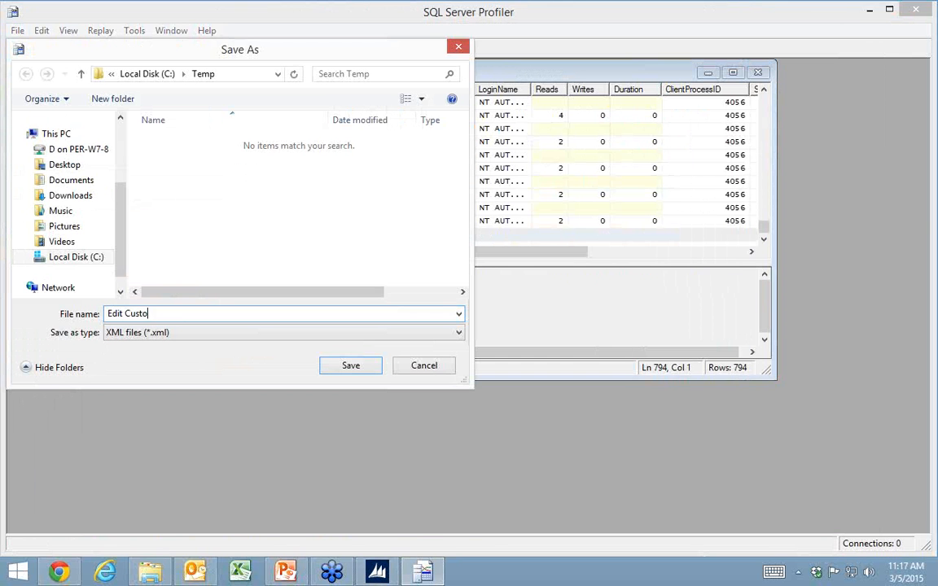
pyautogui.press('Return')
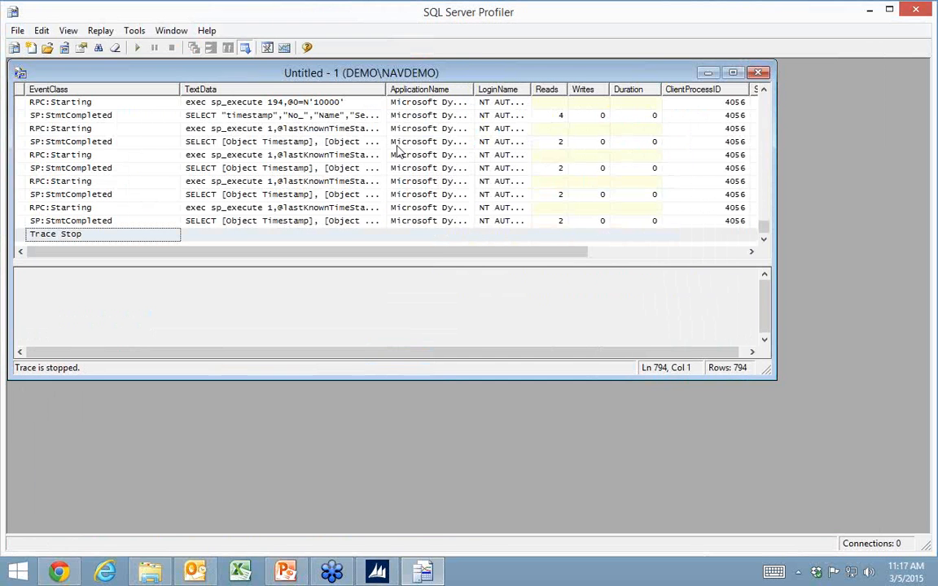
# Step: Return to the permission sets in Microsoft Dynamics NAV and create a new permission set with the ID EDIT CUSTOMER
pyautogui.click(870, 10)
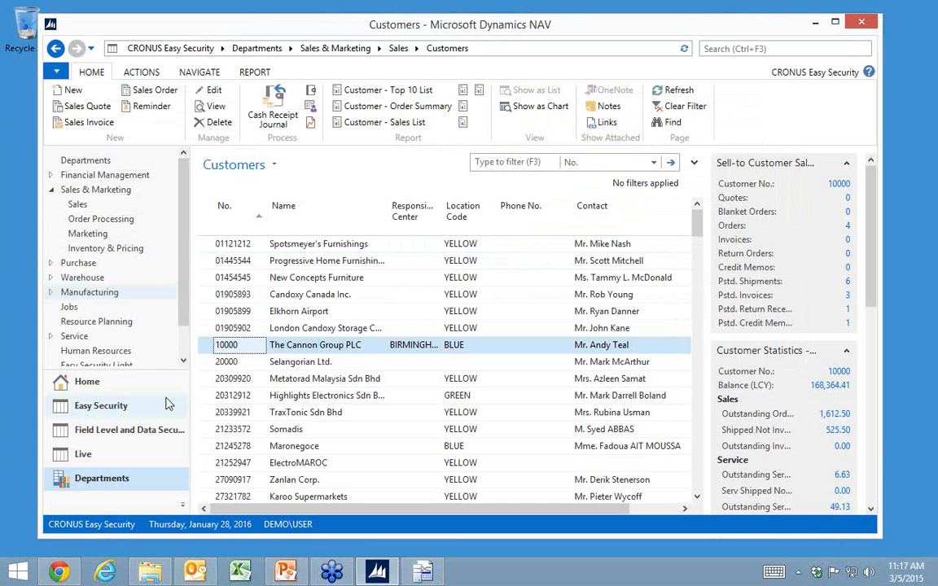
pyautogui.click(101, 383)
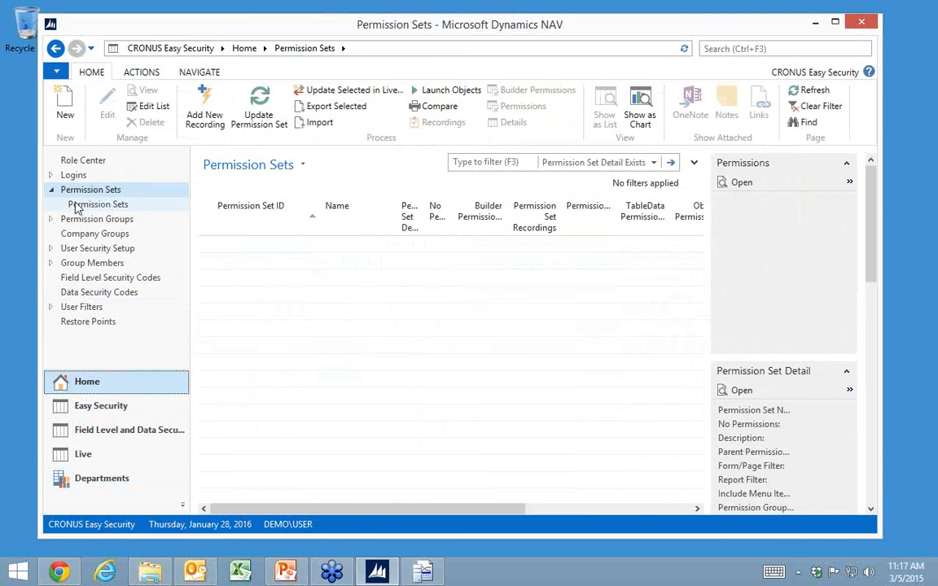
pyautogui.click(61, 112)
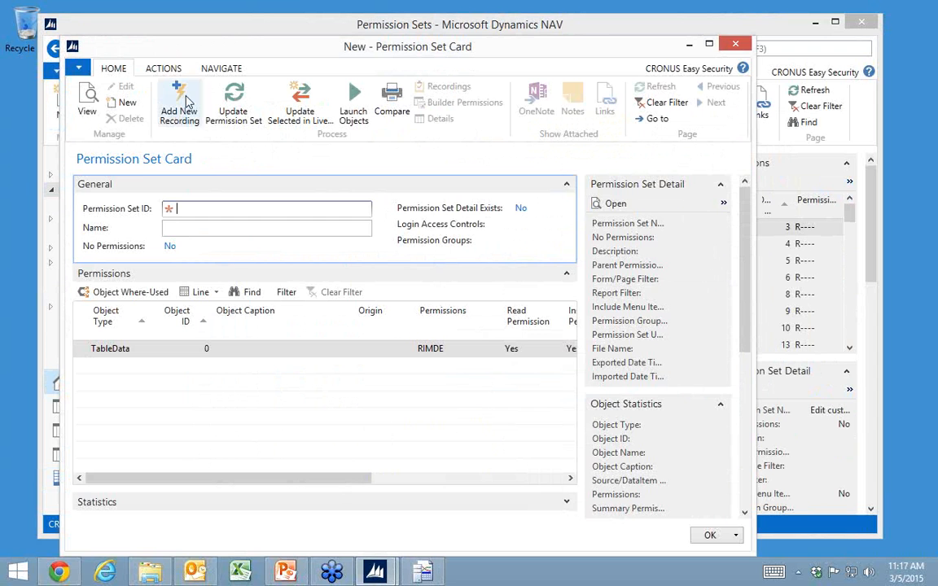
pyautogui.write('edit')
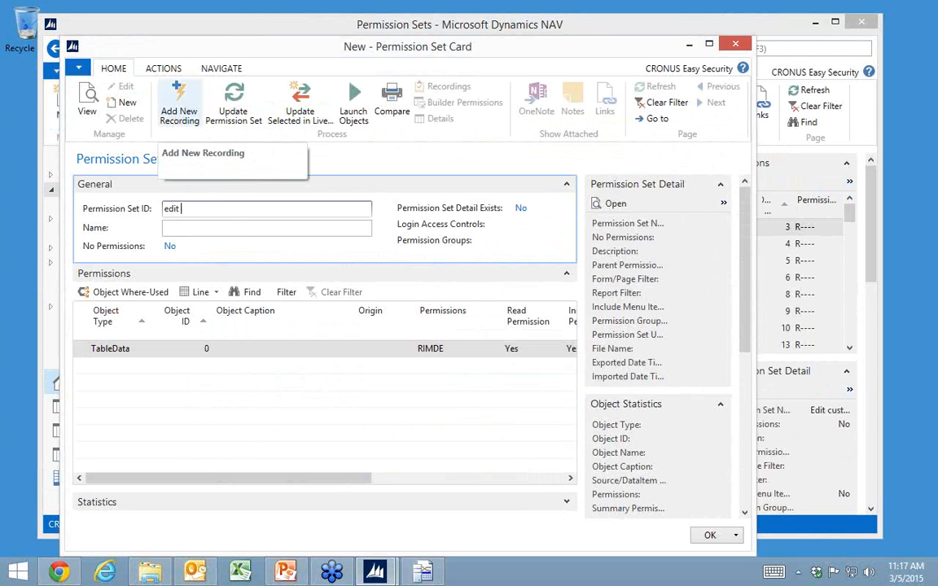
pyautogui.write(' customer')
pyautogui.press('Tab')
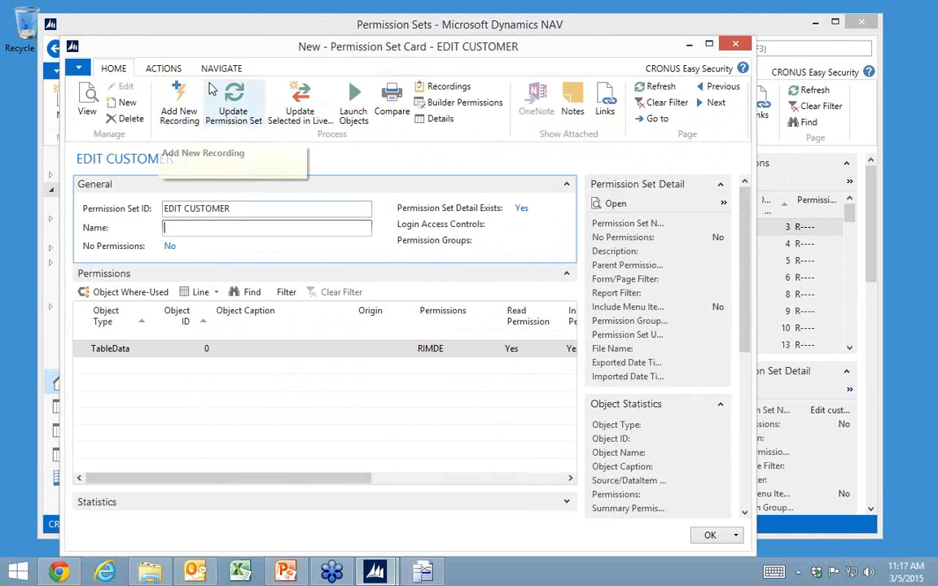
# Step: Add a new recording to the EDIT CUSTOMER set from the trace file Edit Customer.xml, including all trace clients
pyautogui.click(186, 114)
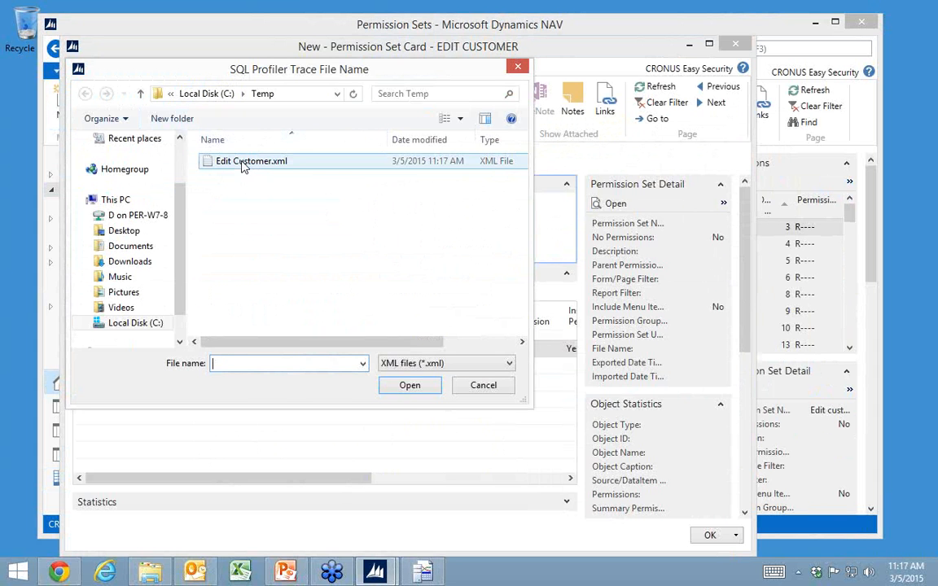
pyautogui.click(244, 161)
pyautogui.moveTo(354, 342); pyautogui.dragTo(442, 343)
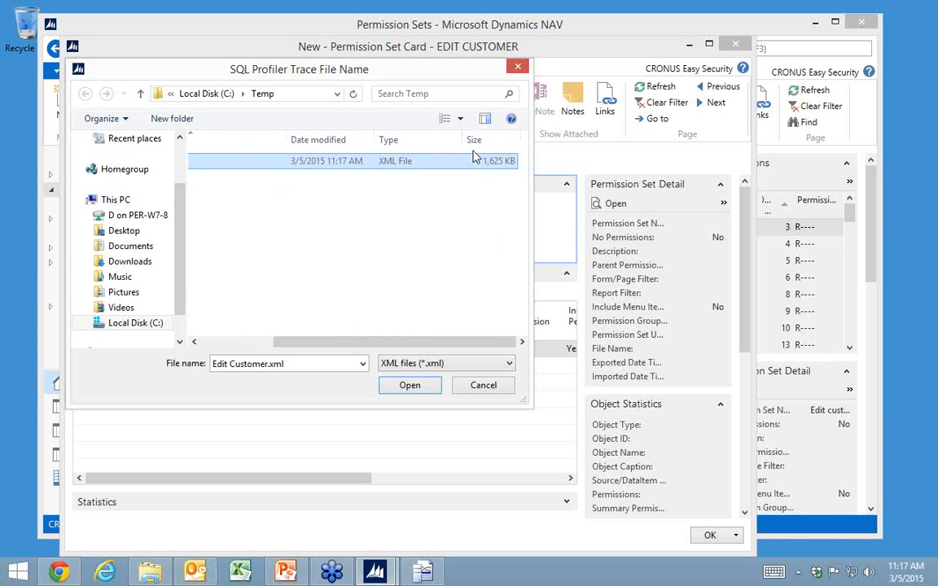
pyautogui.click(409, 386)
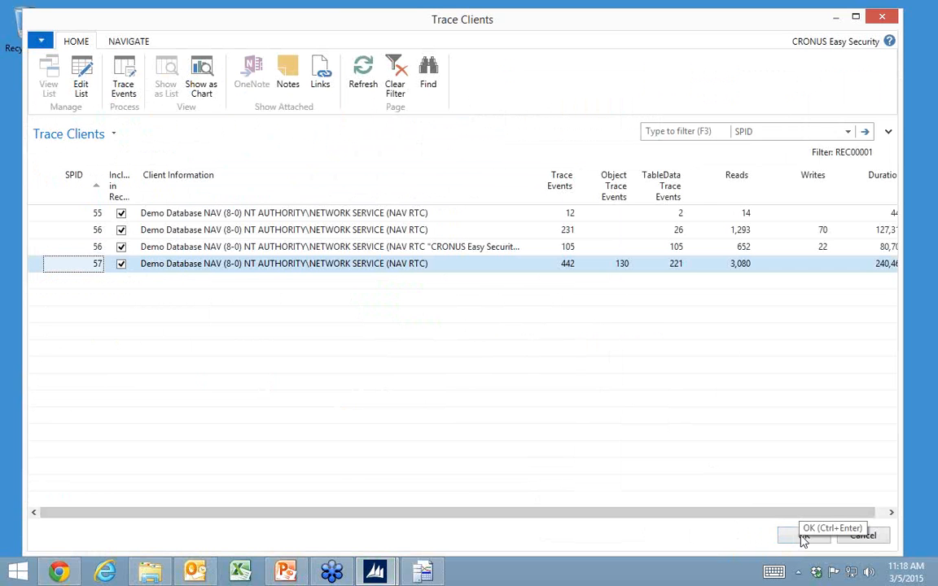
pyautogui.click(803, 536)
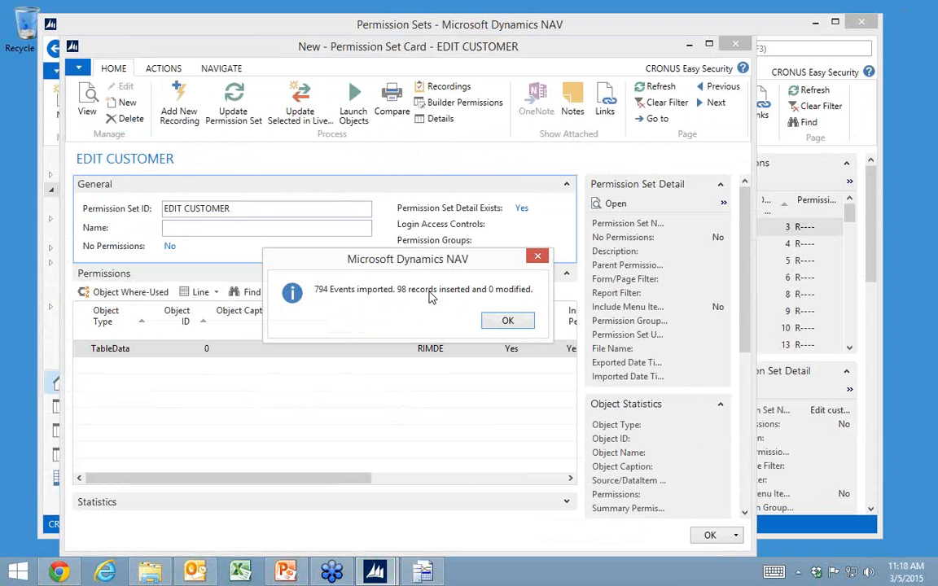
pyautogui.click(511, 321)
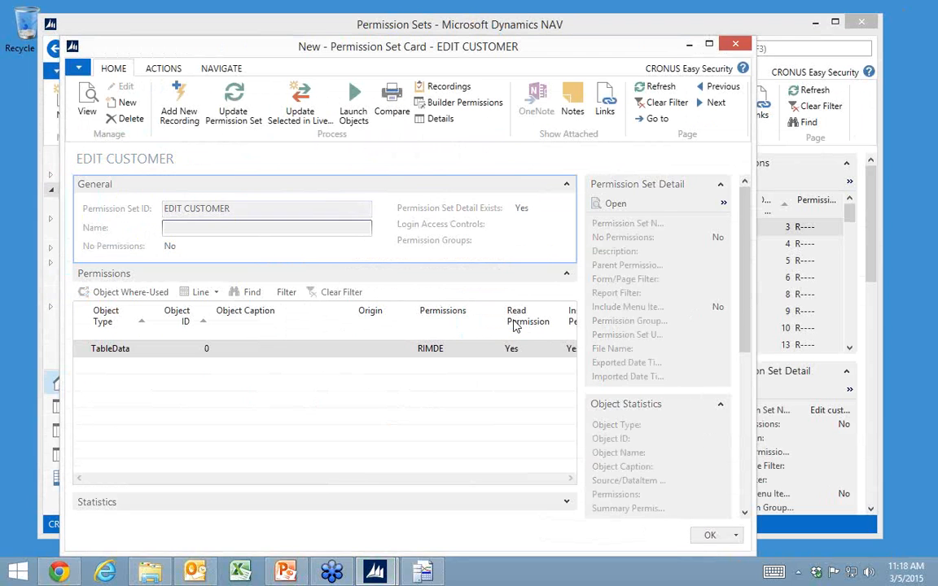
# Step: Examine the new recording's permissions, from the table data lines through the codeunits and pages, and close the list
pyautogui.click(449, 86)
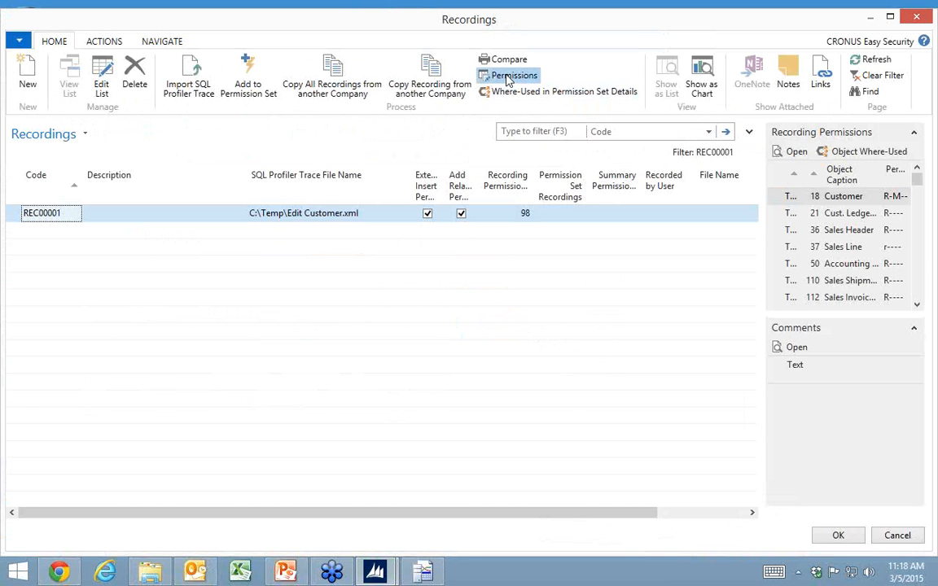
pyautogui.click(509, 77)
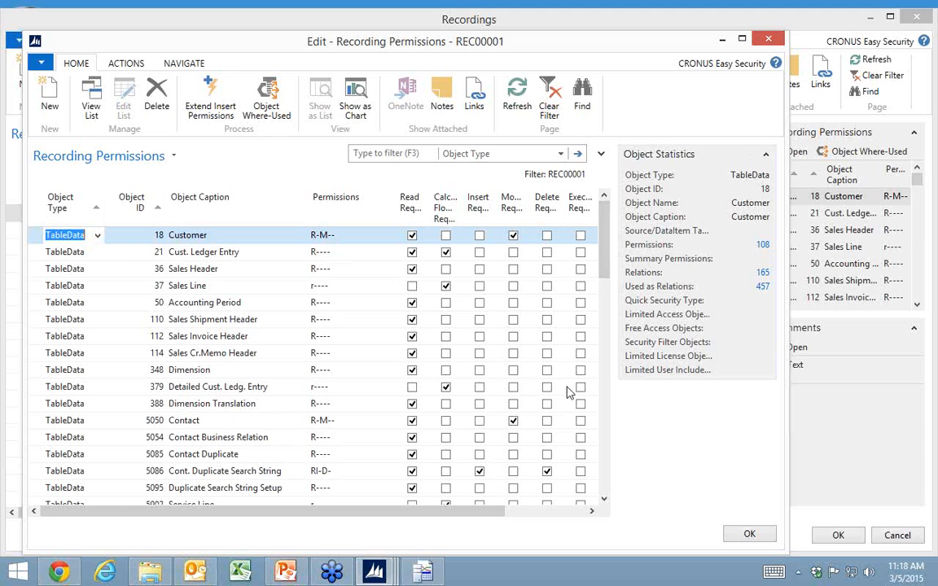
pyautogui.moveTo(604, 253); pyautogui.dragTo(596, 501)
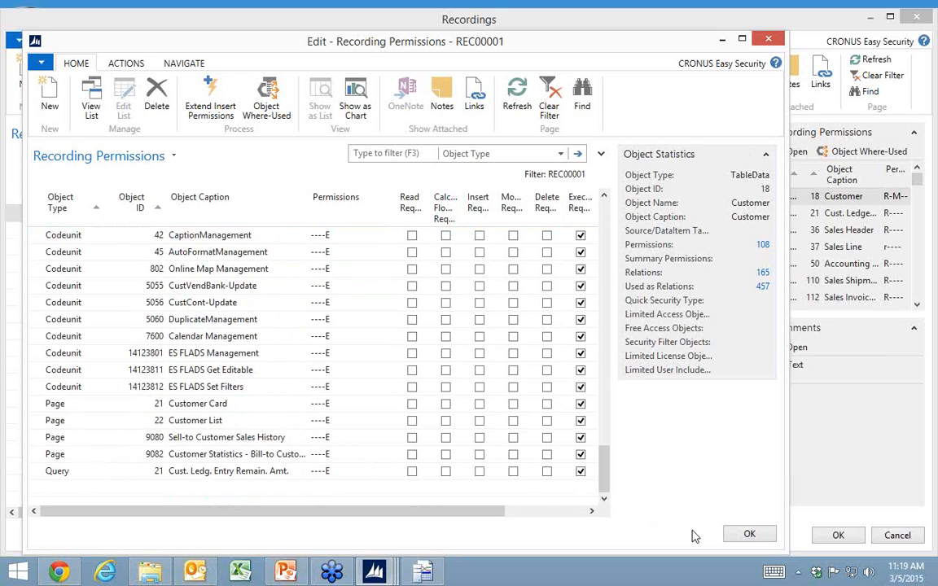
pyautogui.click(748, 535)
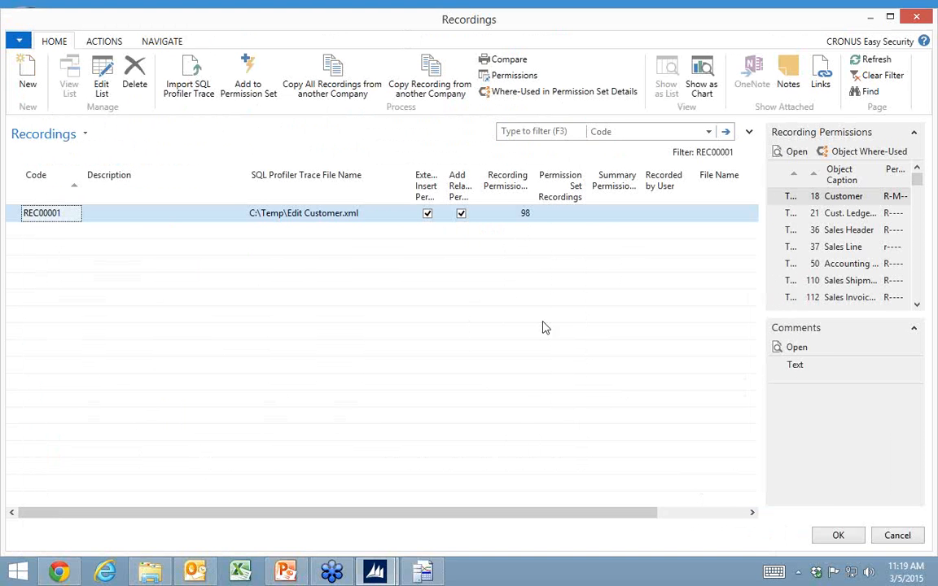
# Step: Accept the recording and update the EDIT CUSTOMER permission set with its permissions
pyautogui.click(838, 534)
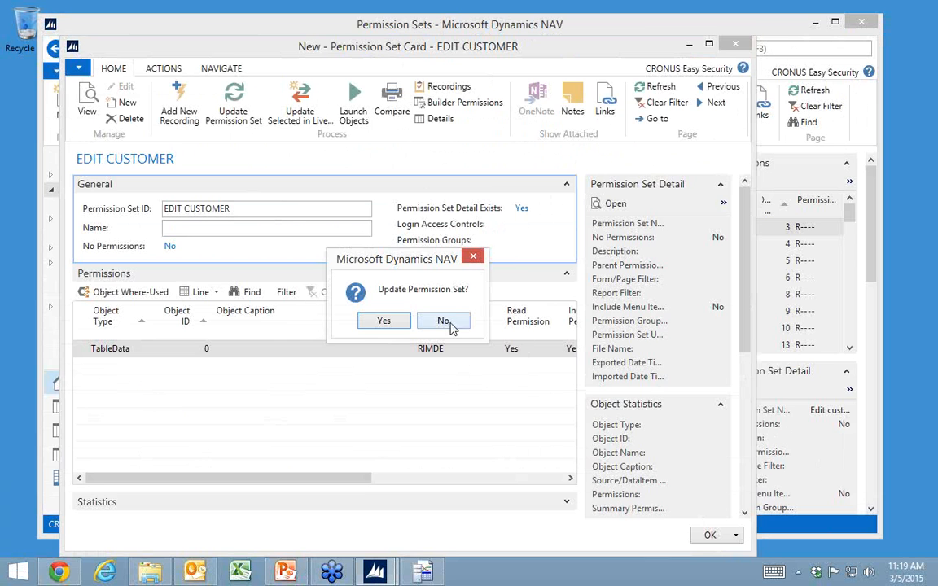
pyautogui.click(392, 321)
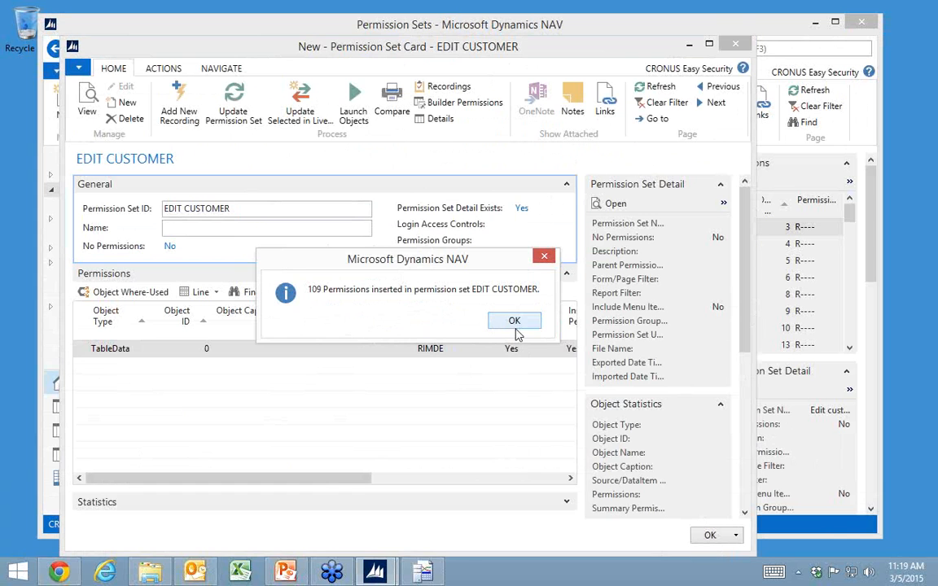
pyautogui.click(516, 323)
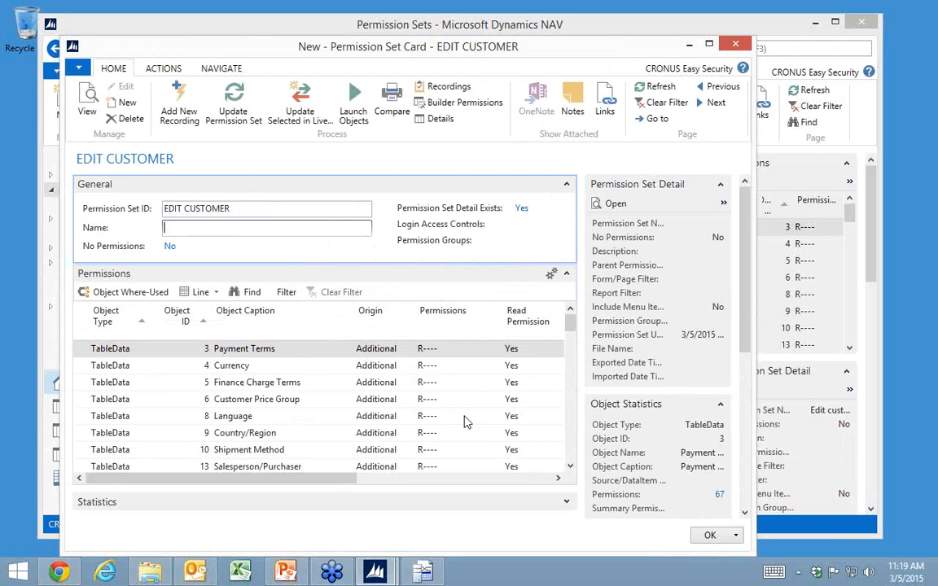
# Step: Review the recorded and additional permission lines of the EDIT CUSTOMER set and close its card
pyautogui.click(573, 453)
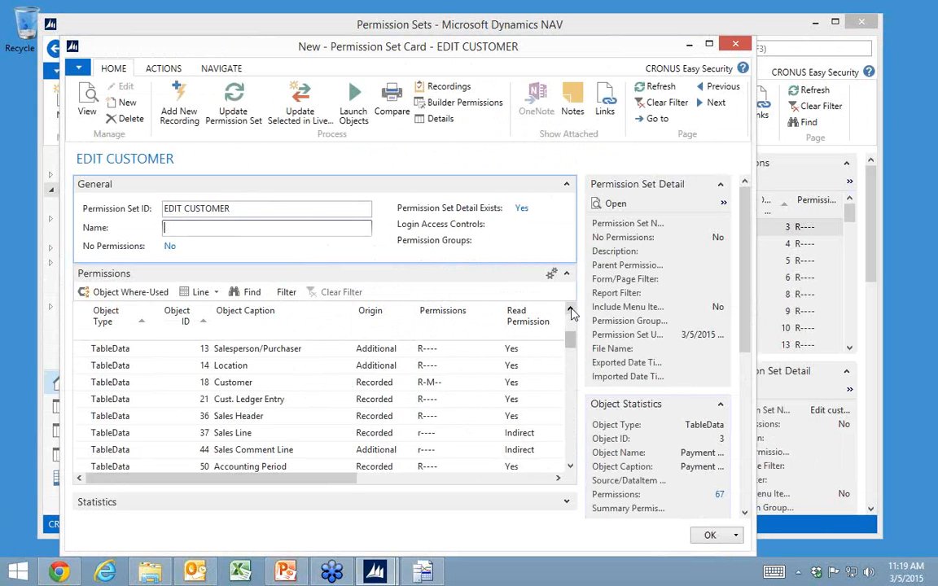
pyautogui.click(570, 307)
pyautogui.click(570, 308)
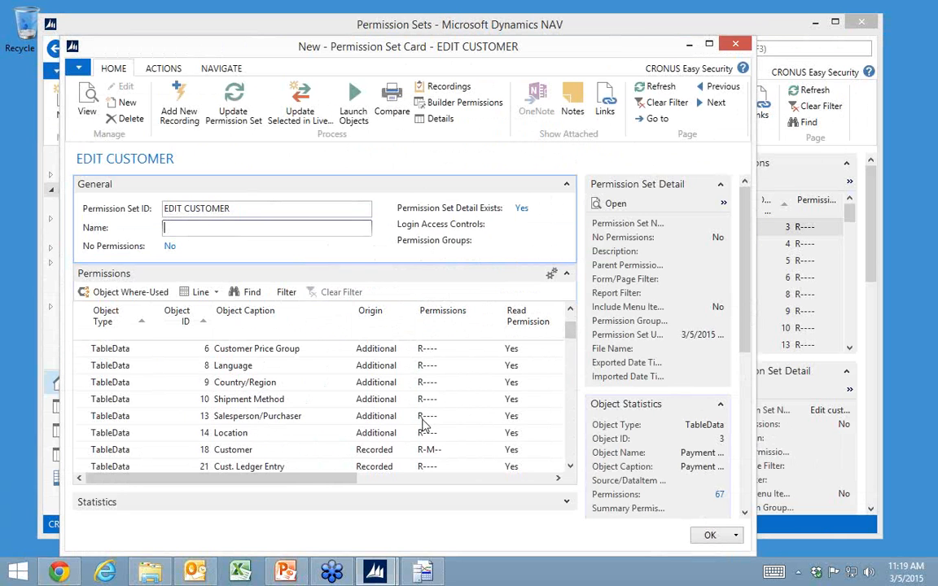
pyautogui.press('Escape')
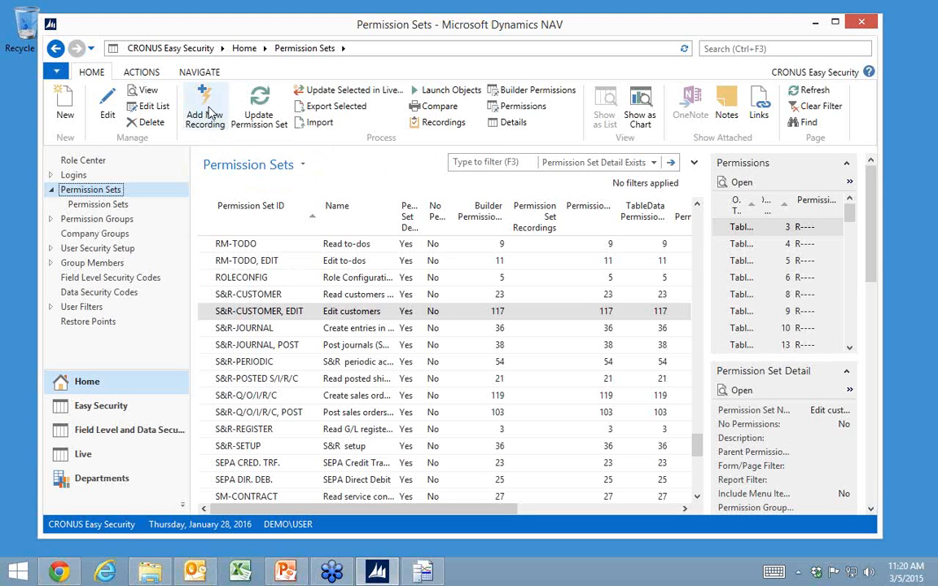
# Step: Add a recording from Edit Customer.xml with all trace clients to the S&R-CUSTOMER, EDIT permission set and update the set
pyautogui.click(205, 110)
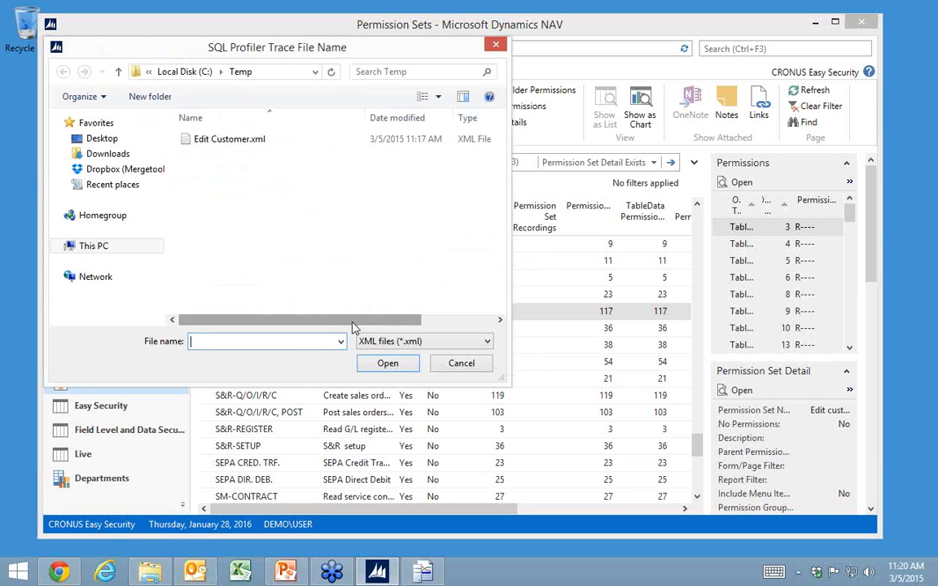
pyautogui.click(239, 142)
pyautogui.click(386, 364)
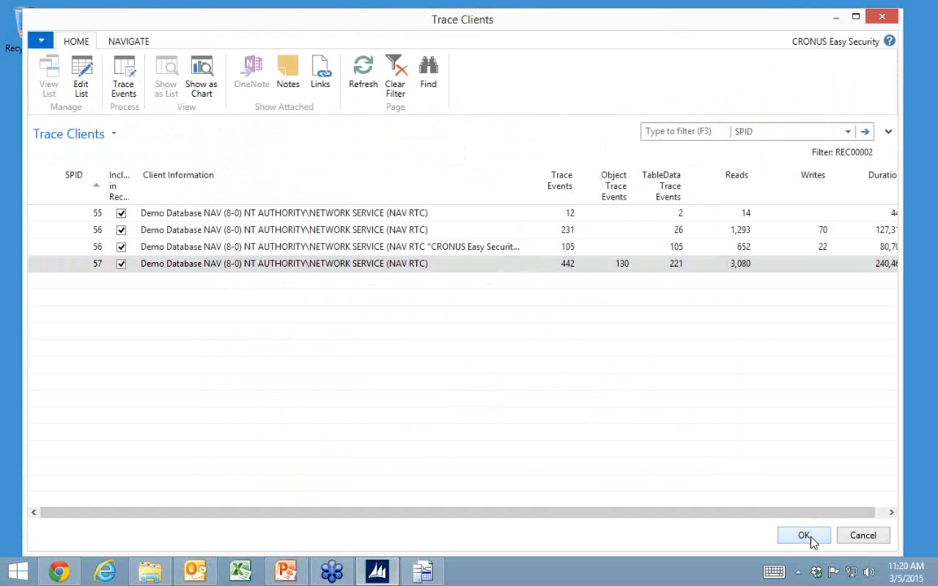
pyautogui.click(807, 536)
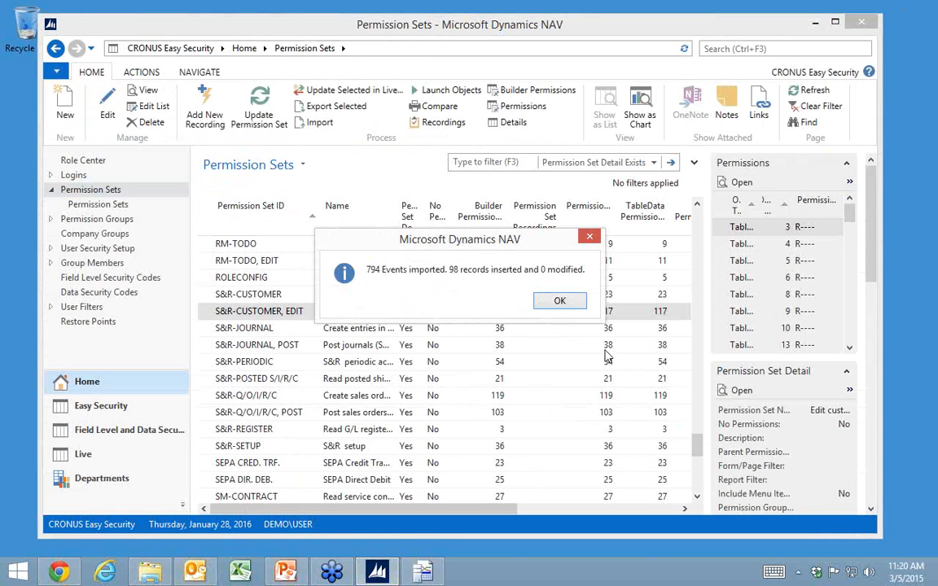
pyautogui.click(559, 301)
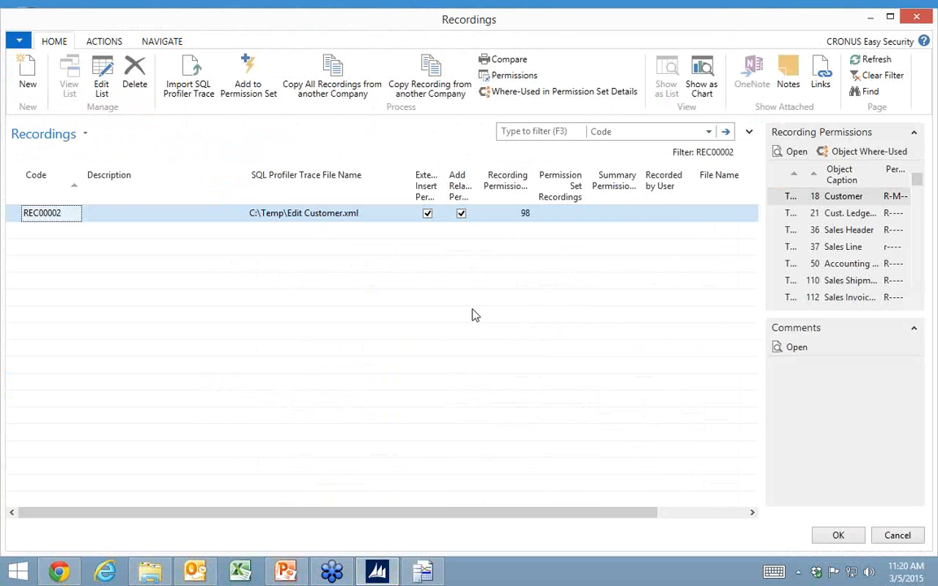
pyautogui.click(832, 535)
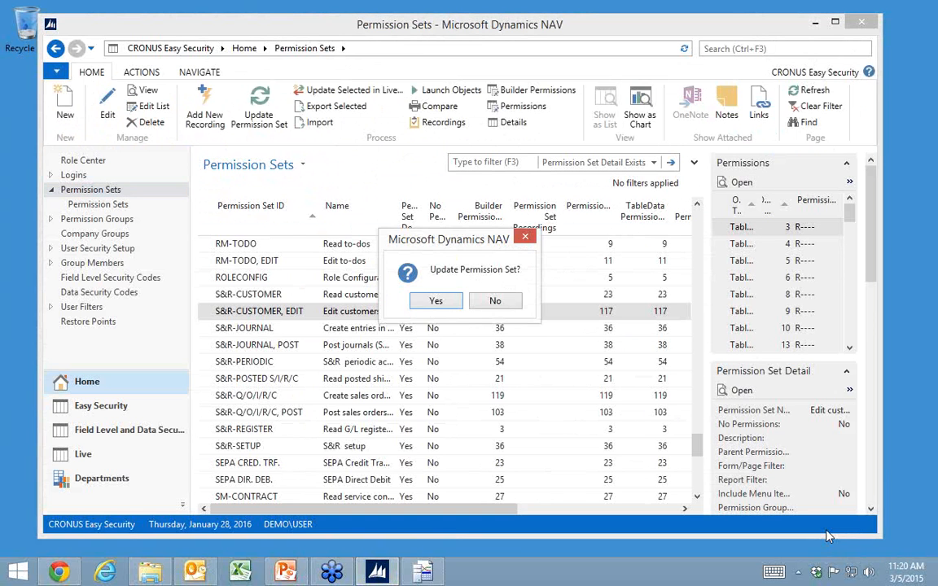
pyautogui.click(440, 303)
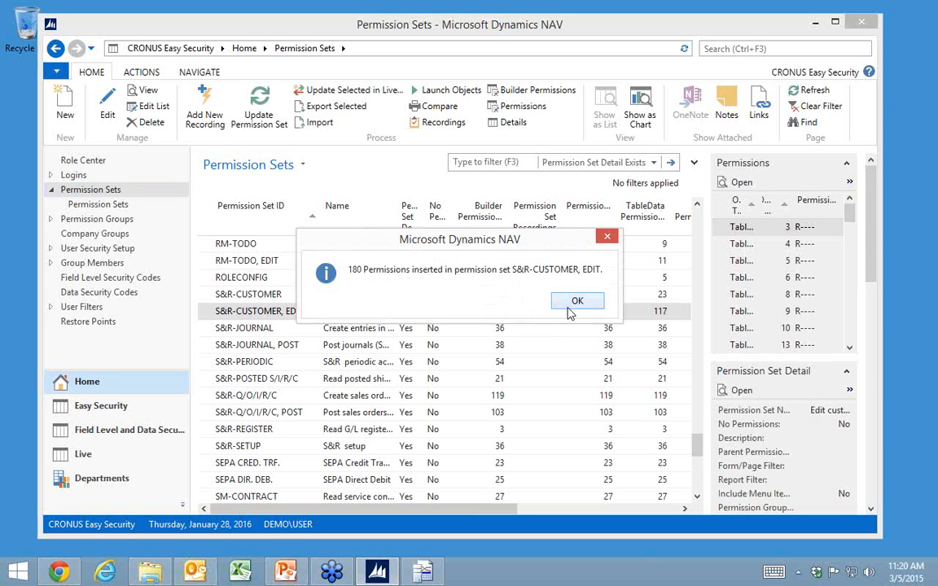
pyautogui.click(577, 303)
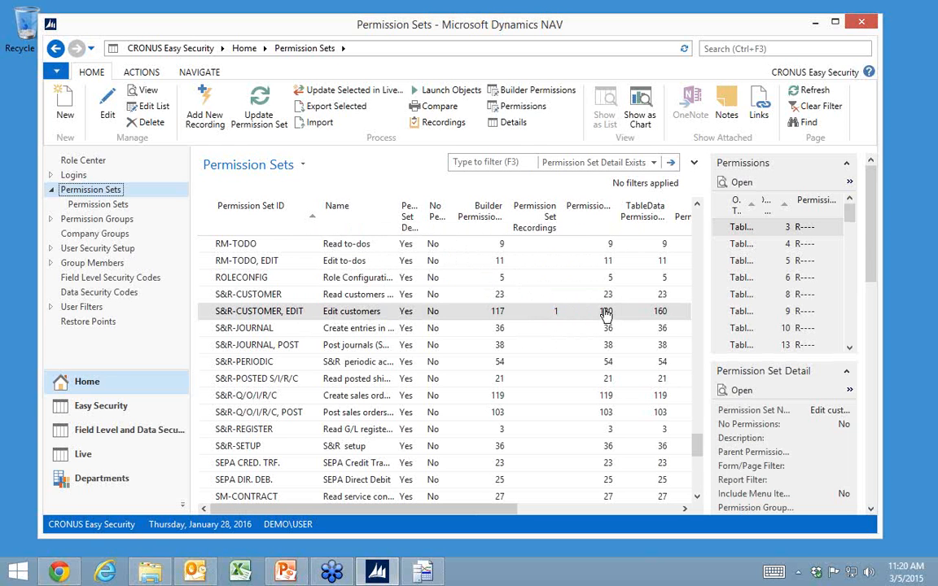
# Step: Review the recorded and additional permission lines on the S&R-CUSTOMER, EDIT permission set card and close it
pyautogui.click(207, 313)
pyautogui.doubleClick(207, 313)
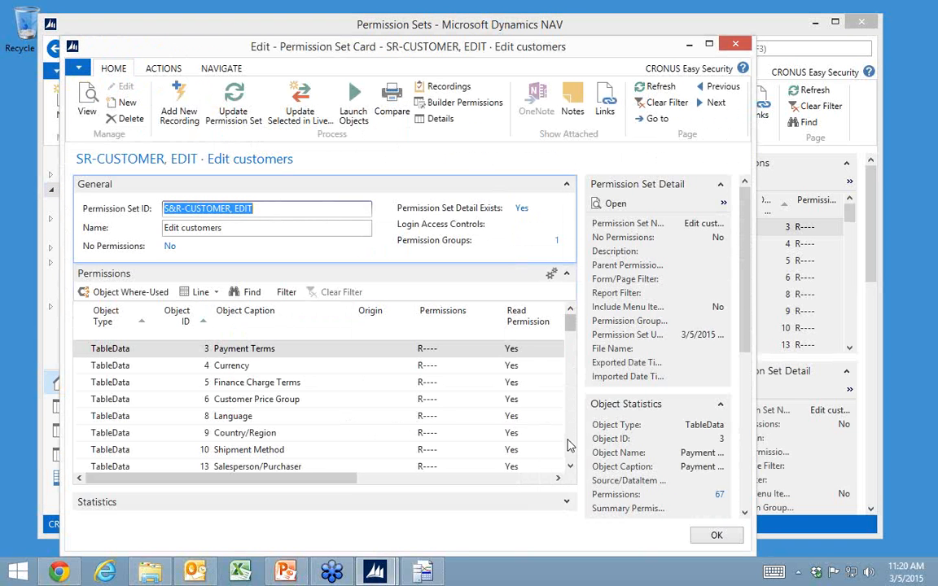
pyautogui.scroll(-5, 569, 445)
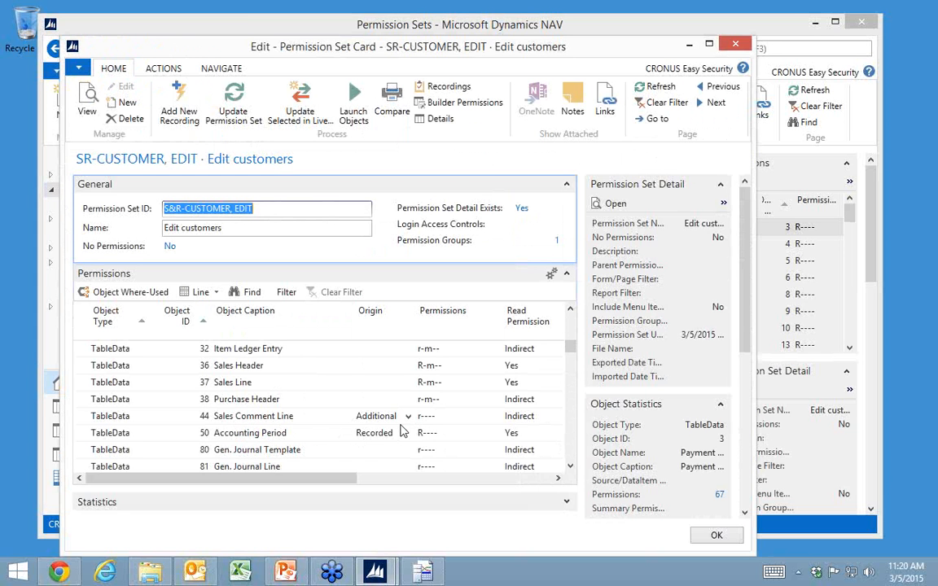
pyautogui.press('Escape')
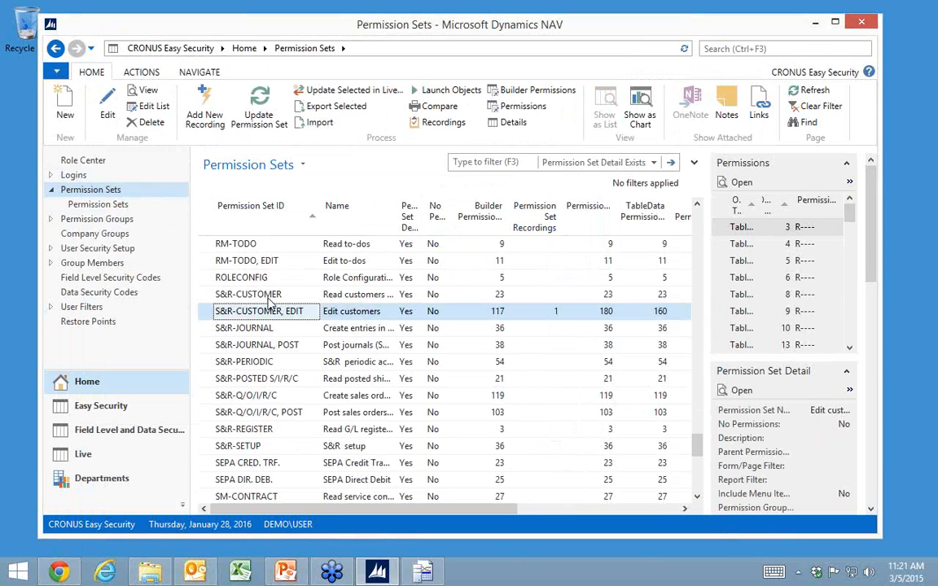
# Step: Open Roles Demo Data ES1.40.27.xlsx in Excel and examine the customer master data roles, especially Edit Customer, on the Recordings sheet
pyautogui.rightClick(240, 572)
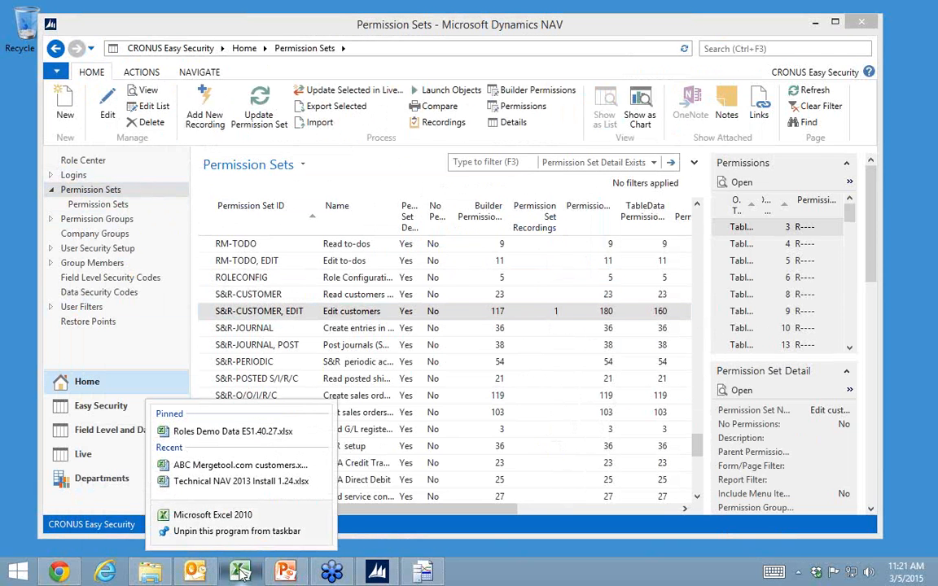
pyautogui.click(217, 430)
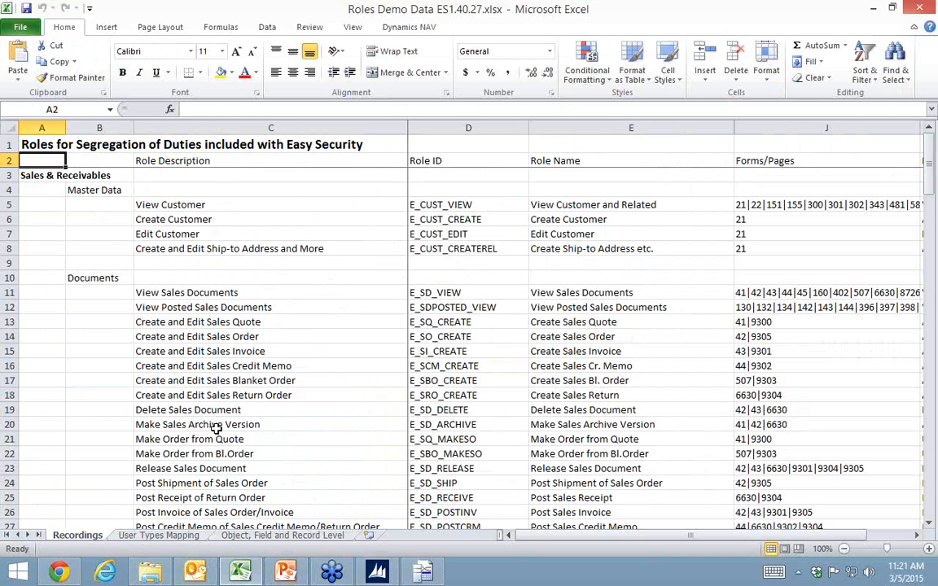
pyautogui.press('Down')
pyautogui.press('Down')
pyautogui.press('Right')
pyautogui.press('Right')
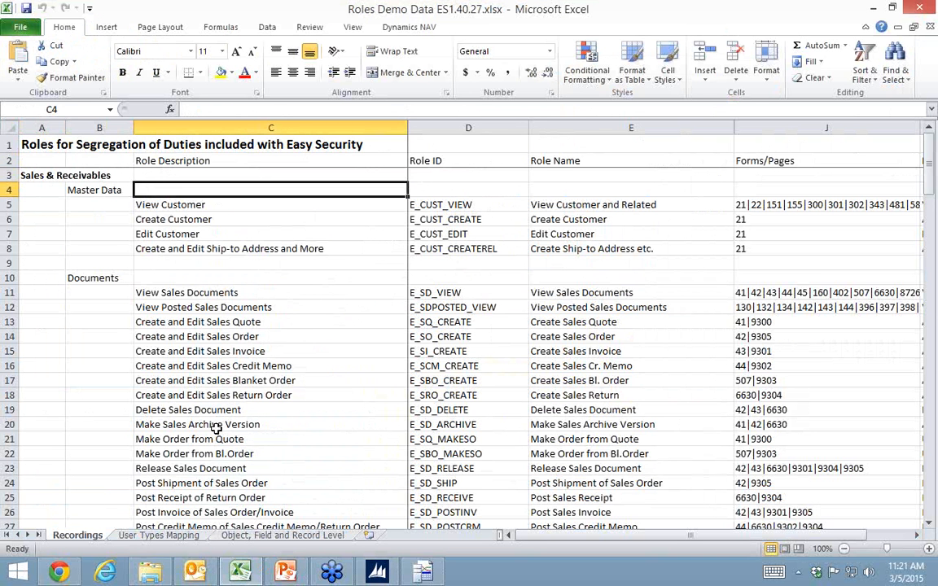
pyautogui.press('Down')
pyautogui.press('Down')
pyautogui.press('Down')
pyautogui.press('Right')
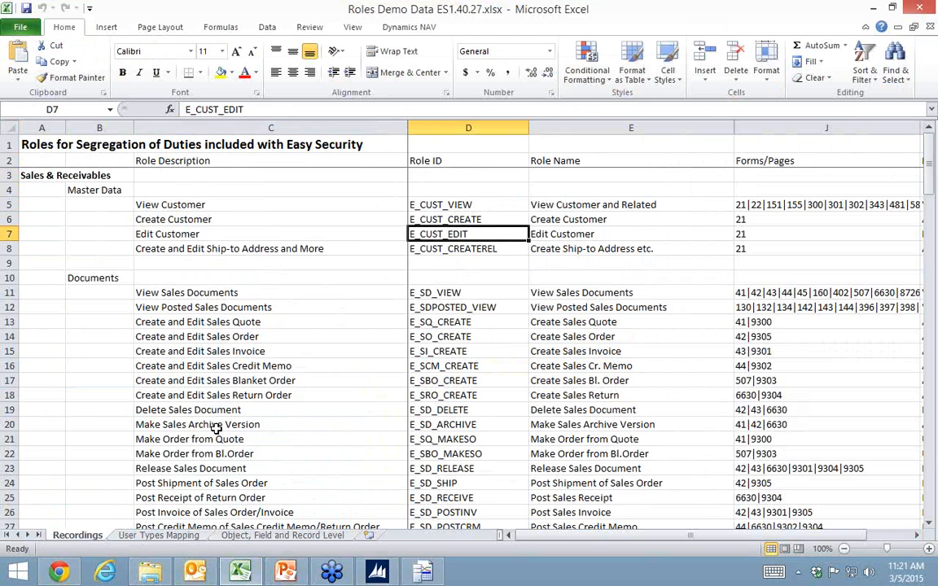
pyautogui.press('Left')
pyautogui.press('Down')
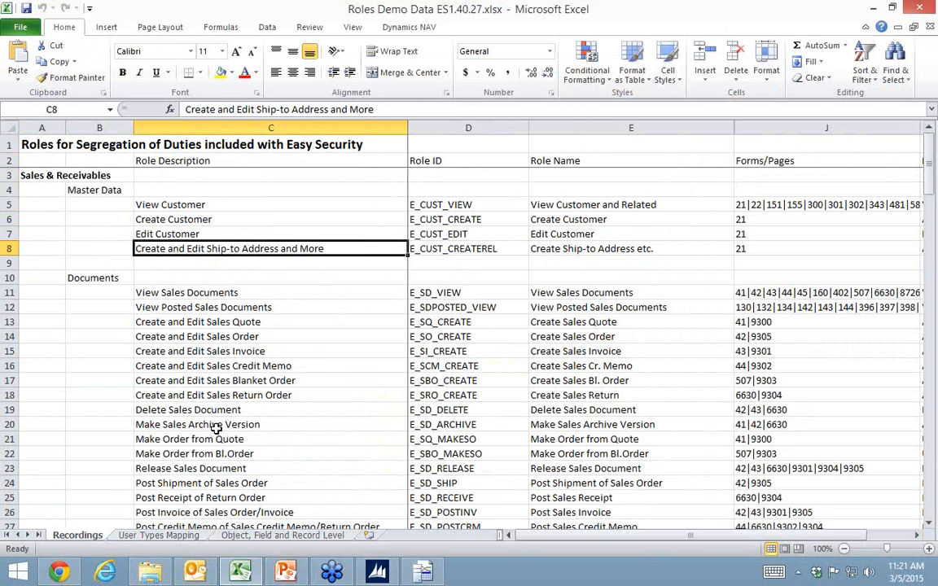
pyautogui.press('Up')
pyautogui.press('Right')
pyautogui.press('Left')
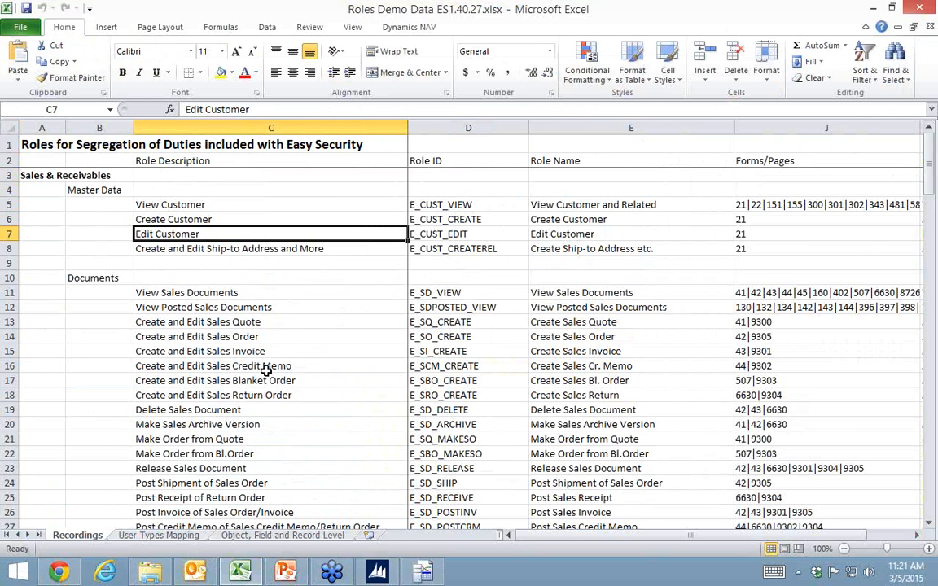
# Step: Examine the remaining roles on the Recordings sheet, from sales documents through purchasing, finance, inventory and role centers to the technical roles
pyautogui.scroll(-2, 240, 334)
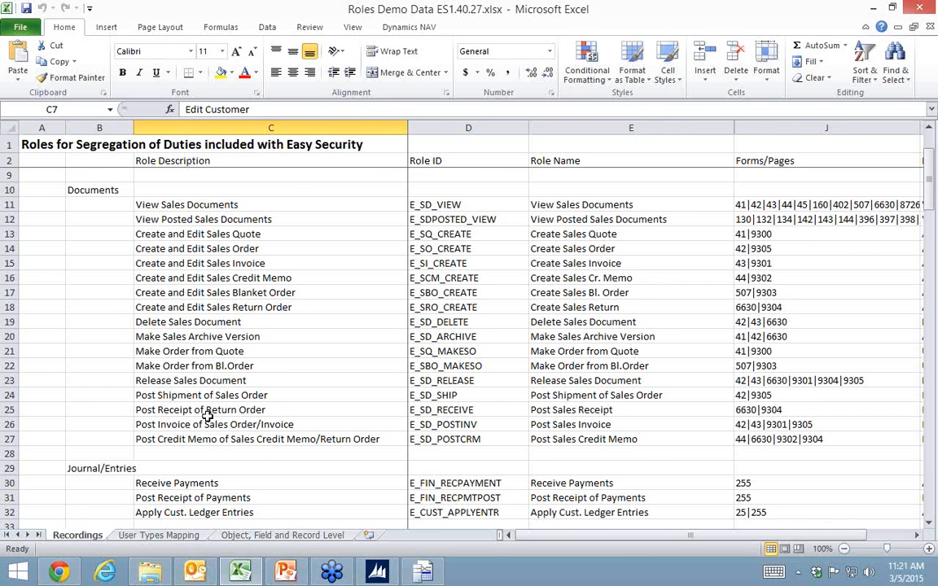
pyautogui.scroll(-4, 212, 440)
pyautogui.scroll(-1, 212, 439)
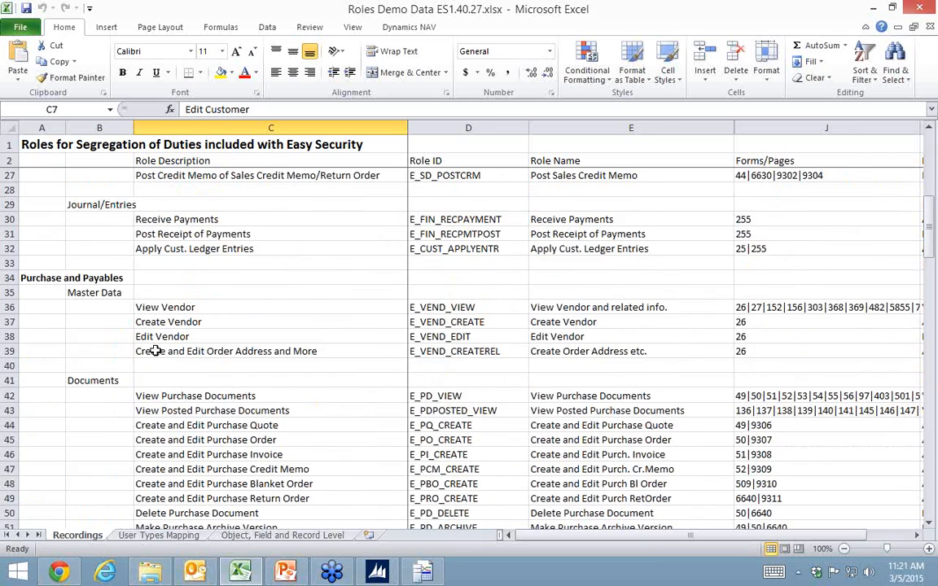
pyautogui.scroll(-7, 154, 350)
pyautogui.scroll(-7, 149, 419)
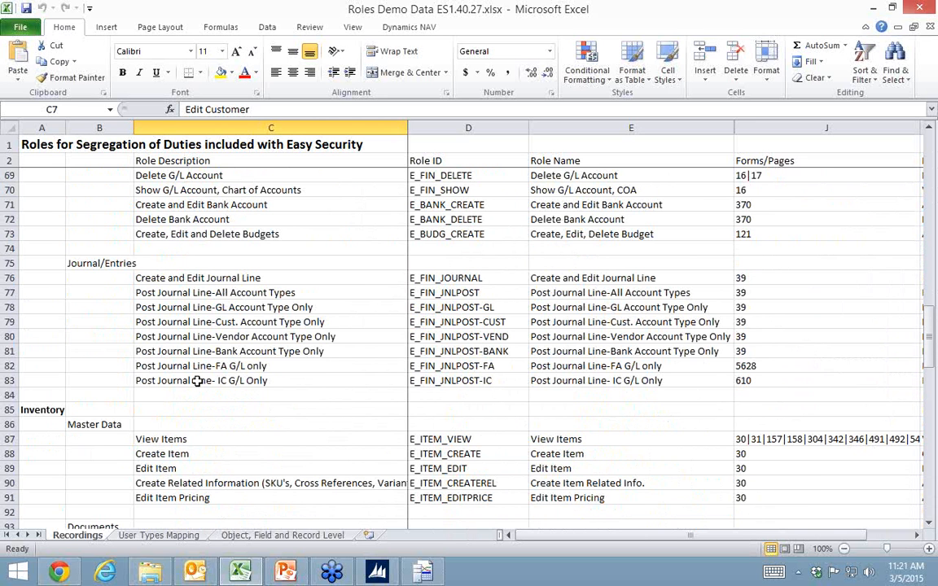
pyautogui.scroll(-4, 186, 415)
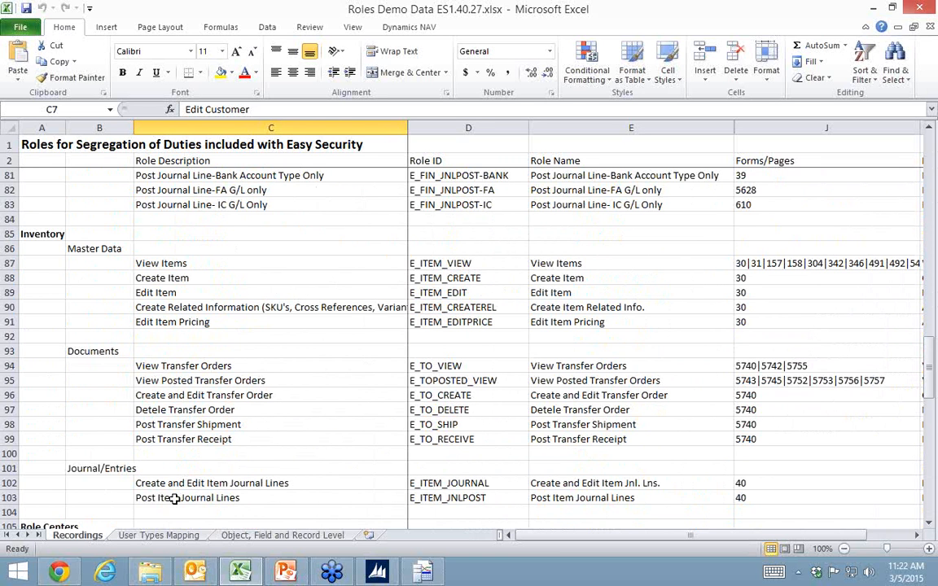
pyautogui.scroll(-7, 174, 499)
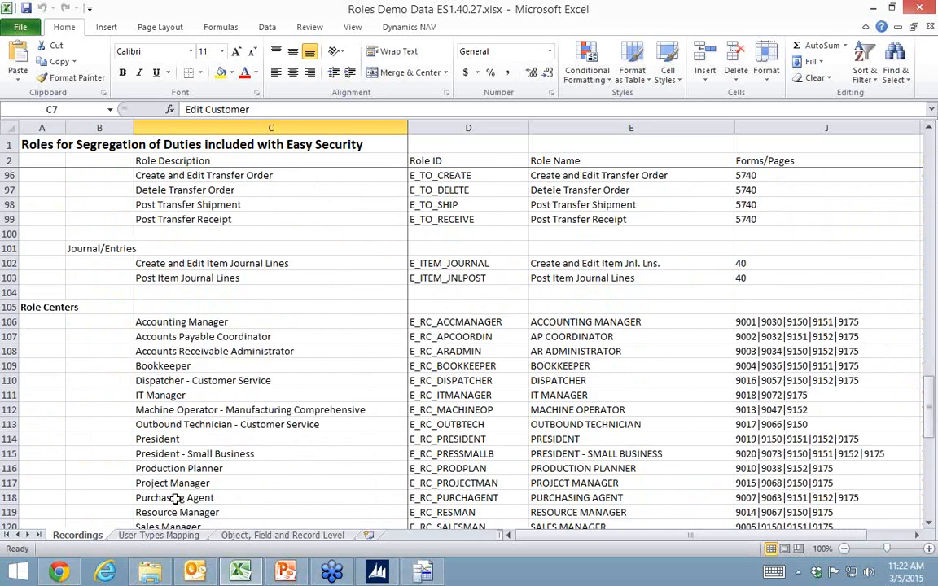
pyautogui.scroll(-6, 199, 458)
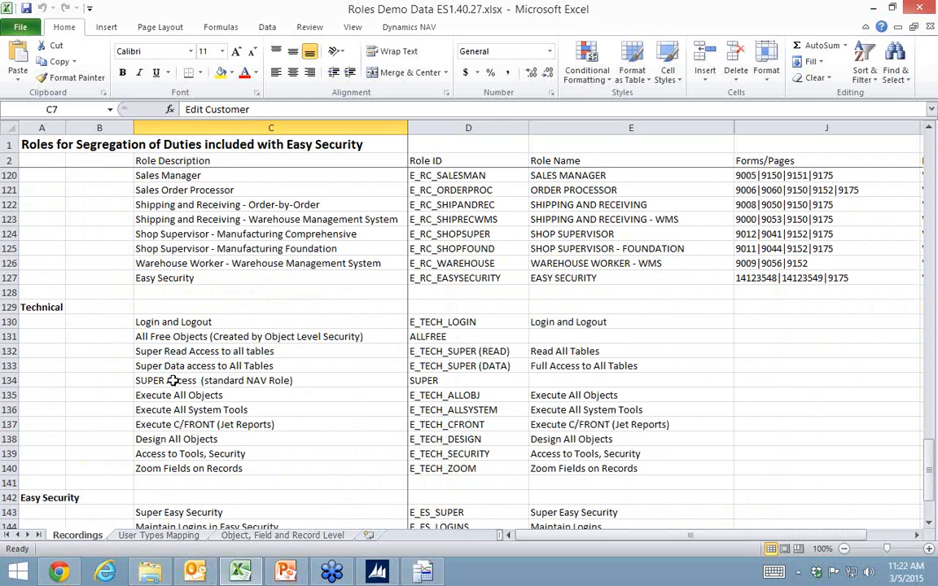
# Step: Highlight the Customer Service column on the User Types Mapping sheet and review which roles it includes
pyautogui.click(154, 538)
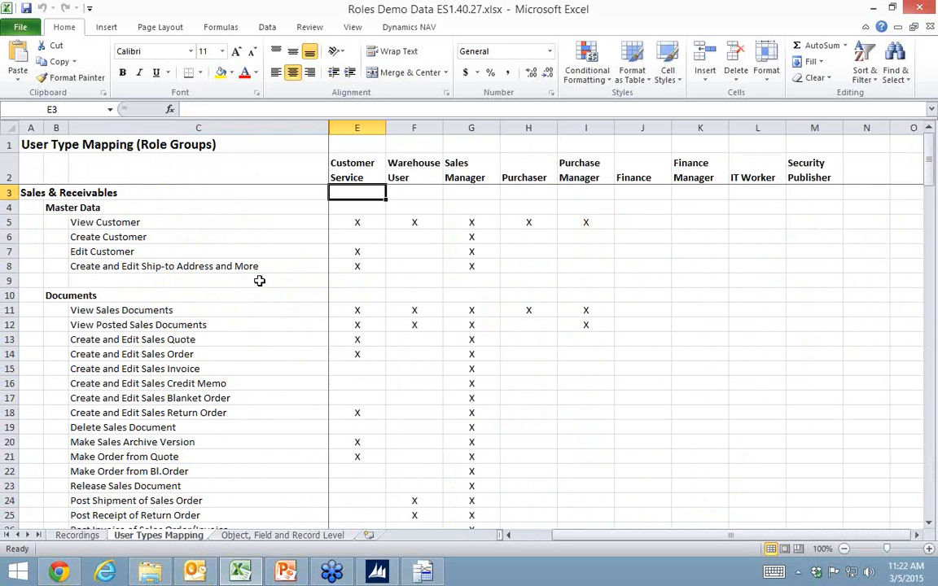
pyautogui.click(358, 126)
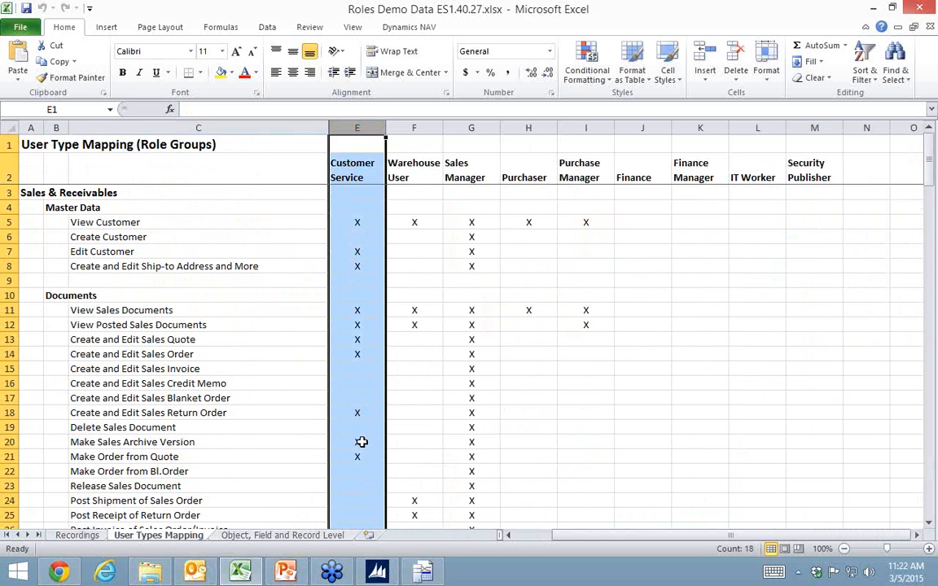
pyautogui.scroll(-4, 363, 442)
pyautogui.scroll(-1, 362, 442)
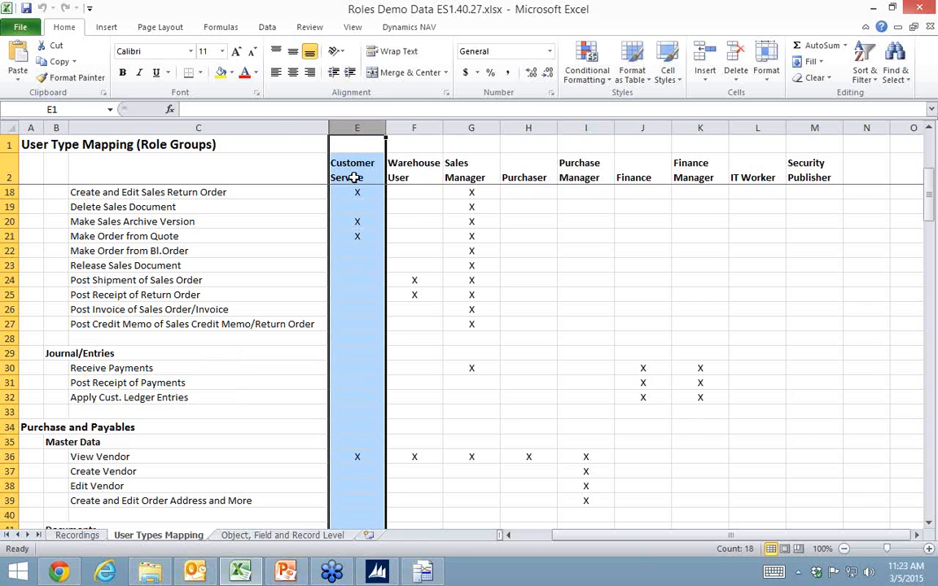
# Step: Switch back to Dynamics NAV and locate the E_CUST_EDIT permission set among the supplied E_ sets
pyautogui.click(377, 573)
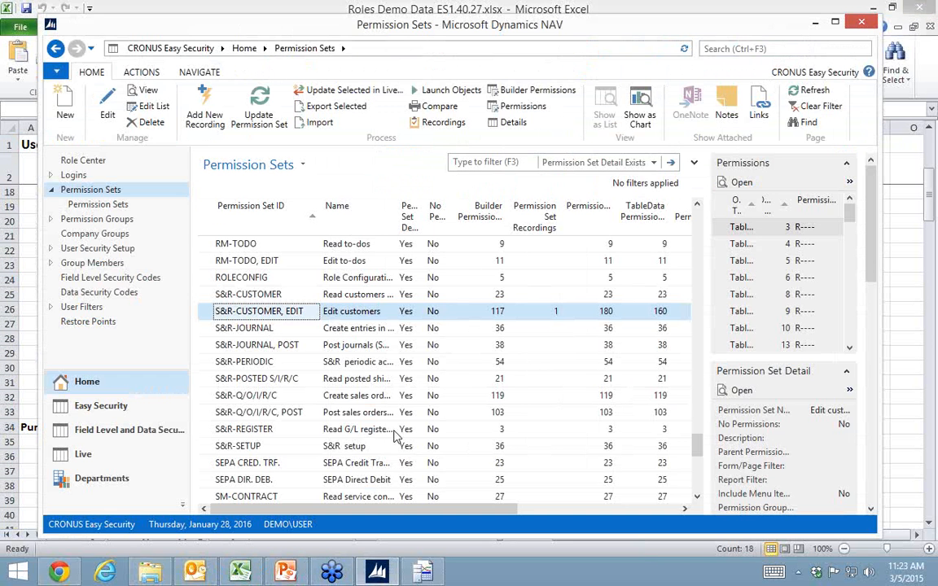
pyautogui.click(285, 345)
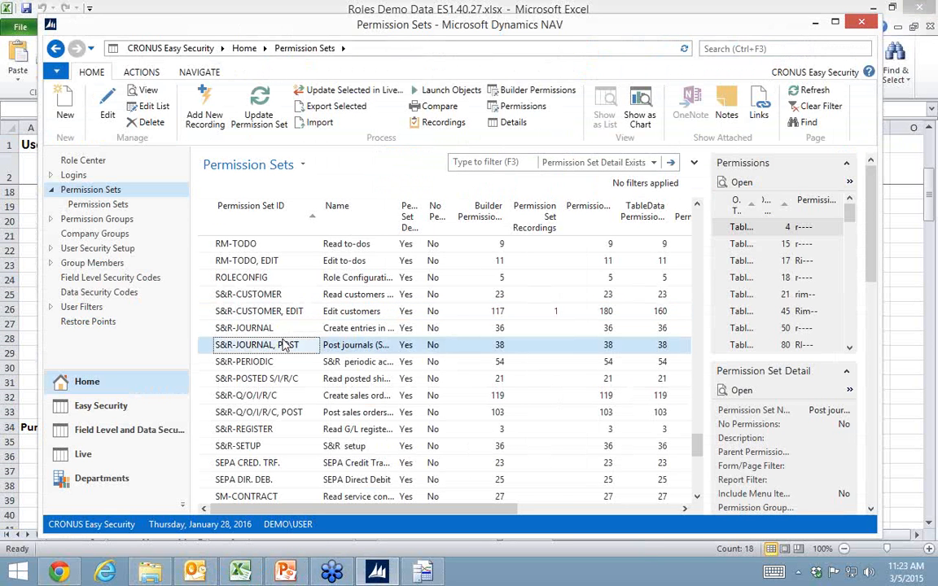
pyautogui.hotkey('ctrl', 'Home')
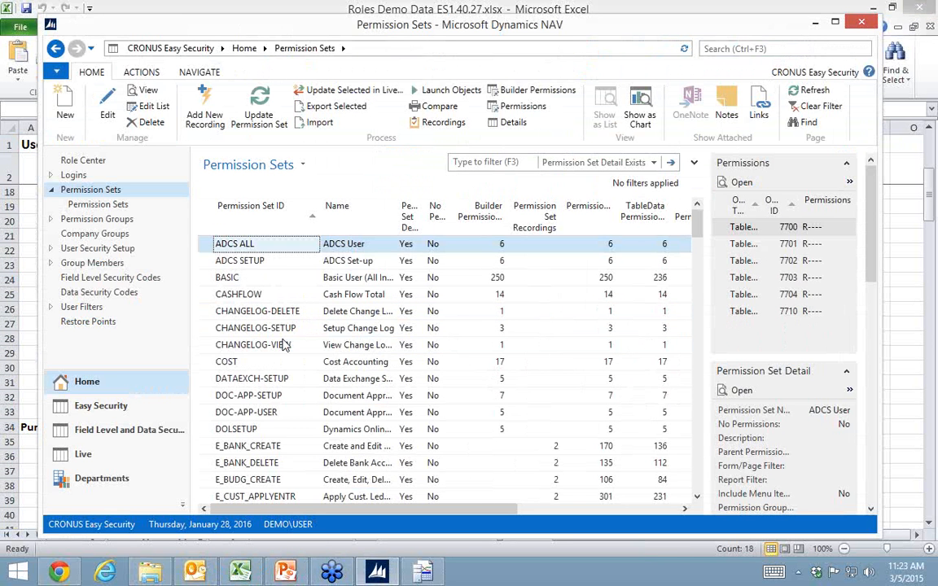
pyautogui.press('pagedown')
pyautogui.press('Down')
pyautogui.press('Down')
pyautogui.press('Down')
pyautogui.press('Down')
pyautogui.press('Down')
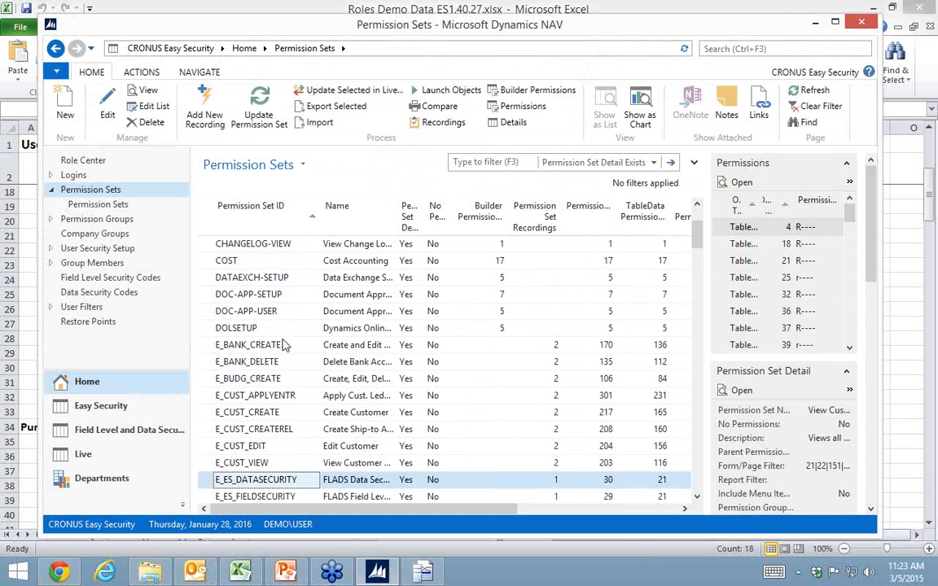
pyautogui.press('Down')
pyautogui.press('Up')
pyautogui.press('Up')
pyautogui.press('Up')
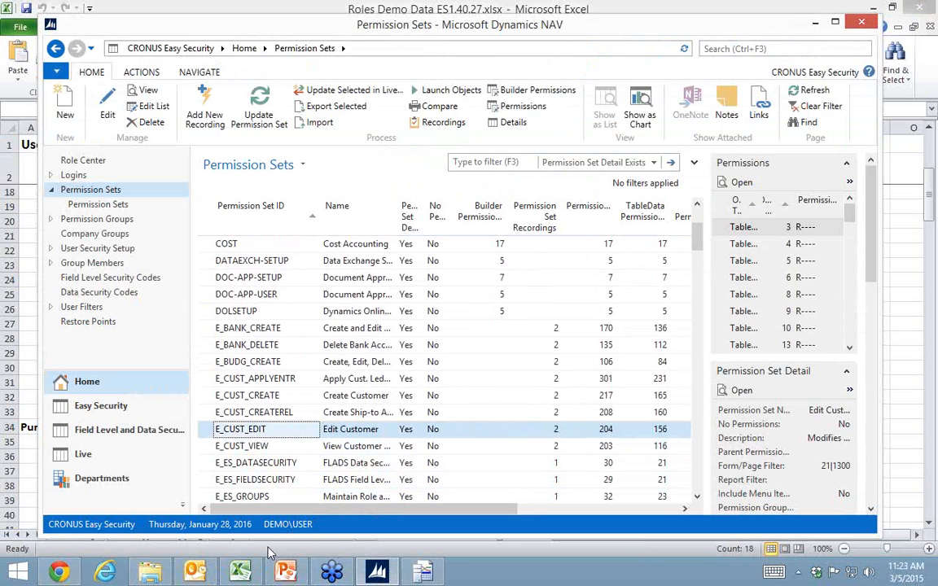
pyautogui.moveTo(254, 572)
# Step: Add the EDIT CUSTOMER permission set as a new line in the SALES permission group and close its card
pyautogui.click(85, 160)
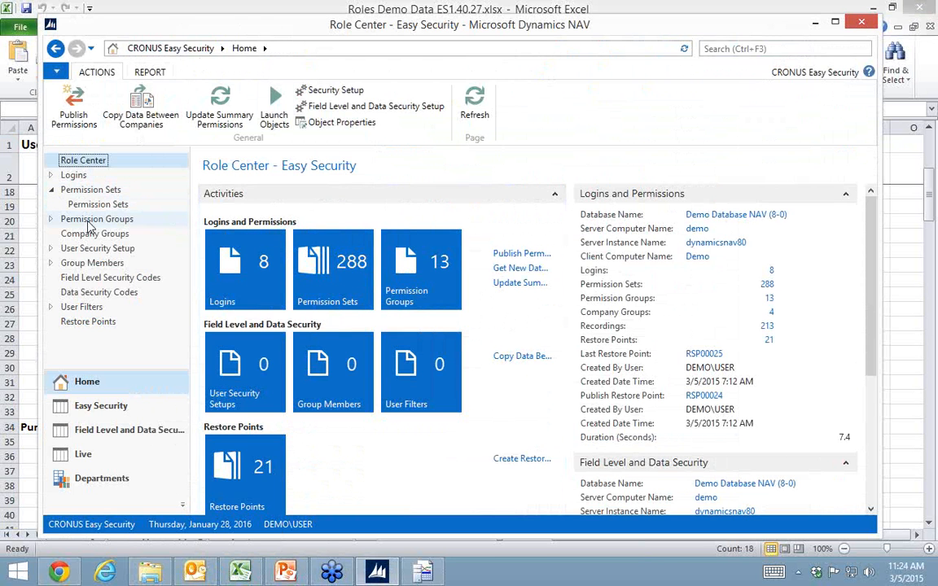
pyautogui.click(91, 220)
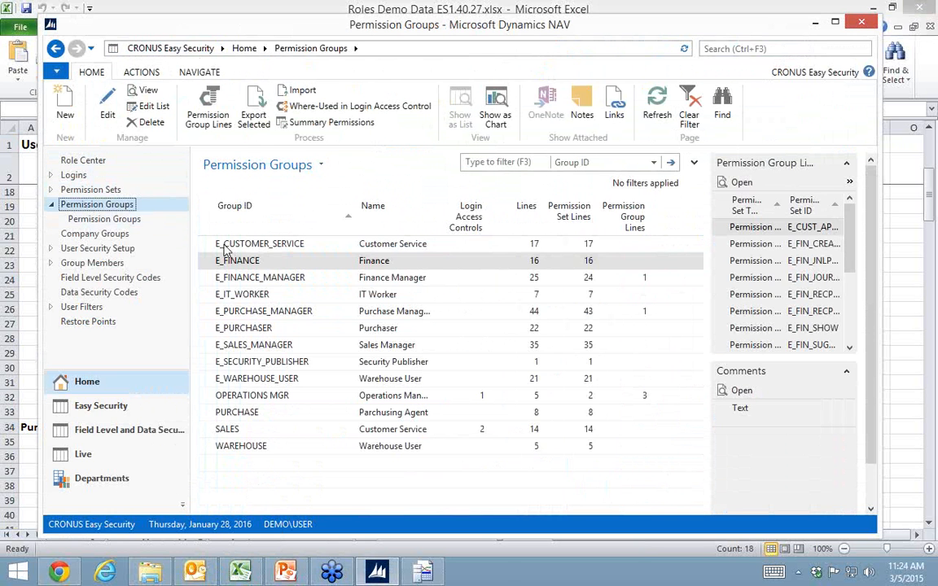
pyautogui.click(226, 431)
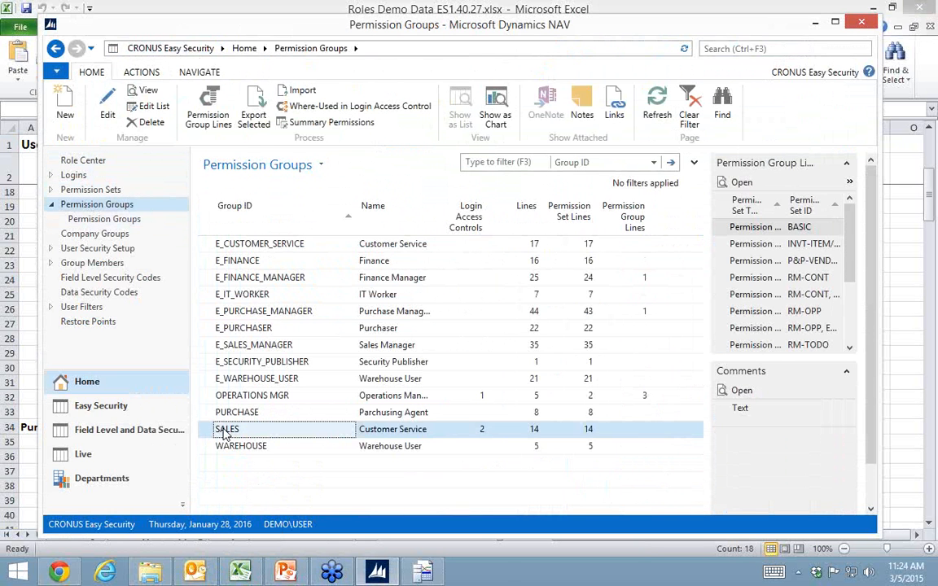
pyautogui.doubleClick(225, 431)
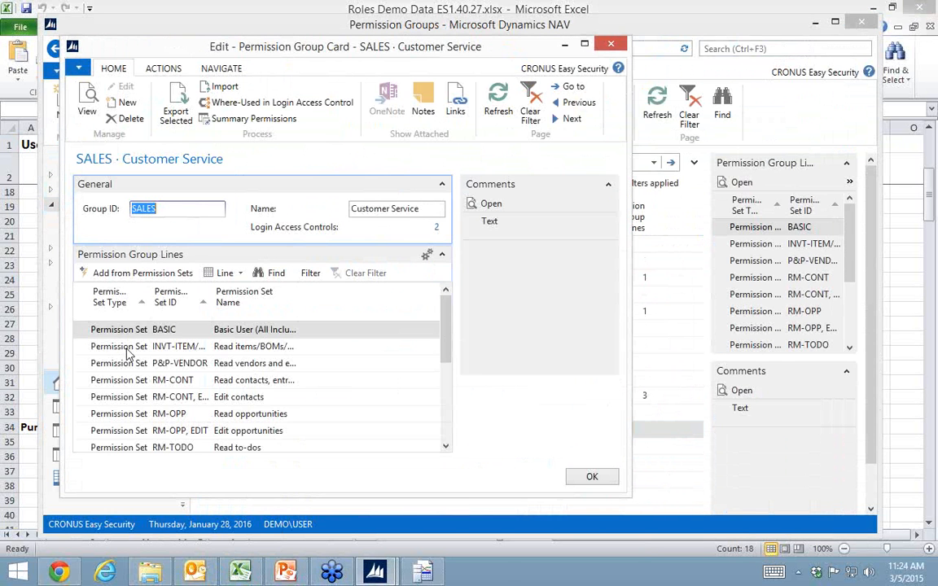
pyautogui.click(116, 361)
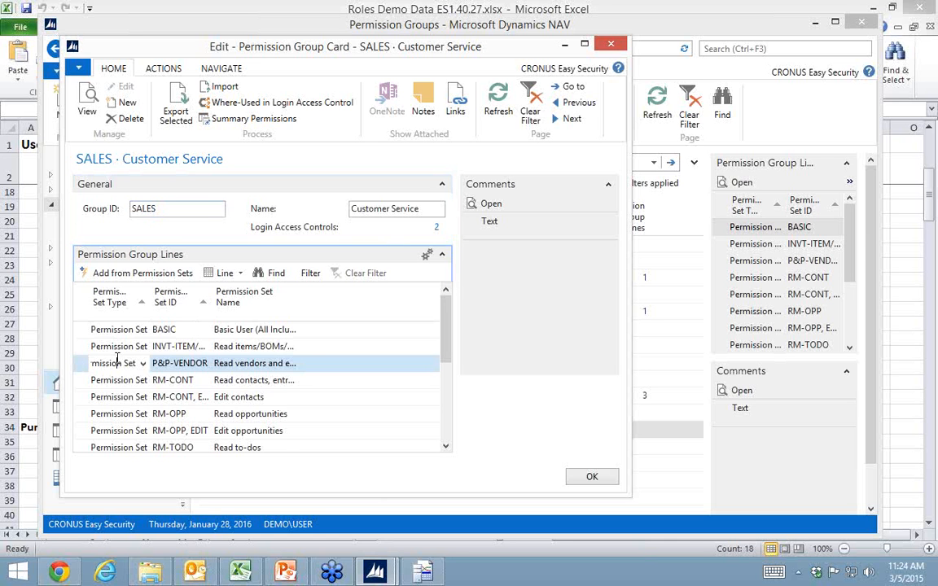
pyautogui.press('ctrl+Insert')
pyautogui.press('Tab')
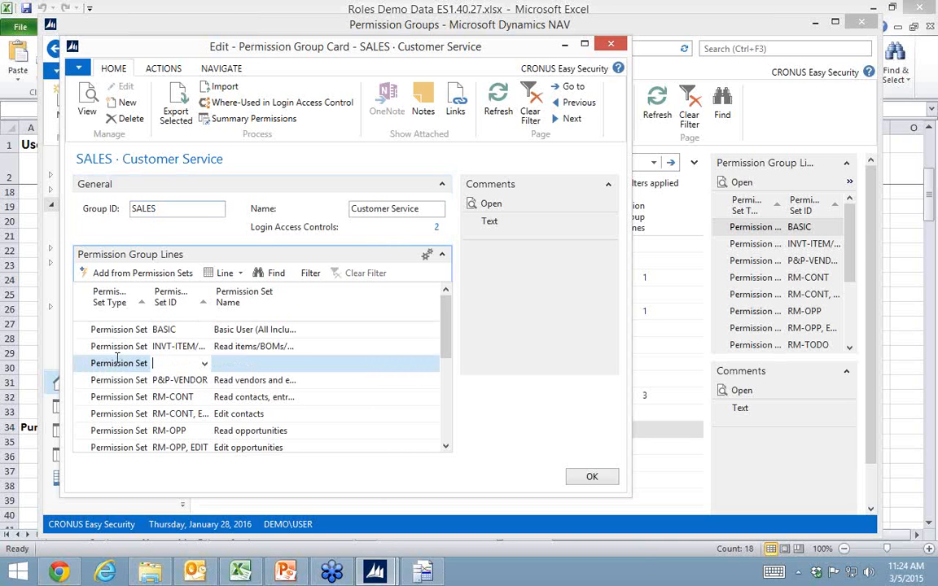
pyautogui.write('edit cu')
pyautogui.press('Tab')
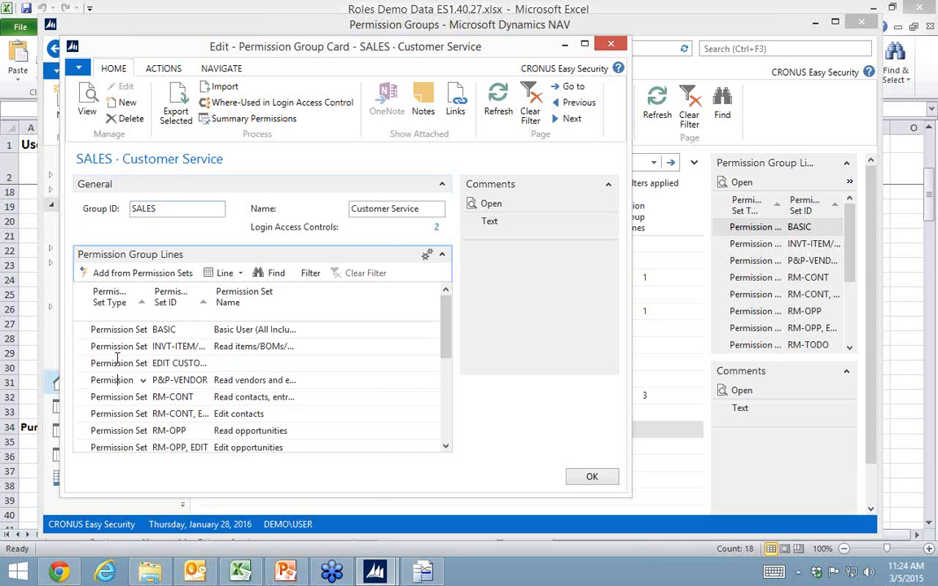
pyautogui.click(117, 358)
pyautogui.press('Escape')
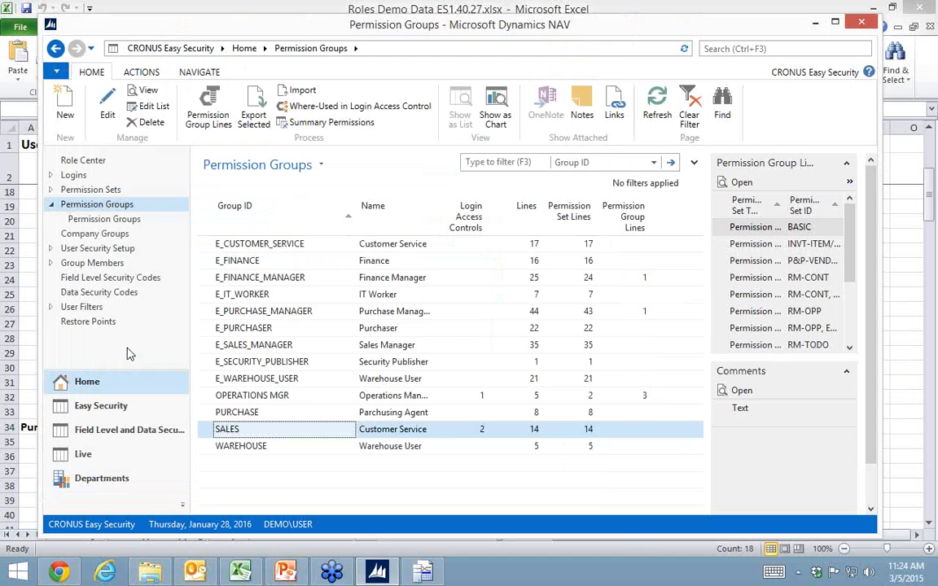
# Step: Publish the permissions to live from the Role Center, using the restore point description Data changes
pyautogui.click(78, 162)
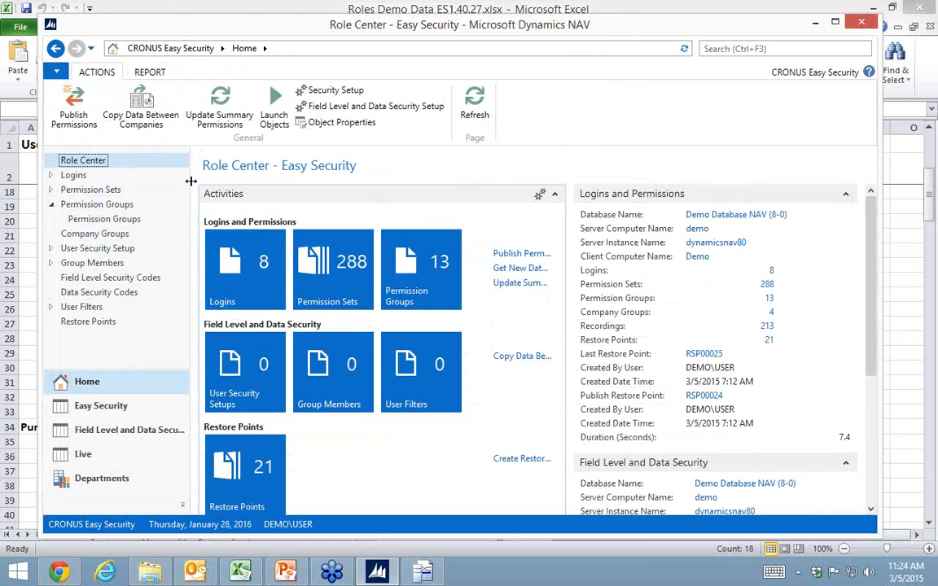
pyautogui.click(66, 114)
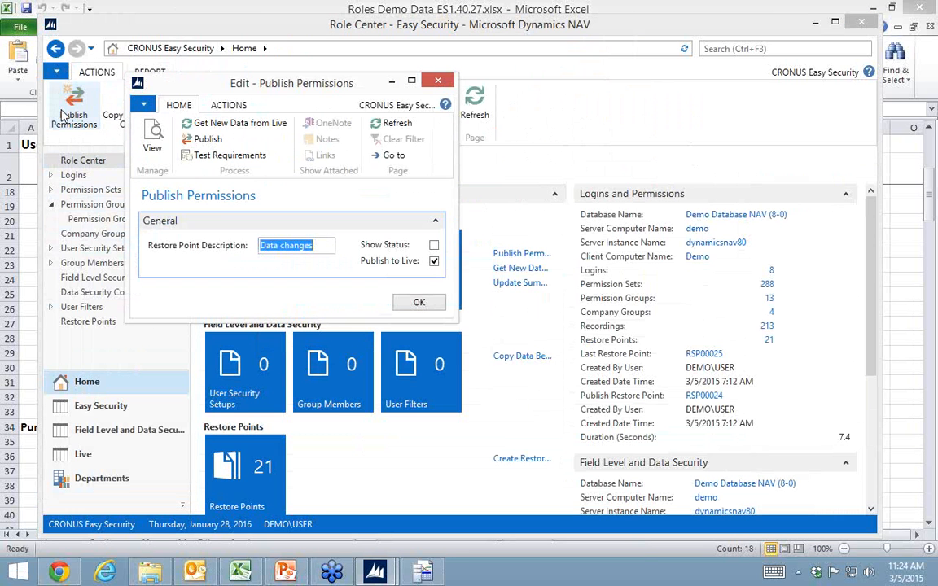
pyautogui.click(205, 140)
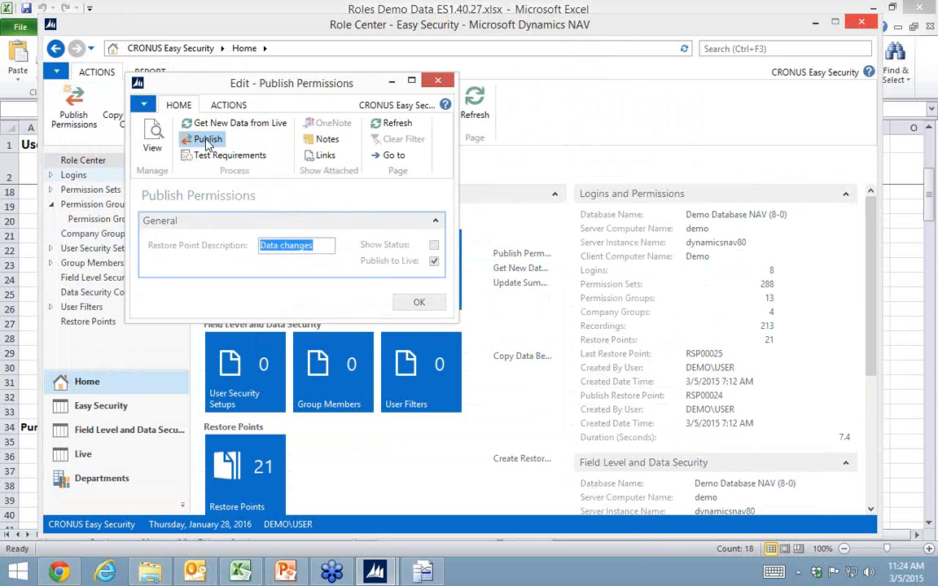
pyautogui.click(206, 141)
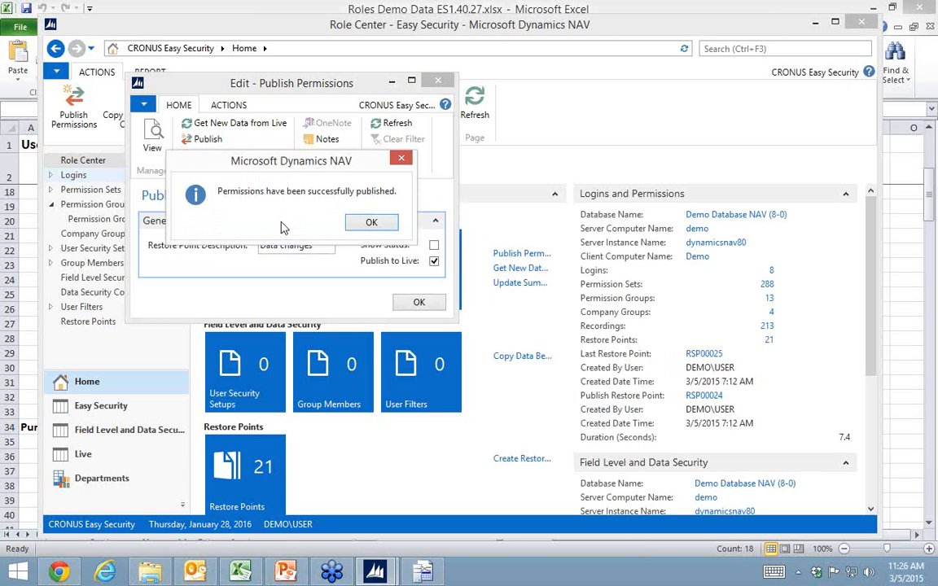
# Step: Close the finished Publish Permissions dialog and open the restore points list at its newest entries
pyautogui.click(372, 225)
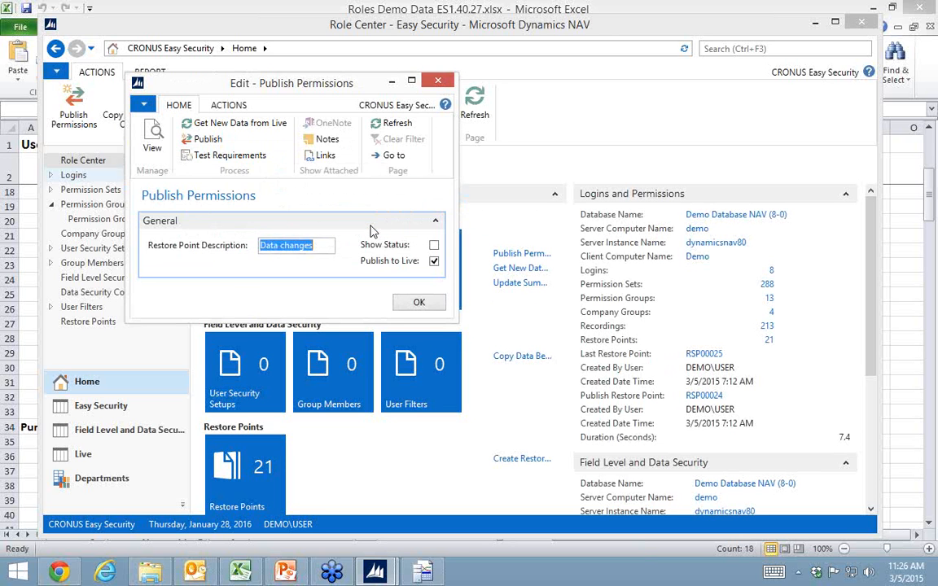
pyautogui.click(419, 304)
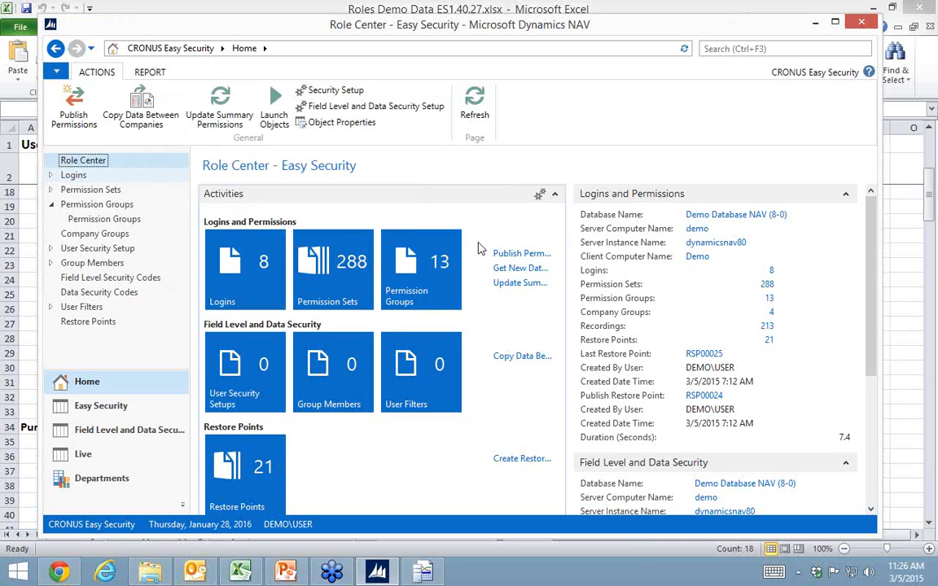
pyautogui.click(88, 325)
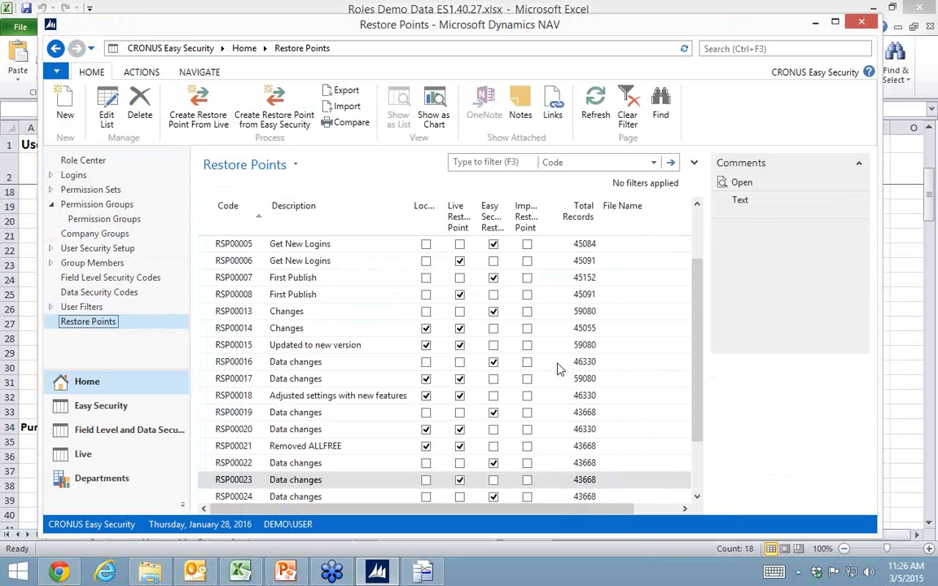
pyautogui.scroll(-2, 643, 379)
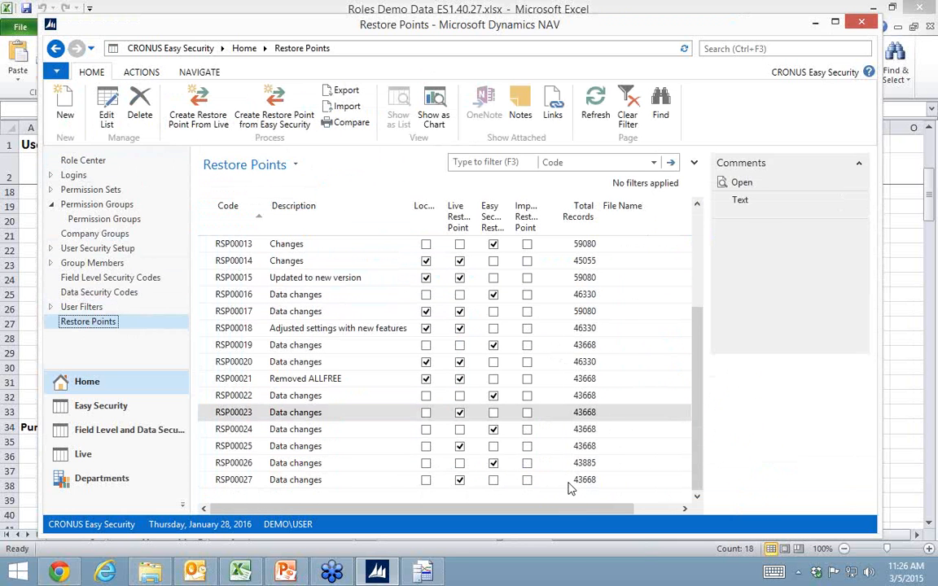
# Step: Create a new restore point from live with the description After changes
pyautogui.click(67, 112)
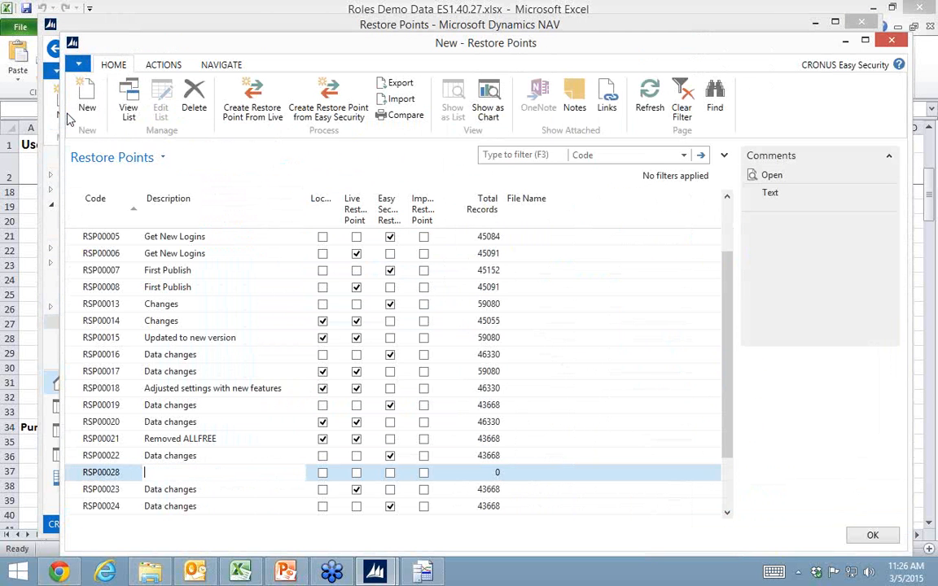
pyautogui.write('After changes')
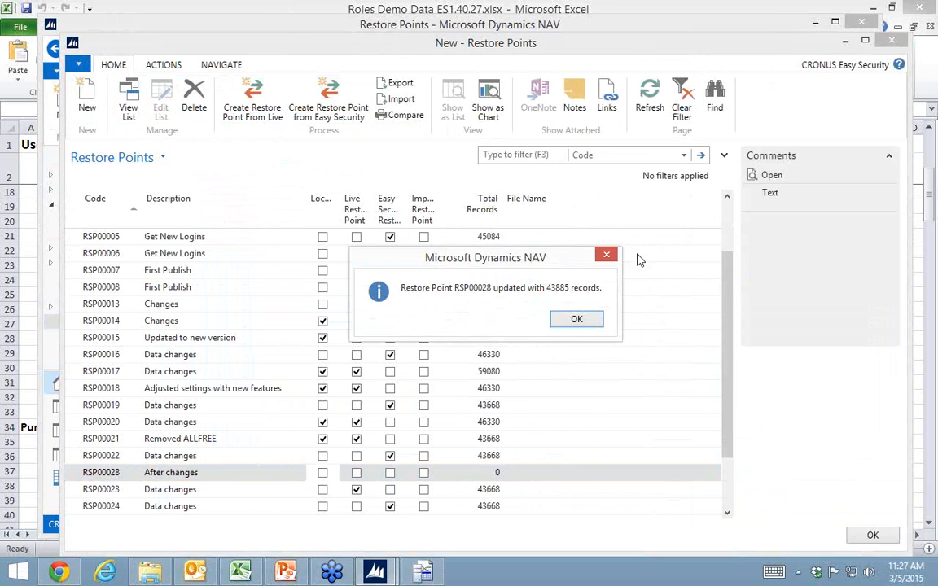
pyautogui.click(576, 319)
pyautogui.scroll(-2, 534, 379)
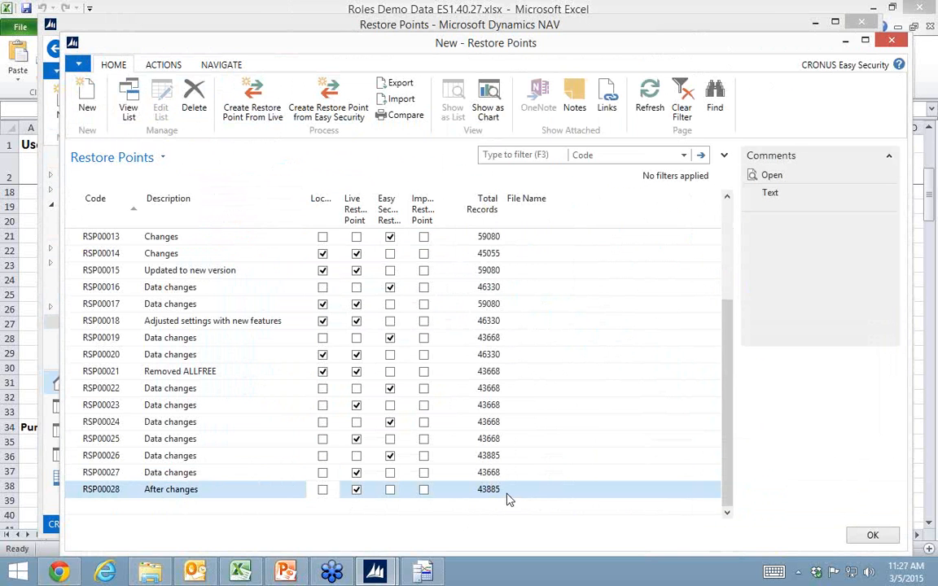
# Step: Run a comparison of restore point RSP00028 against RSP00027, including Users and User Access Controls alongside Permission Sets
pyautogui.click(405, 119)
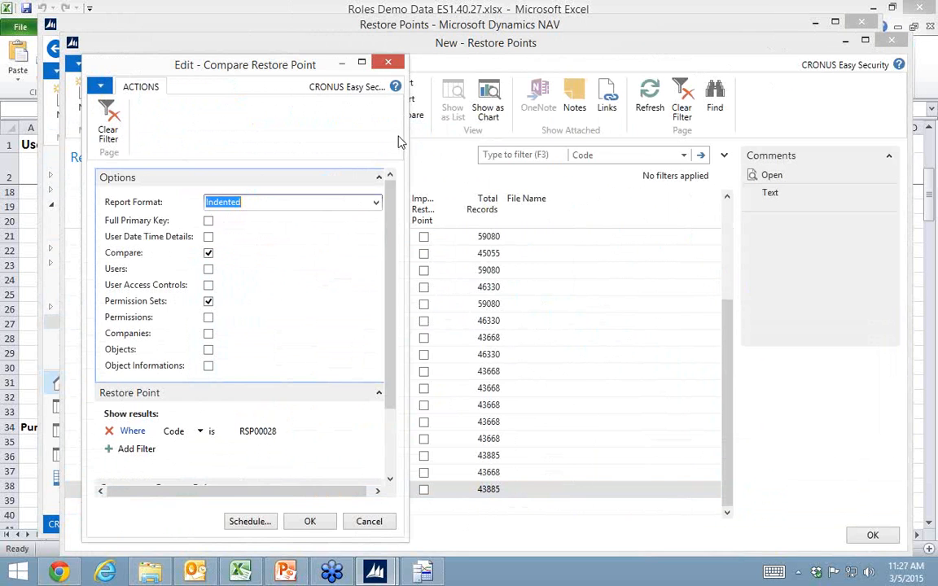
pyautogui.click(209, 269)
pyautogui.click(209, 285)
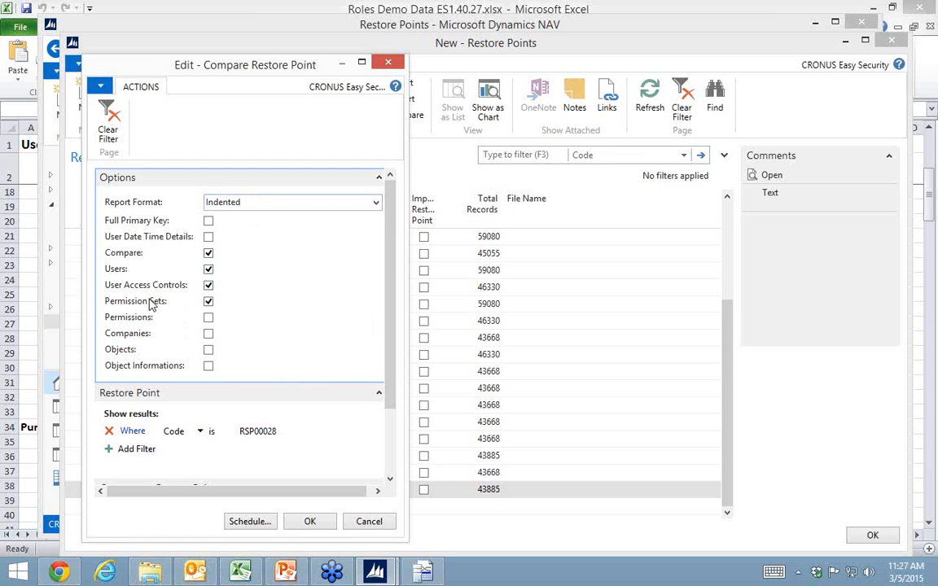
pyautogui.scroll(-3, 391, 439)
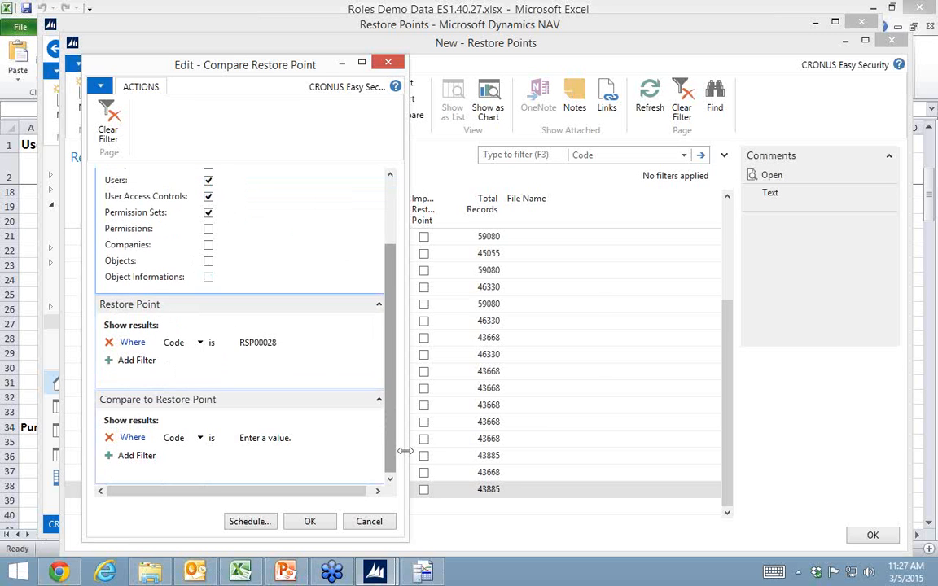
pyautogui.click(269, 440)
pyautogui.click(334, 438)
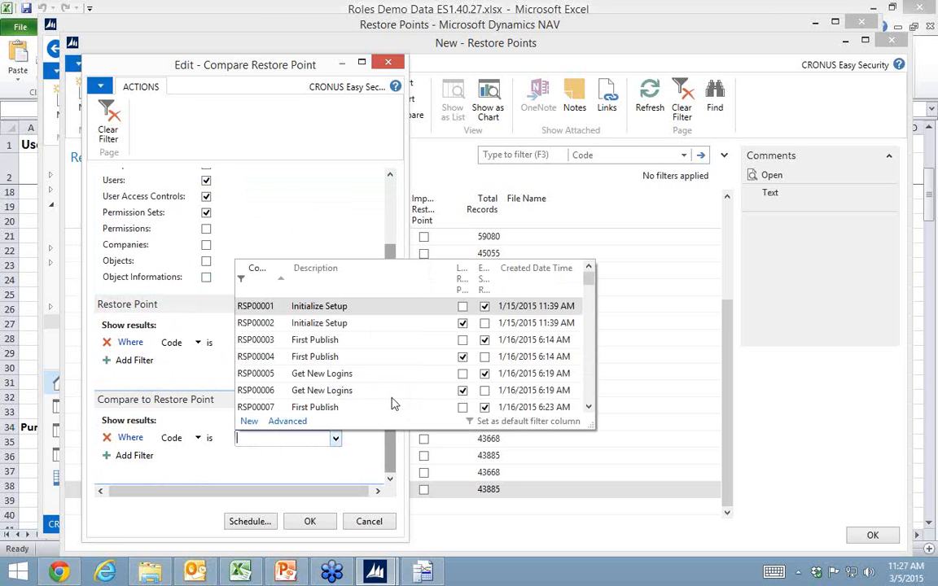
pyautogui.scroll(-7, 391, 402)
pyautogui.click(258, 376)
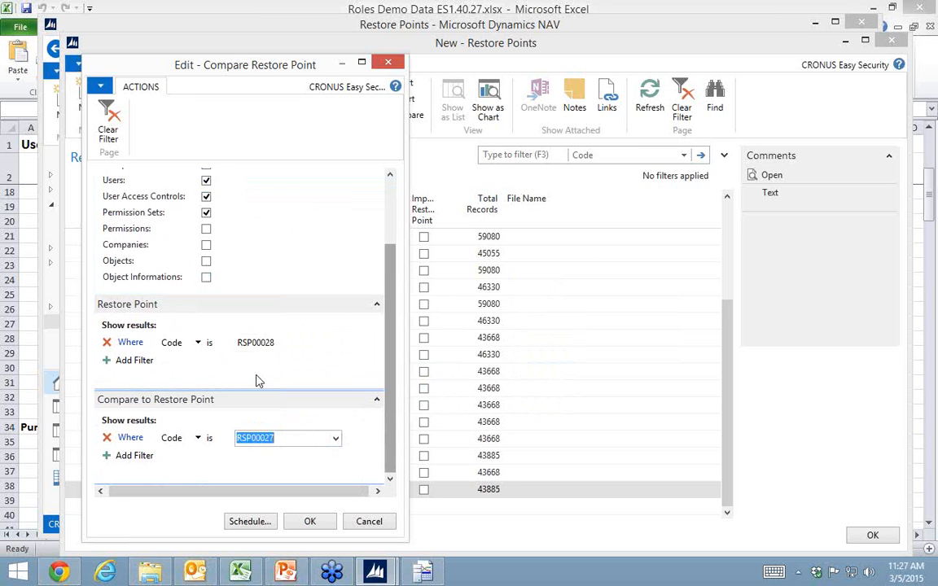
pyautogui.click(310, 523)
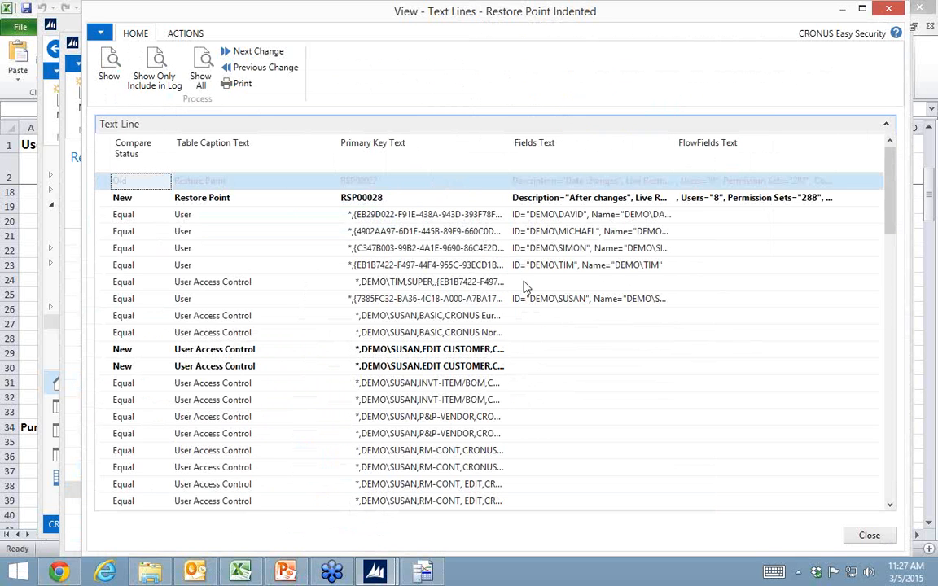
# Step: Widen the primary key column, examine every change in the restore point comparison, and return to the main restore points list
pyautogui.moveTo(544, 160); pyautogui.dragTo(617, 160)
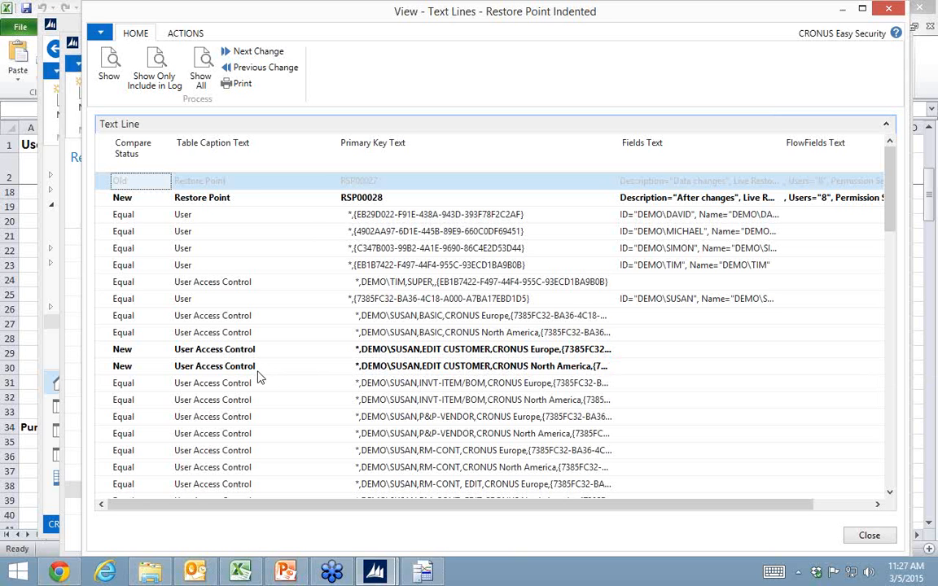
pyautogui.click(254, 51)
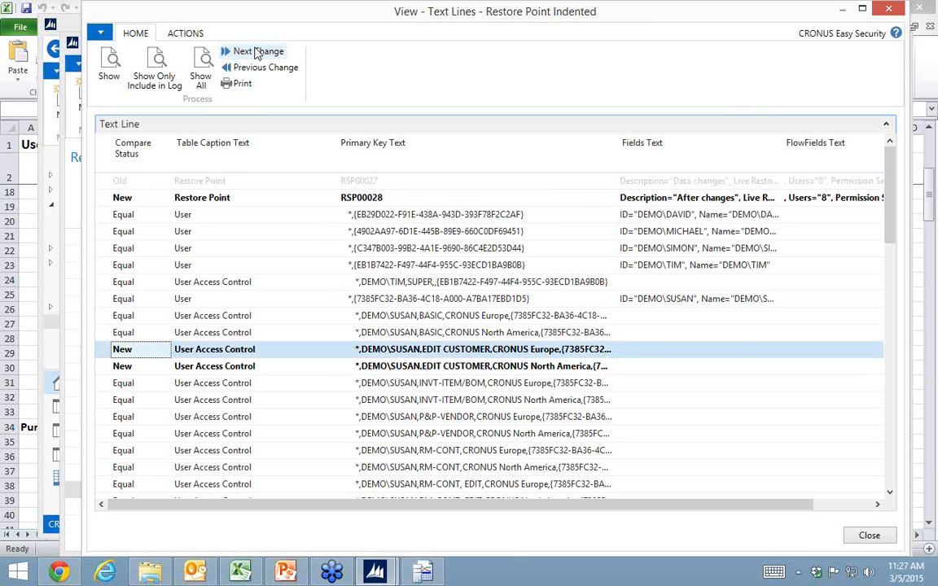
pyautogui.click(257, 52)
pyautogui.click(257, 52)
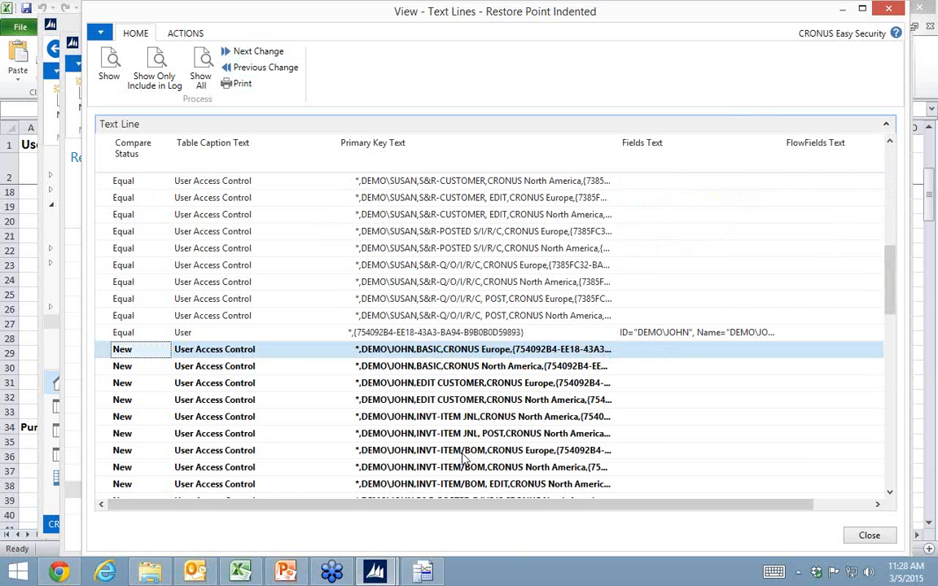
pyautogui.click(259, 52)
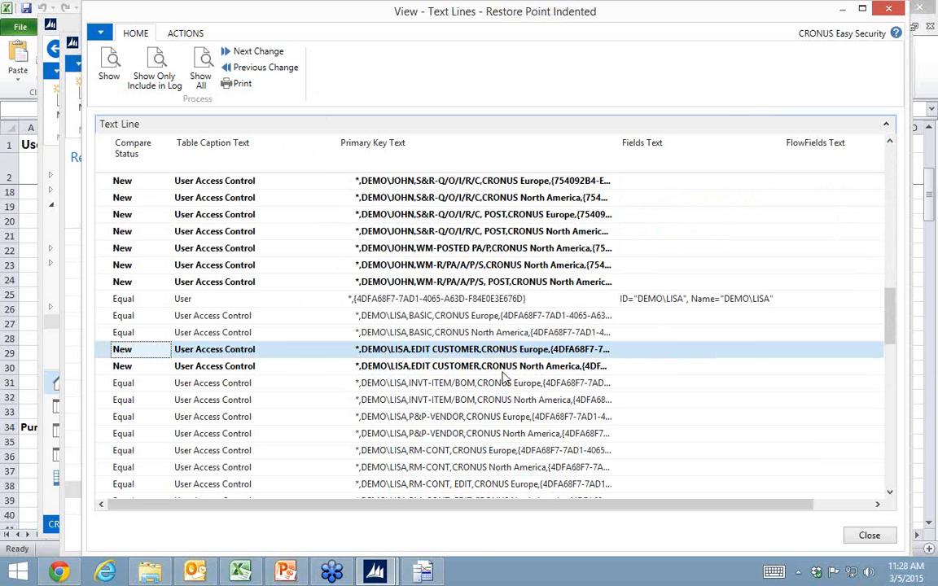
pyautogui.click(253, 52)
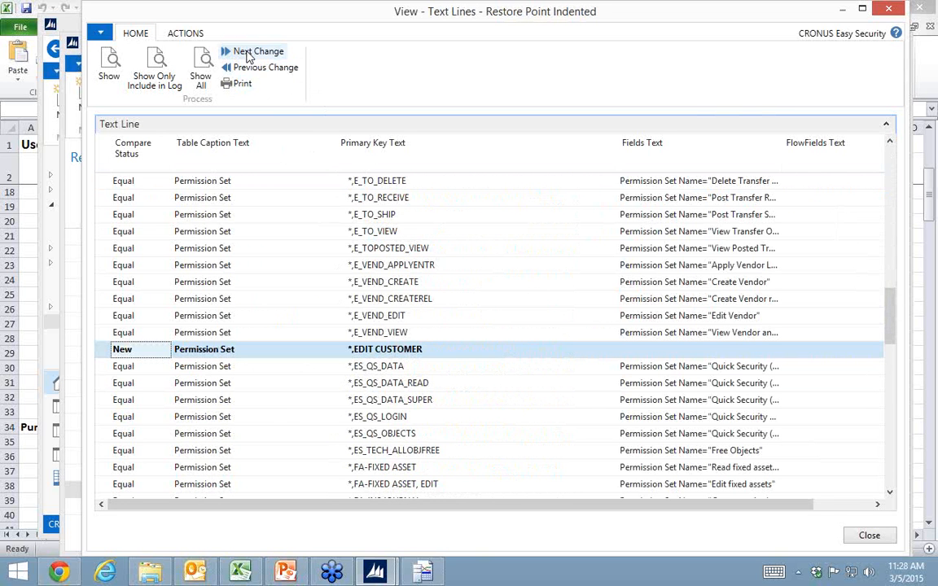
pyautogui.click(250, 54)
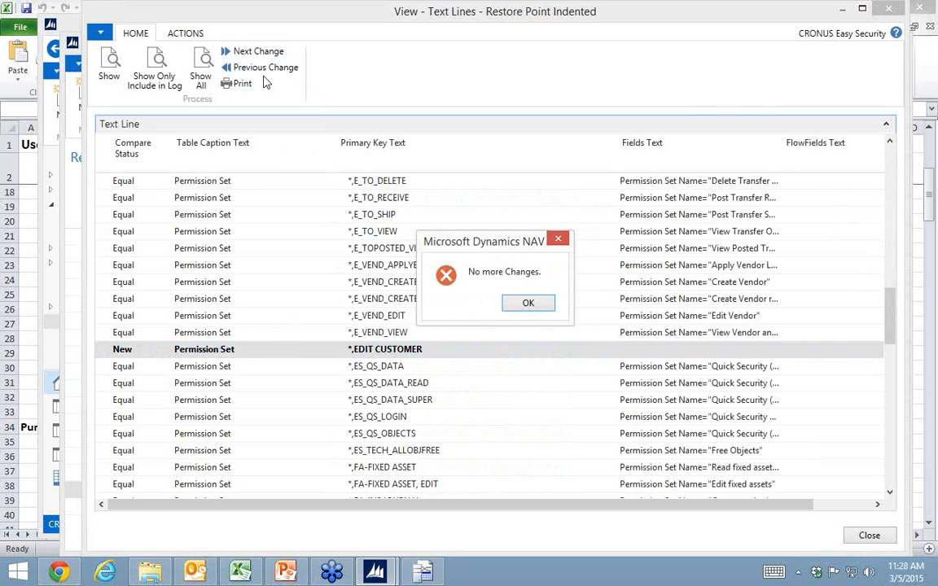
pyautogui.click(529, 307)
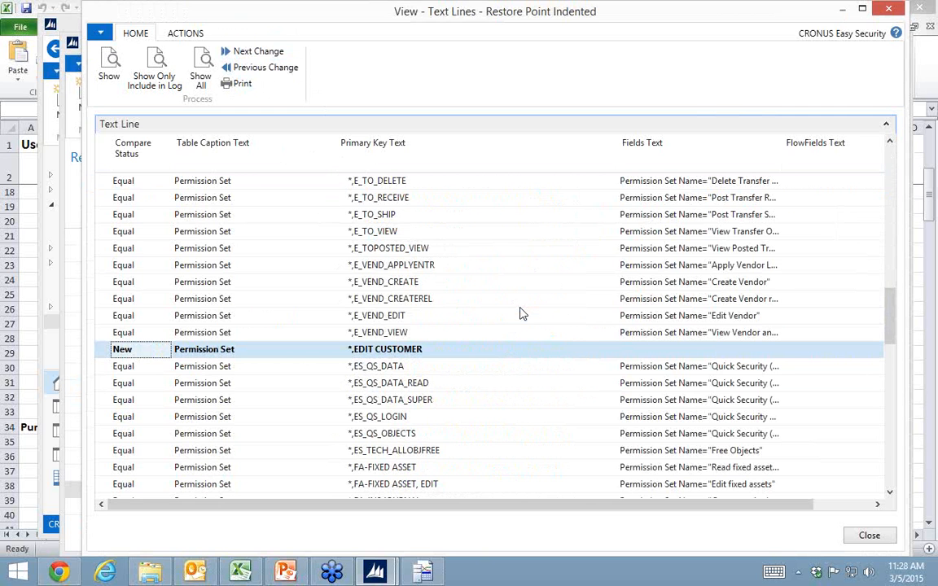
pyautogui.press('Escape')
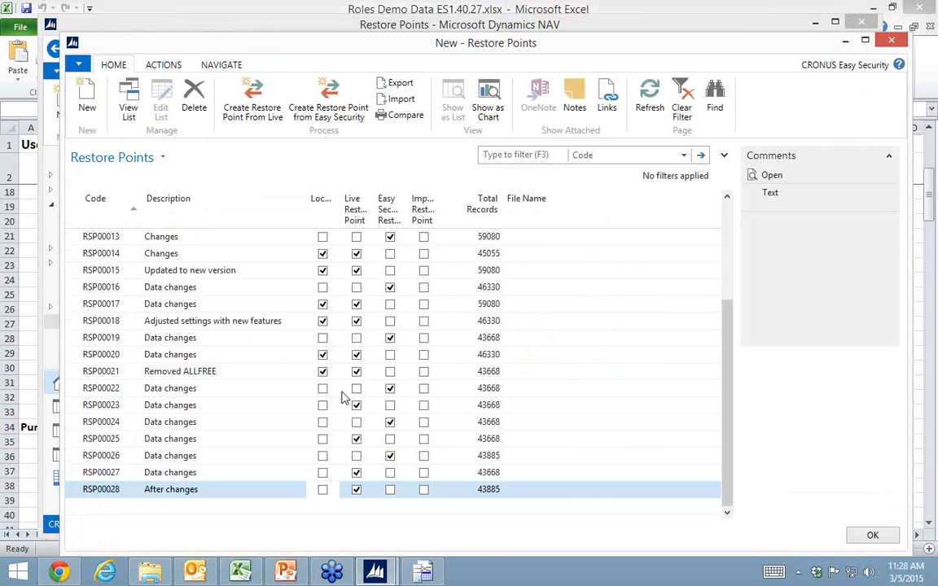
pyautogui.press('Escape')
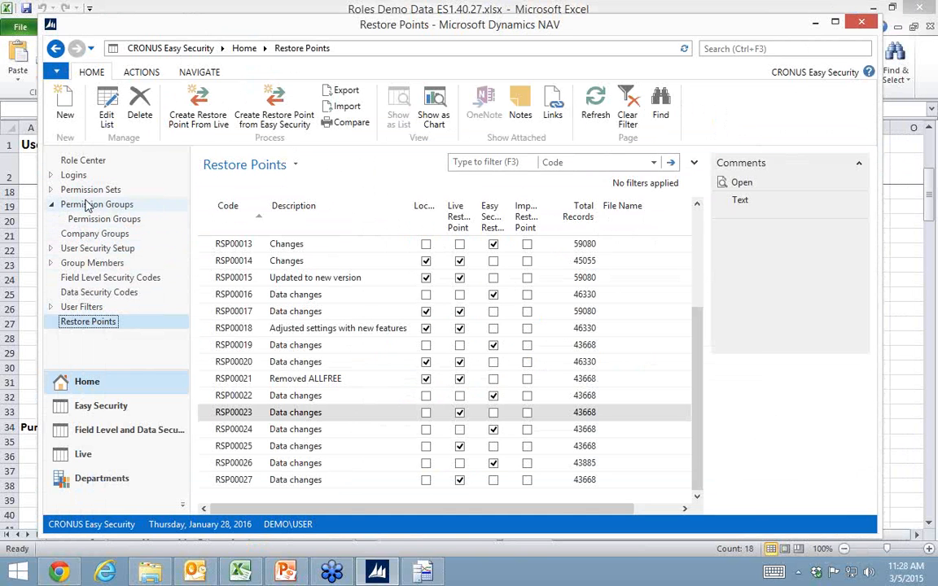
# Step: Open the Users list of Easy Security Light in the Departments area
pyautogui.click(73, 461)
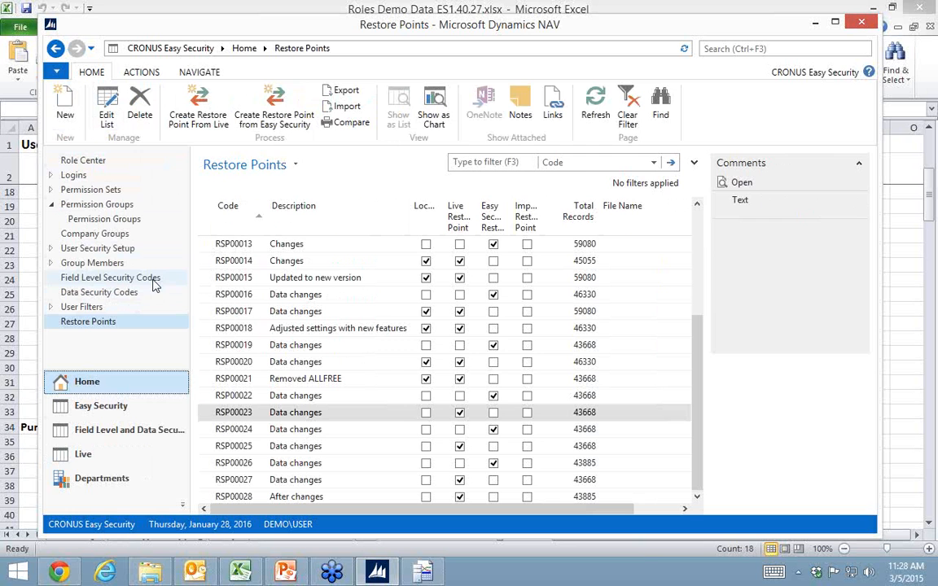
pyautogui.click(113, 482)
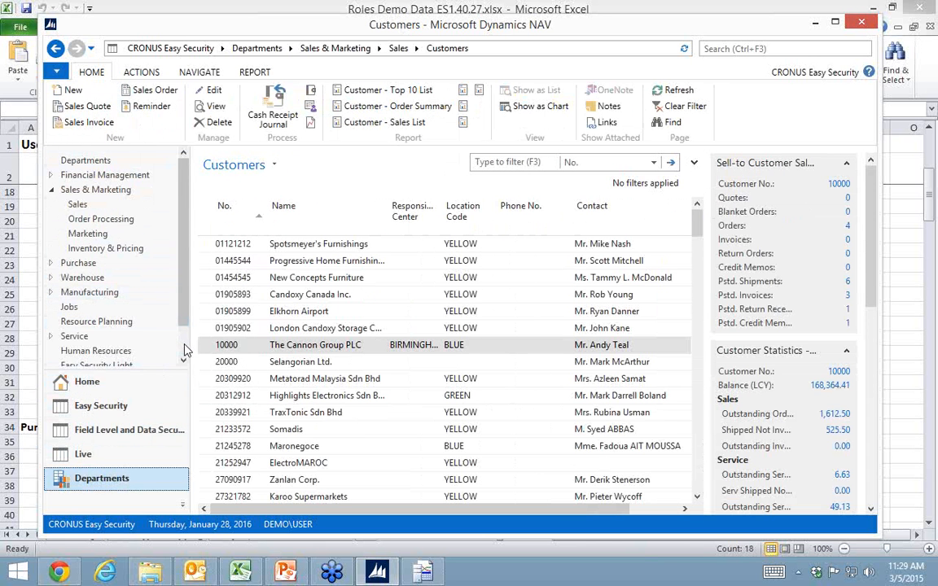
pyautogui.scroll(-2, 184, 350)
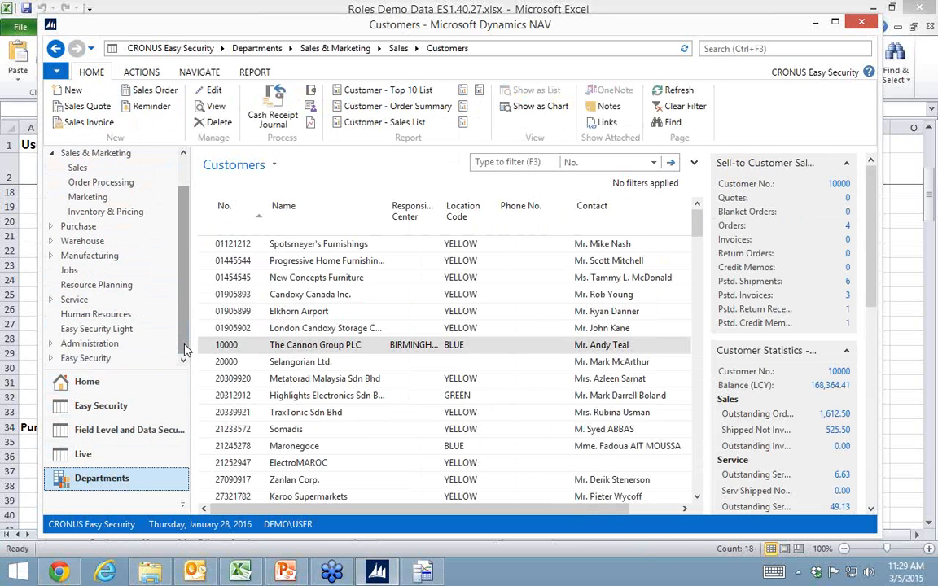
pyautogui.click(74, 330)
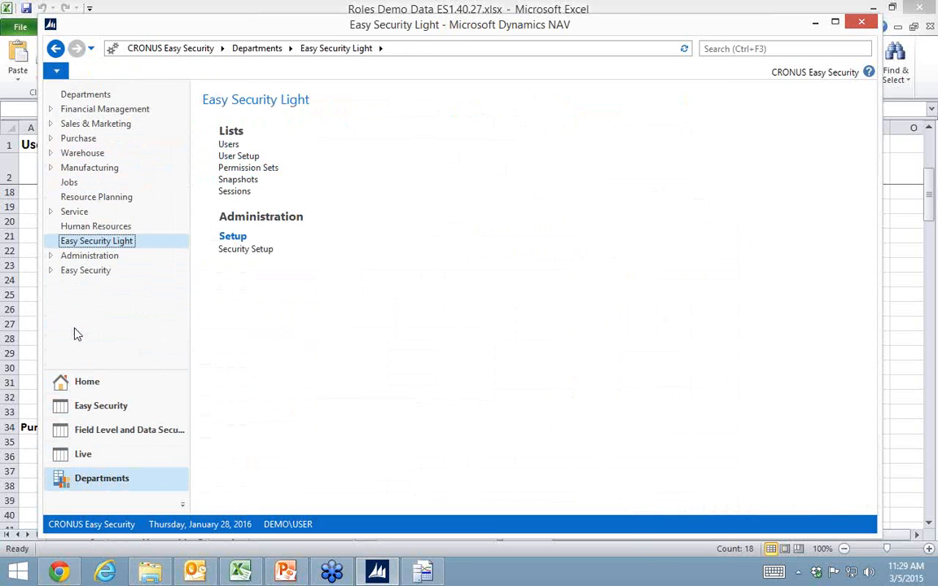
pyautogui.click(230, 146)
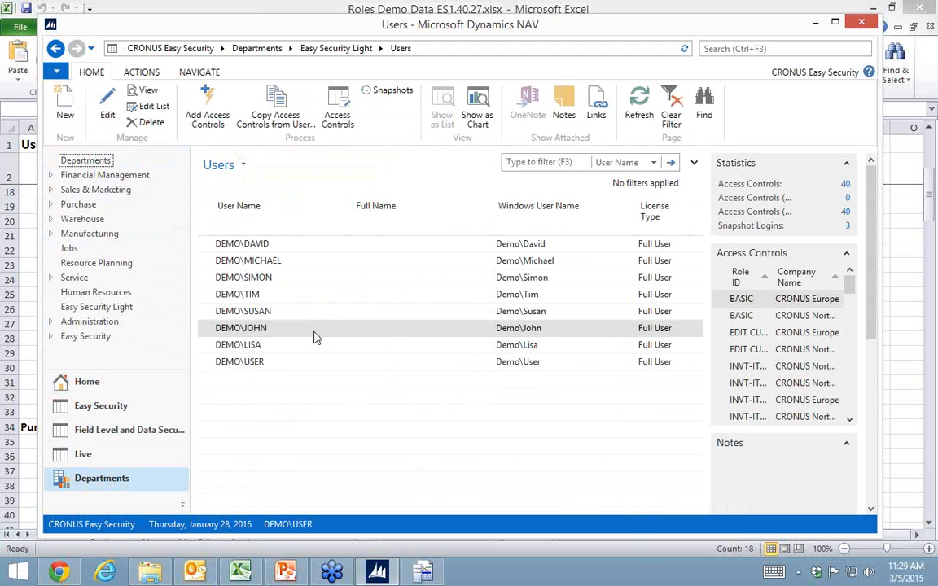
# Step: Copy the access controls of the sixth listed user to the third listed user
pyautogui.click(249, 279)
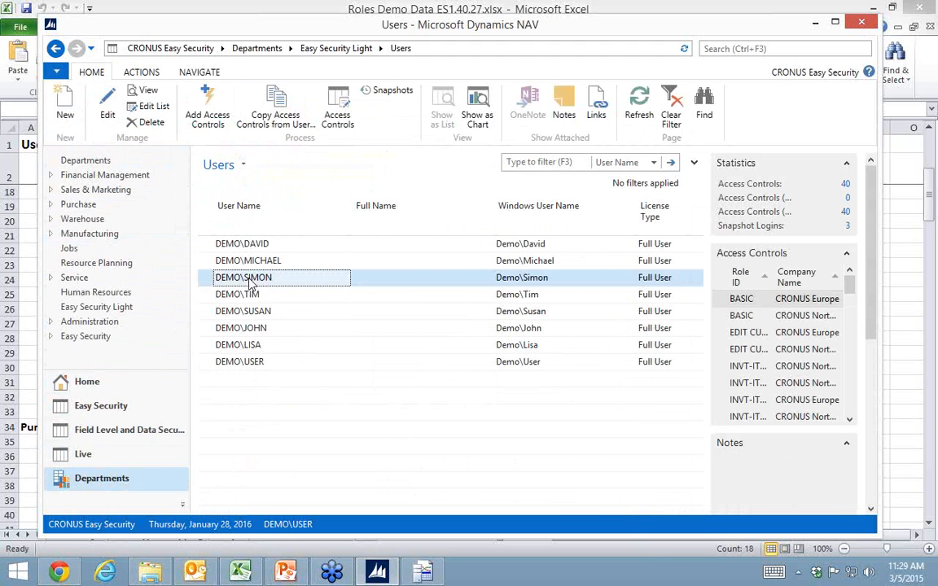
pyautogui.click(279, 111)
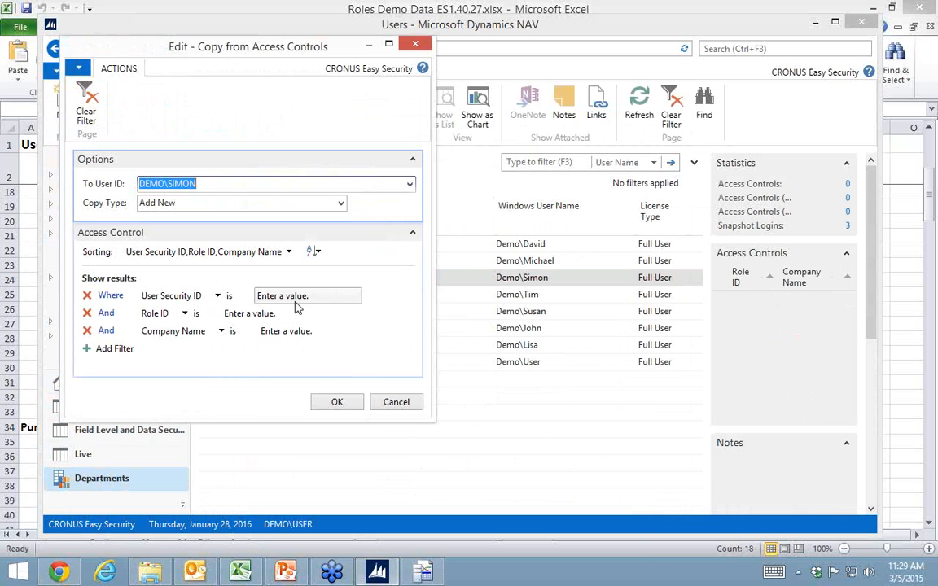
pyautogui.click(304, 297)
pyautogui.click(355, 298)
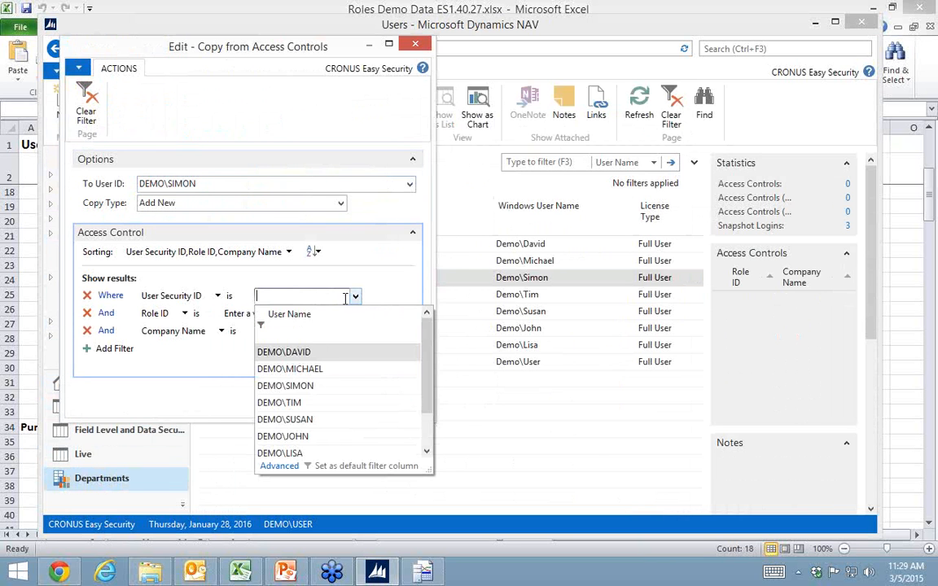
pyautogui.click(291, 439)
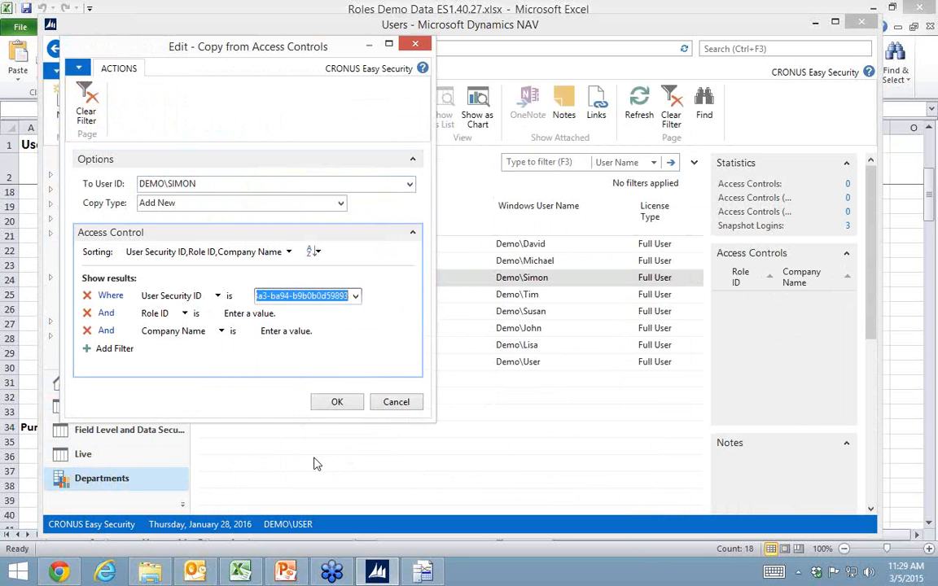
pyautogui.click(337, 403)
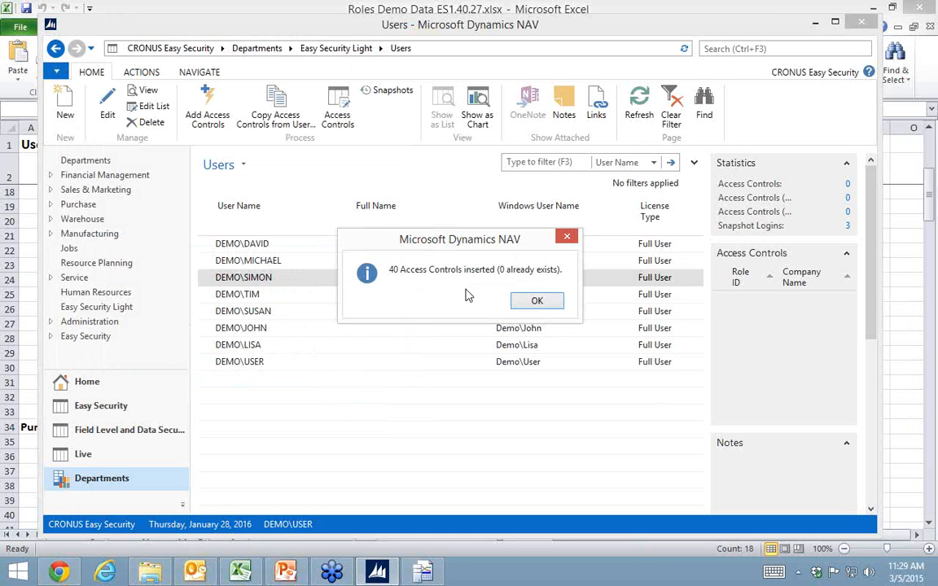
pyautogui.click(537, 301)
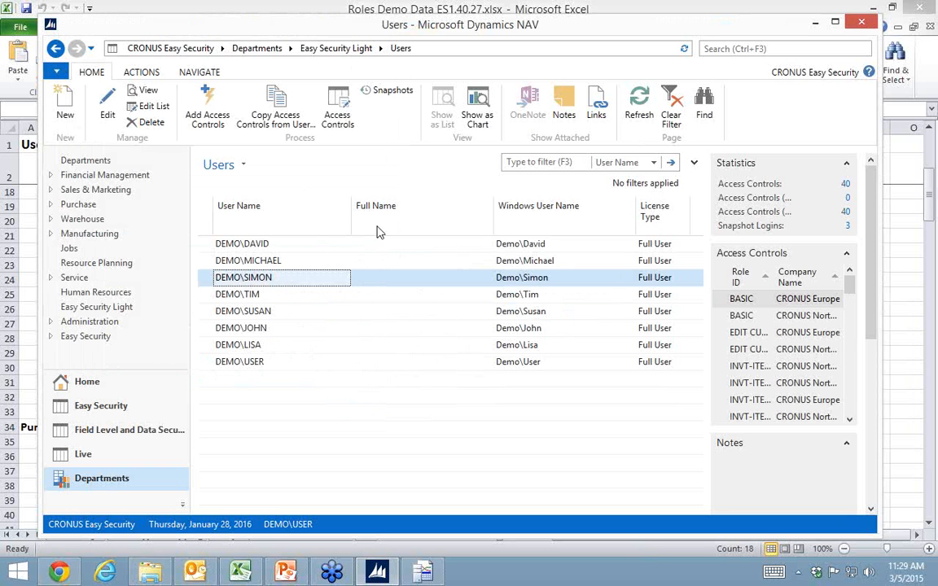
# Step: Add the permission sets from BASIC through the first DOC-APP-U entry to the third listed user for companies CRONUS Europe and CRONUS North America
pyautogui.click(209, 120)
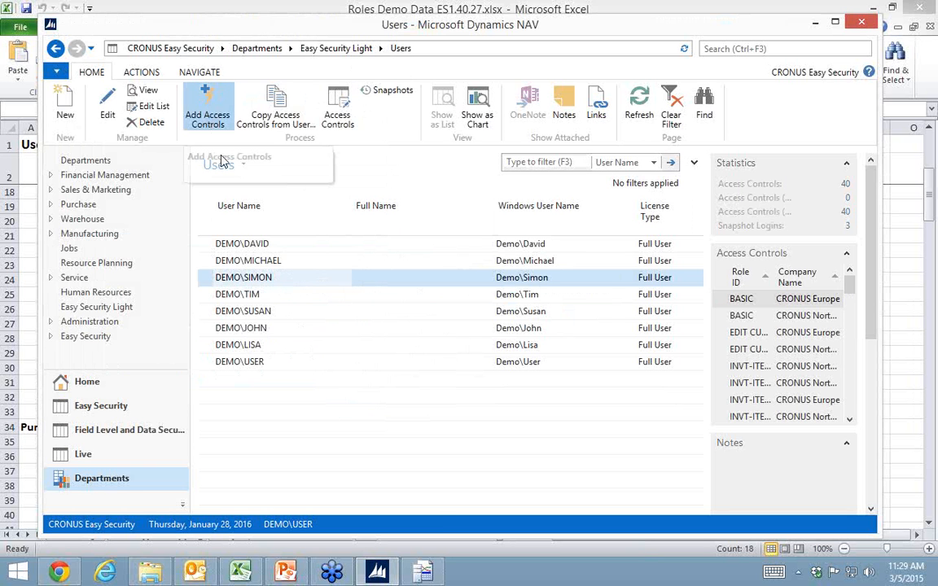
pyautogui.moveTo(96, 254); pyautogui.dragTo(96, 342)
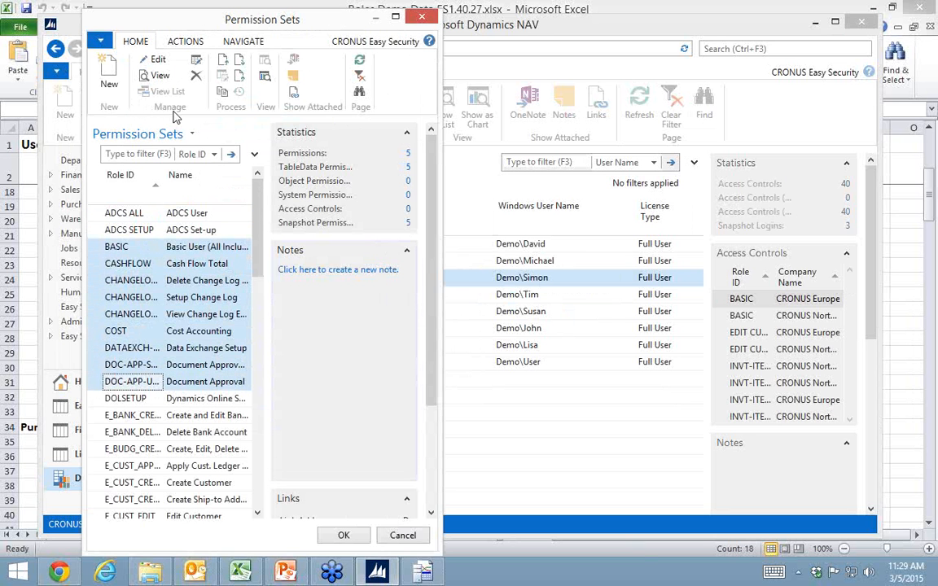
pyautogui.click(343, 538)
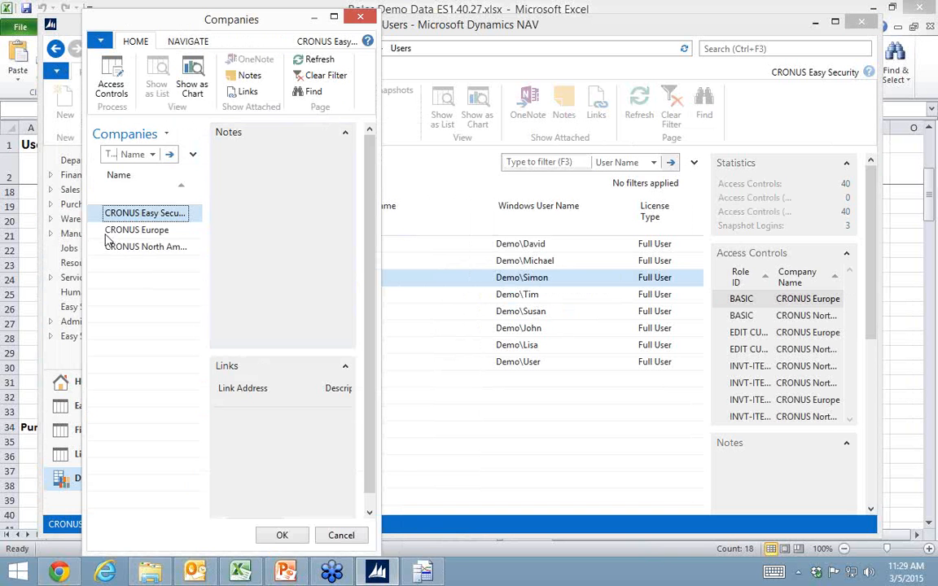
pyautogui.moveTo(92, 233); pyautogui.dragTo(92, 246)
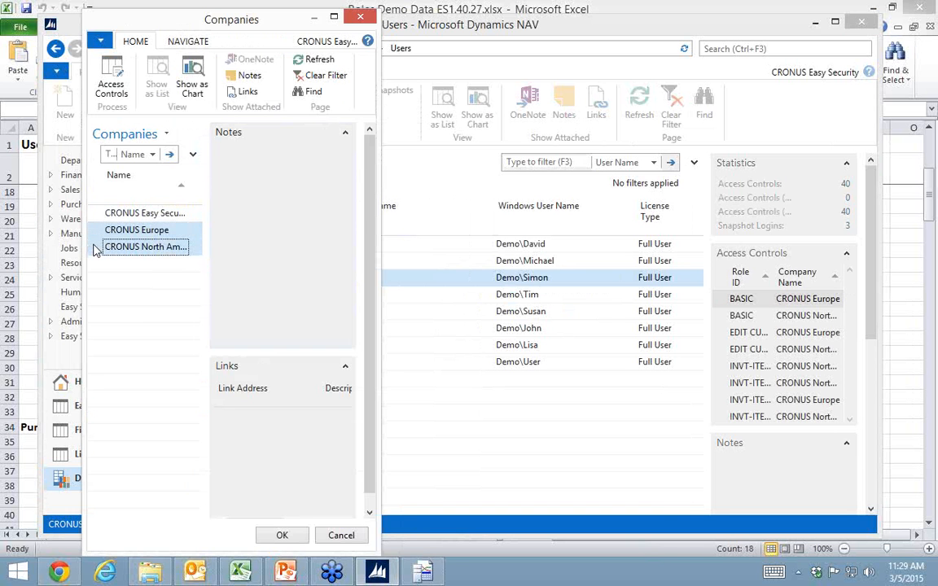
pyautogui.click(289, 535)
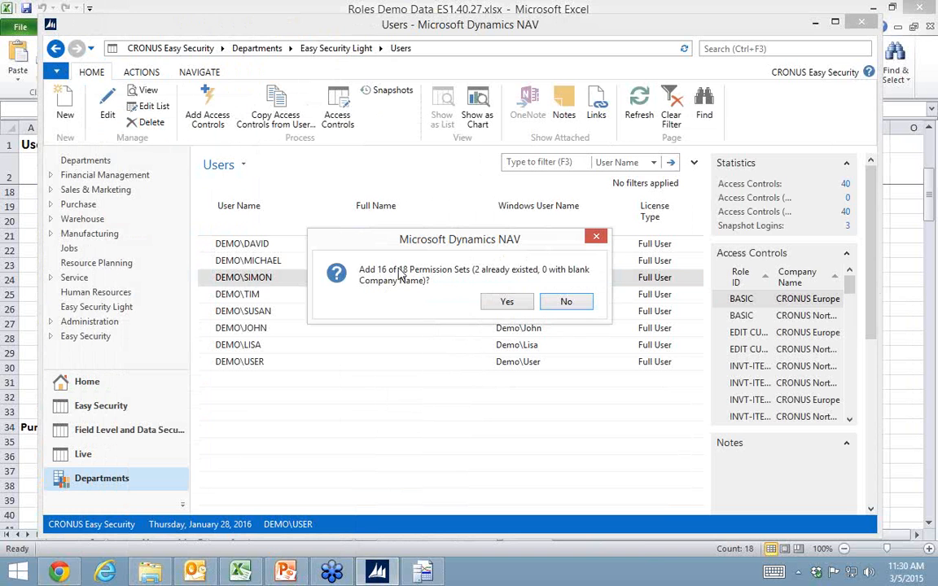
pyautogui.click(505, 302)
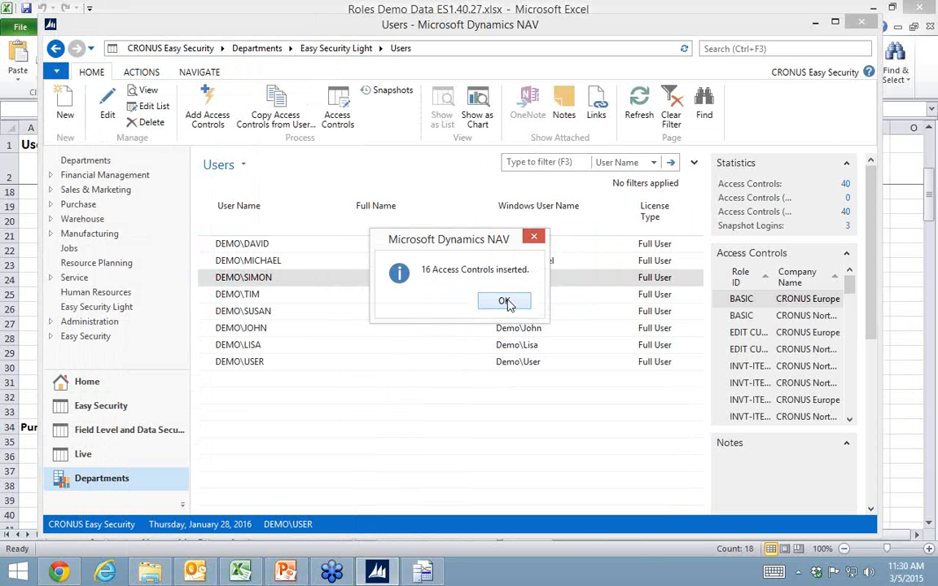
pyautogui.click(504, 302)
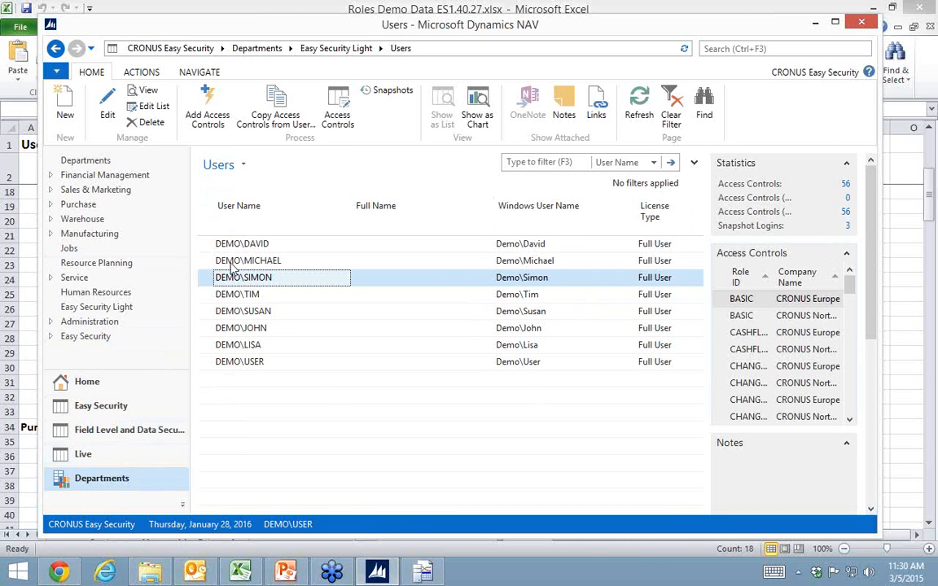
# Step: Open the card of the S&R-CUSTOMER, EDIT permission set from the Permission Sets list of Easy Security Light
pyautogui.click(92, 308)
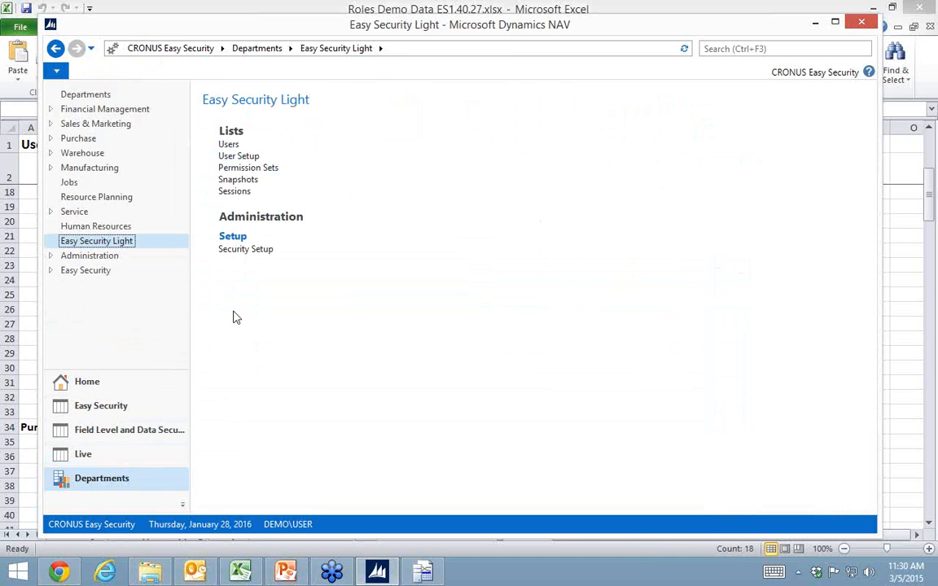
pyautogui.click(234, 169)
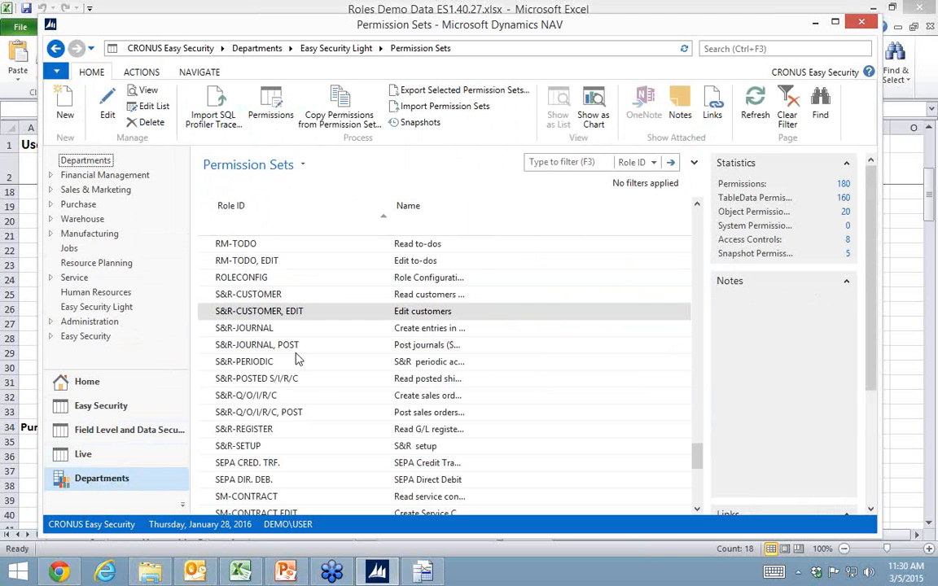
pyautogui.click(206, 315)
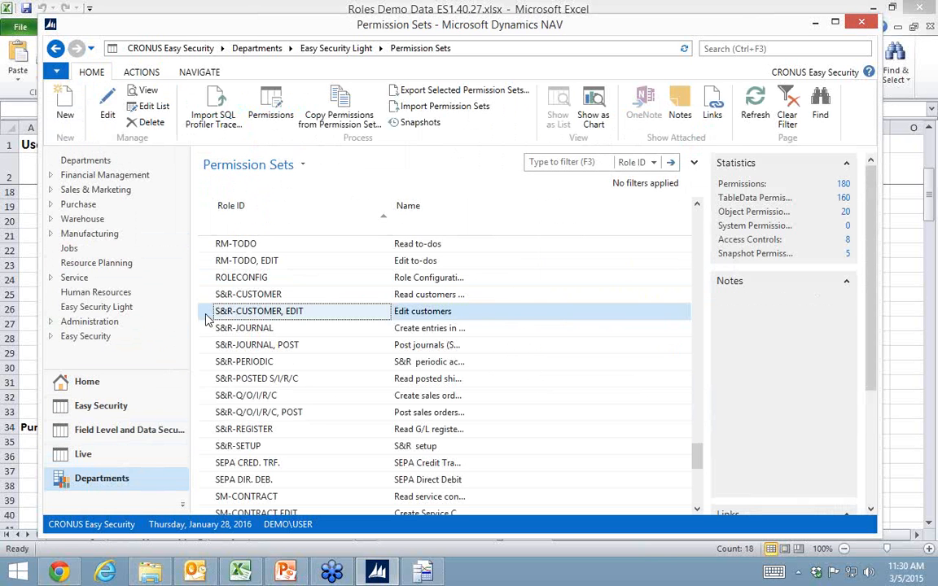
pyautogui.doubleClick(207, 316)
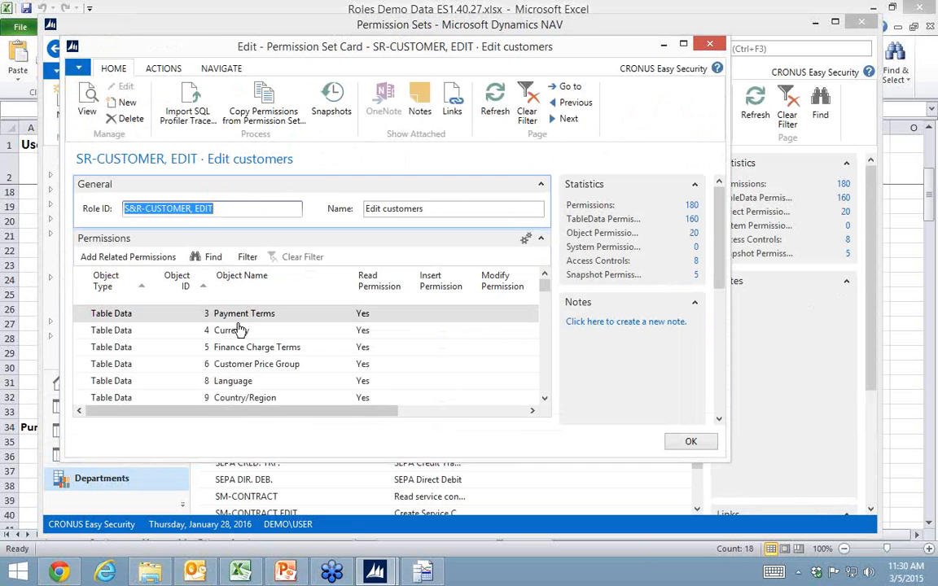
# Step: Run Add Related Permissions for the Customer table data, object 18, and close the permission set card
pyautogui.click(247, 381)
pyautogui.scroll(-4, 325, 393)
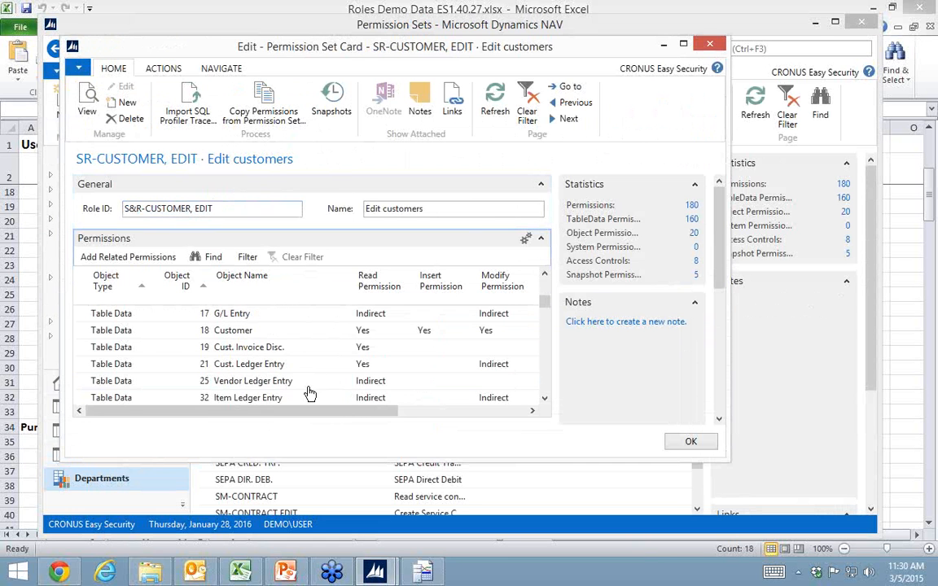
pyautogui.click(231, 330)
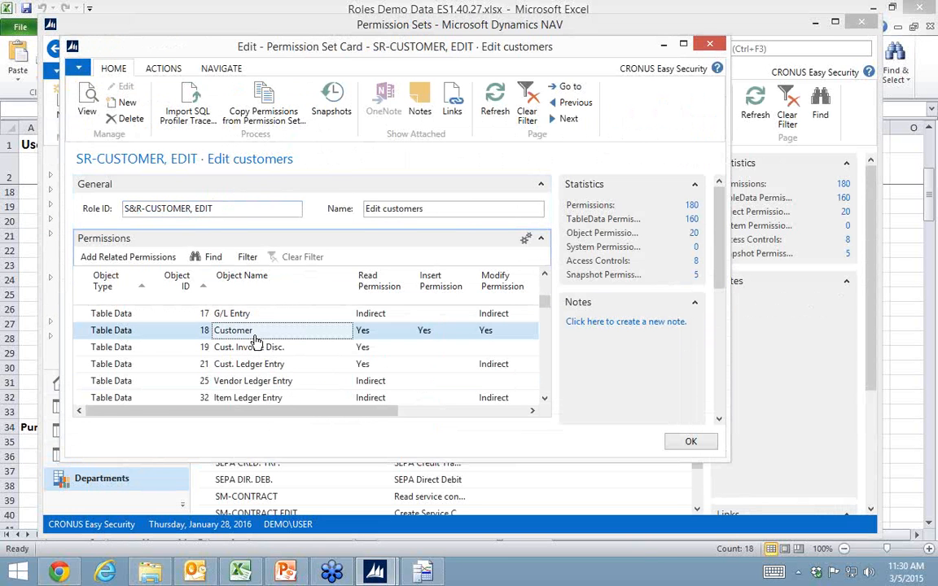
pyautogui.click(119, 258)
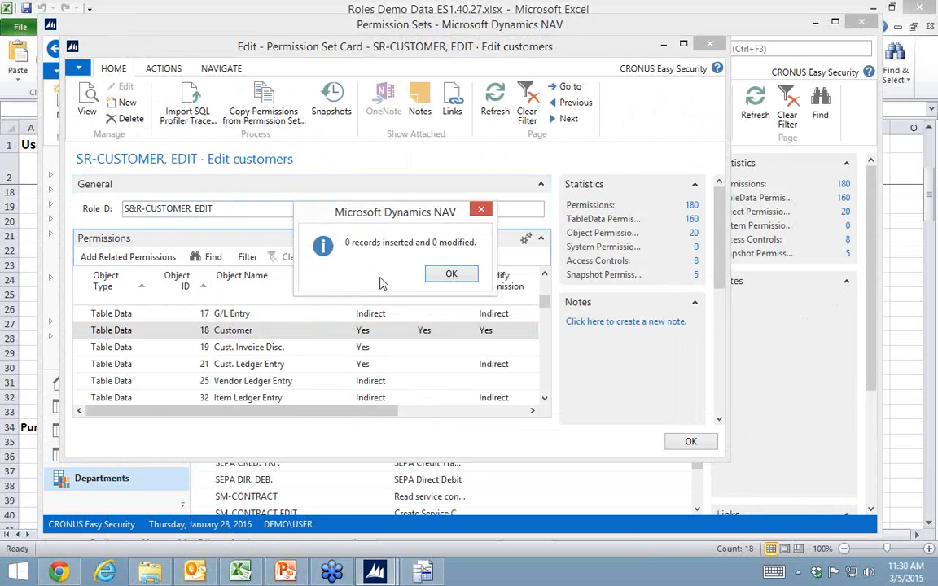
pyautogui.click(453, 274)
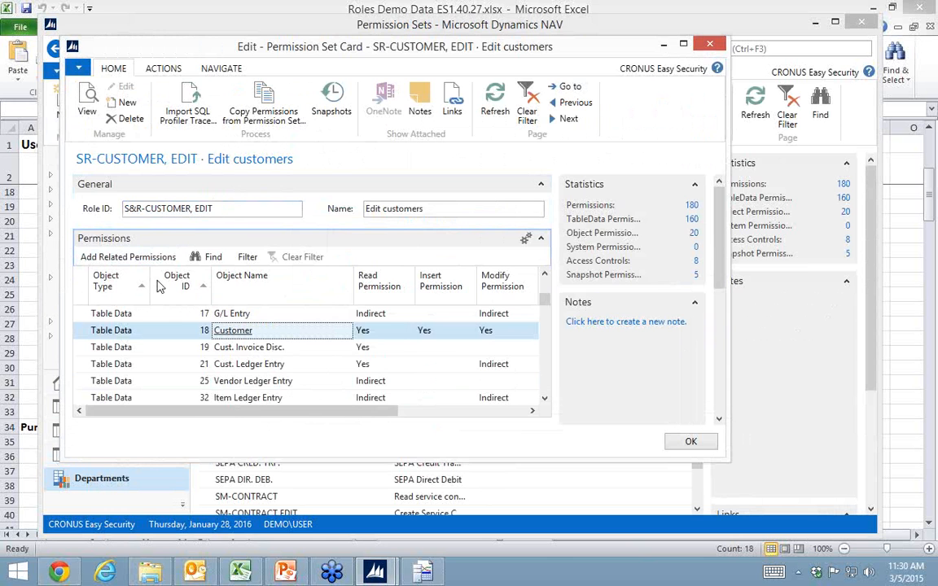
pyautogui.press('Escape')
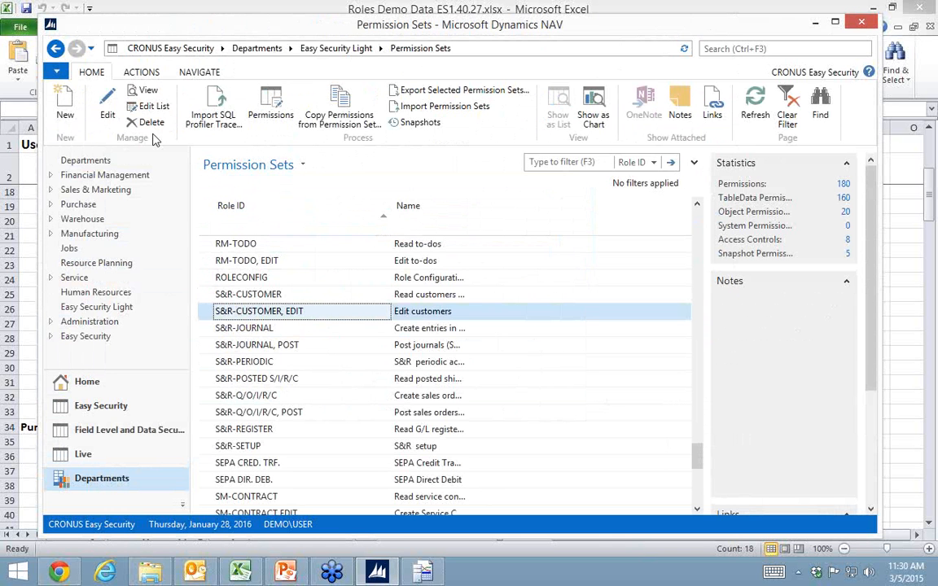
# Step: Create a new permission set with the role ID EDIT CUSTOMER ESL
pyautogui.click(65, 104)
pyautogui.write('edit customer esl')
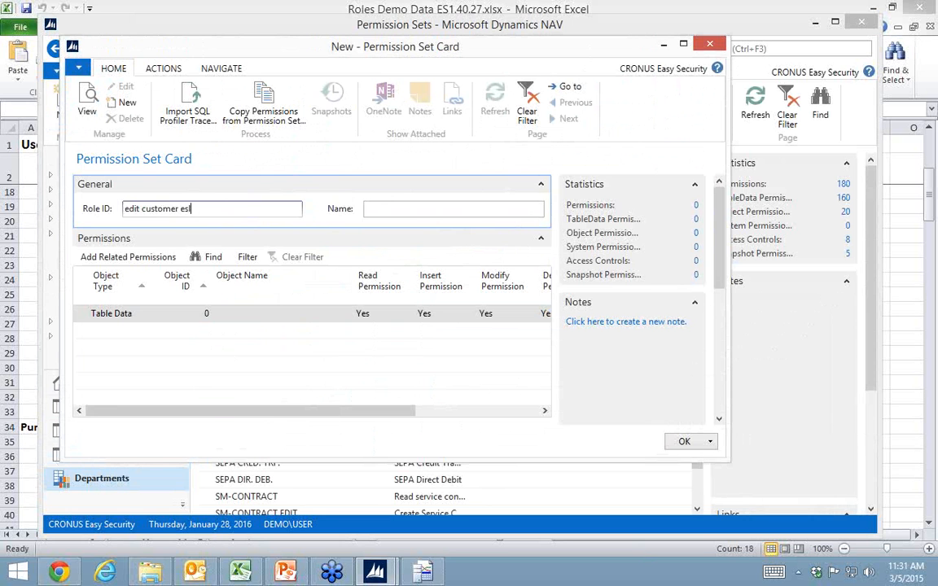
pyautogui.press('Tab')
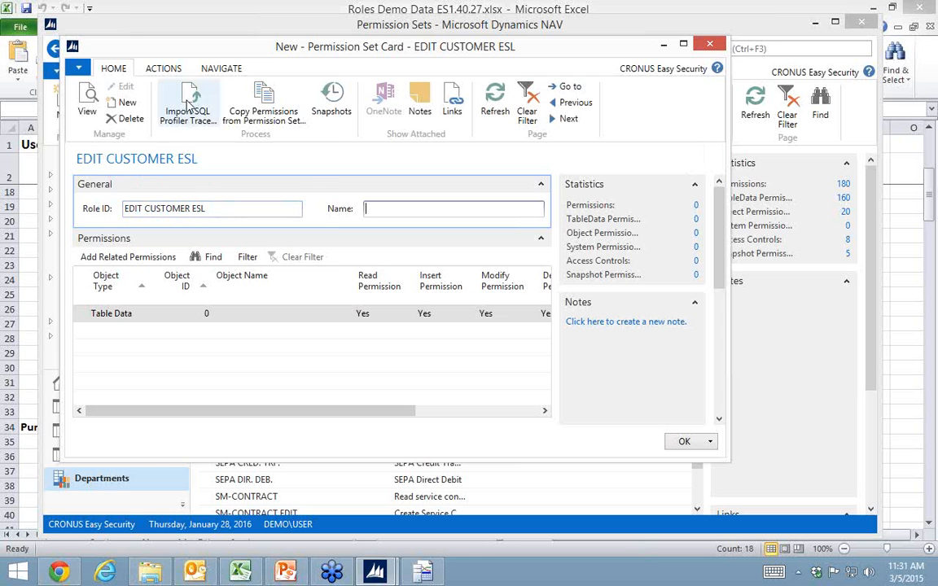
# Step: Import the SQL Profiler trace Edit Customer.xml into the new permission set with related permissions added, review the permissions and close the card
pyautogui.click(187, 104)
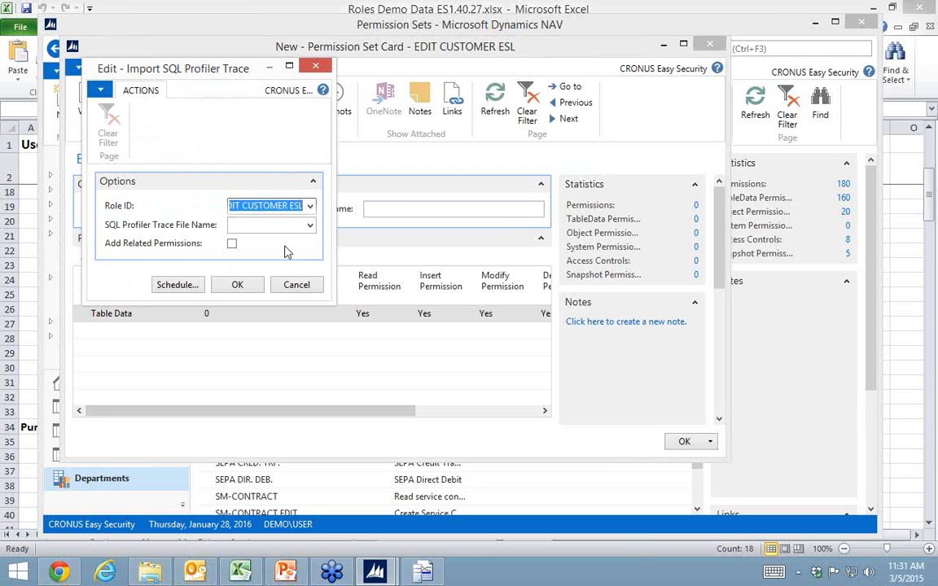
pyautogui.click(309, 226)
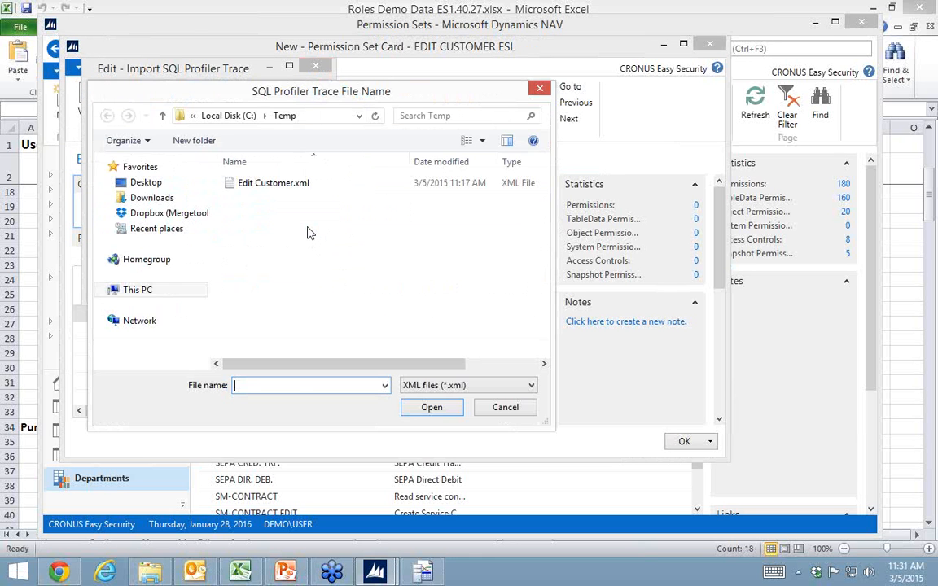
pyautogui.click(244, 182)
pyautogui.click(429, 407)
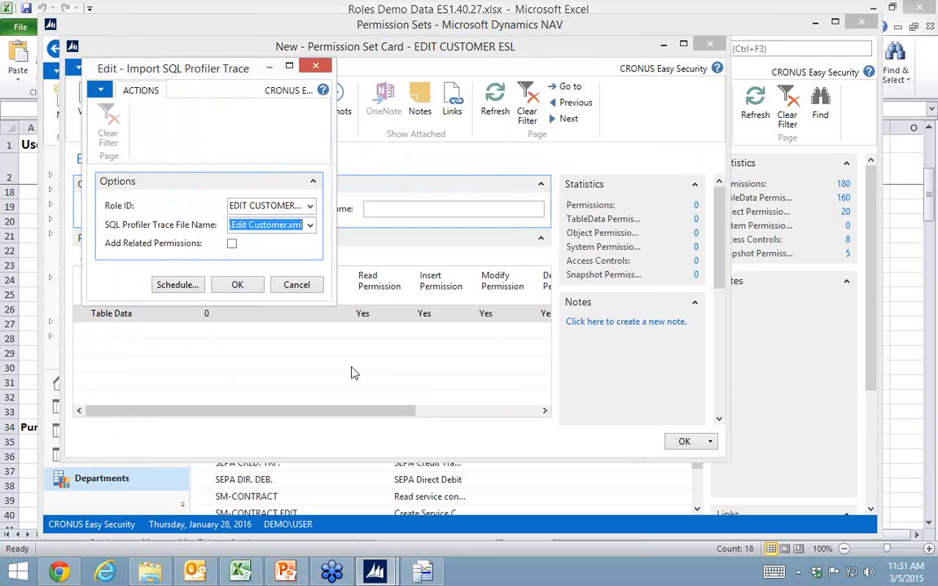
pyautogui.click(231, 244)
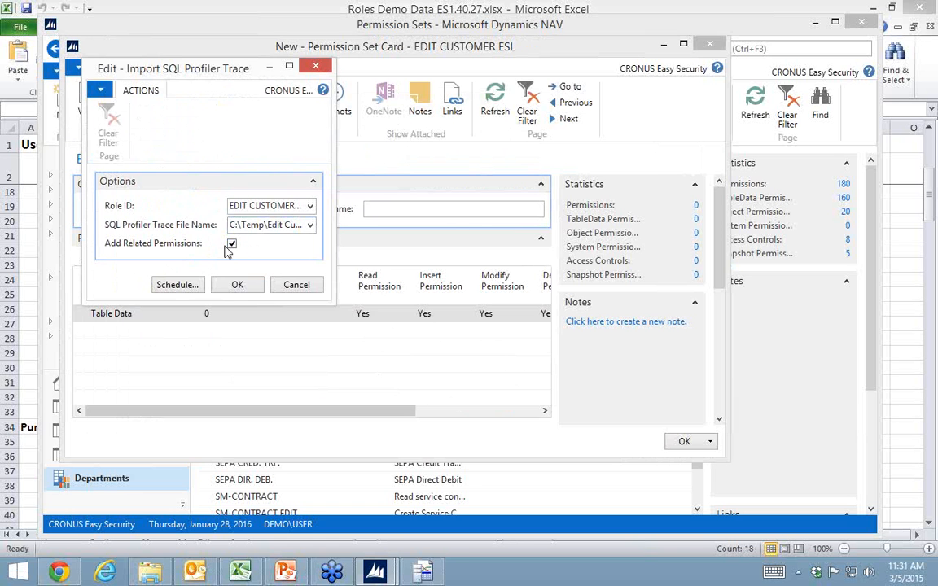
pyautogui.click(236, 285)
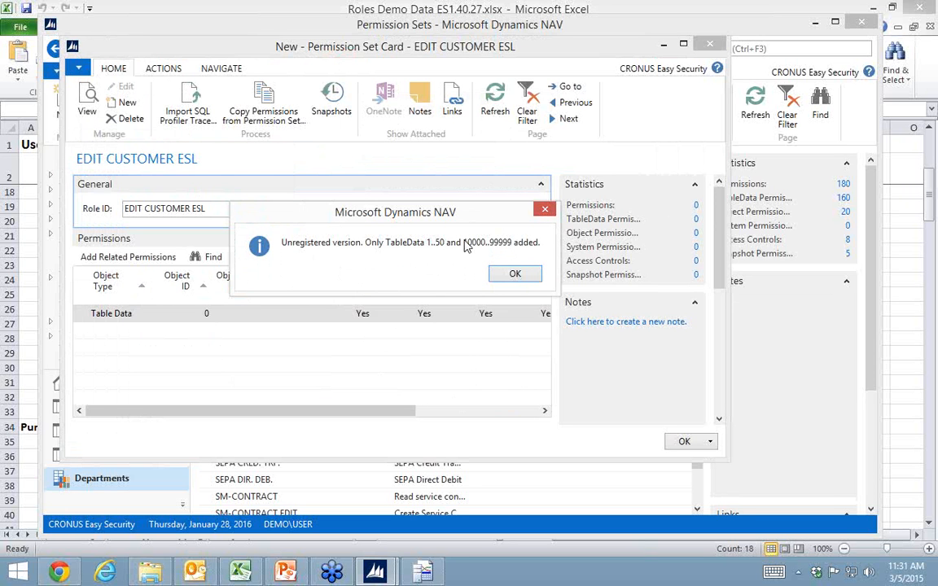
pyautogui.click(521, 279)
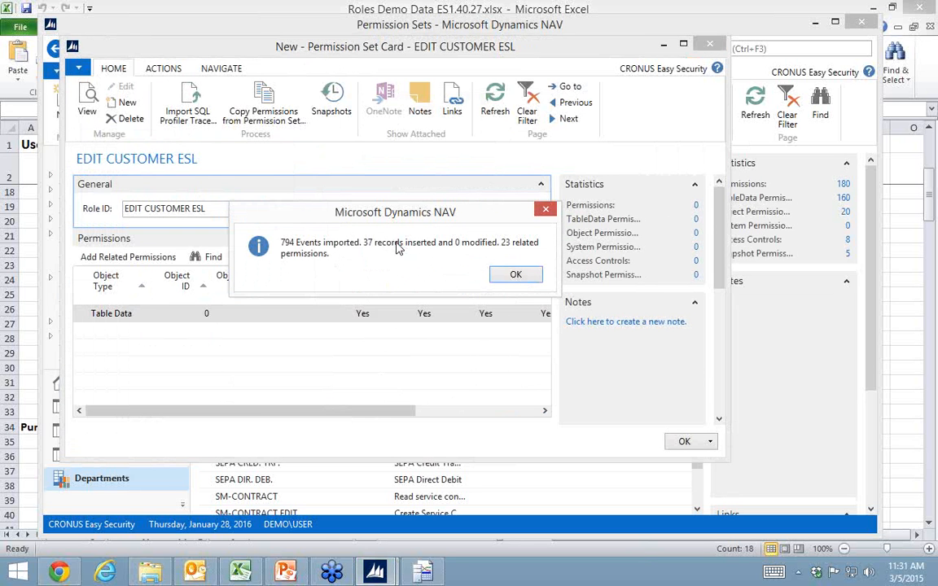
pyautogui.click(519, 277)
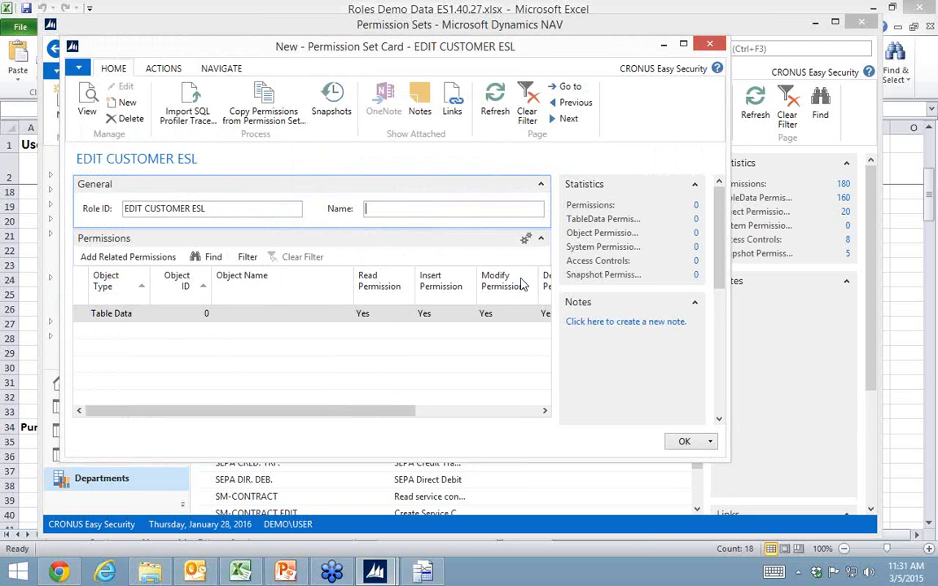
pyautogui.scroll(-2, 549, 378)
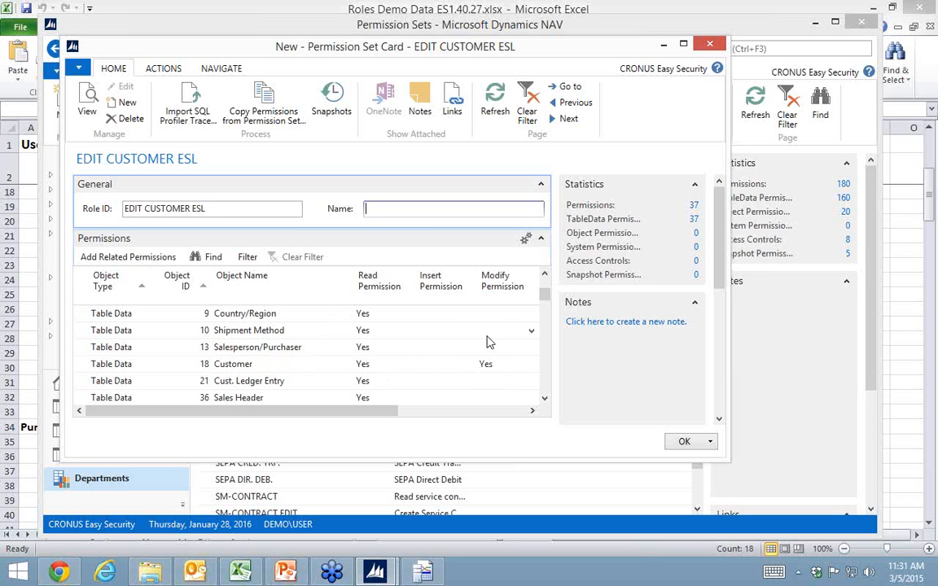
pyautogui.press('Escape')
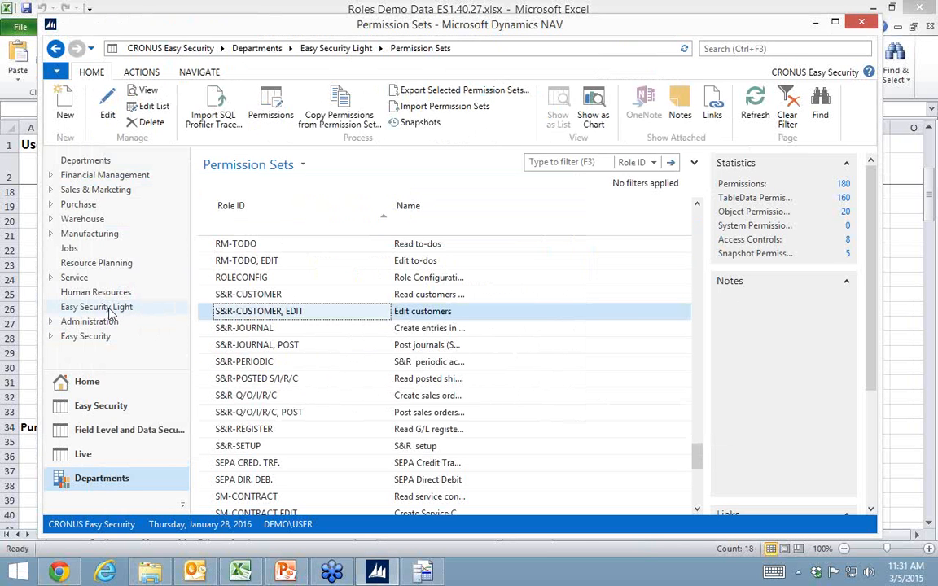
# Step: Go by way of Easy Security Light to the restore points in the Home area and collapse the Permission Groups node
pyautogui.click(96, 308)
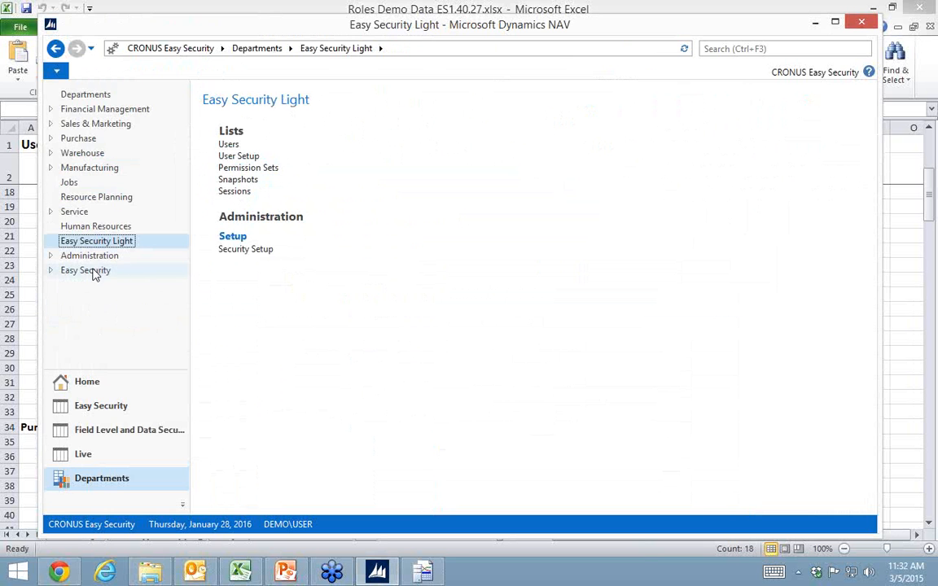
pyautogui.click(75, 382)
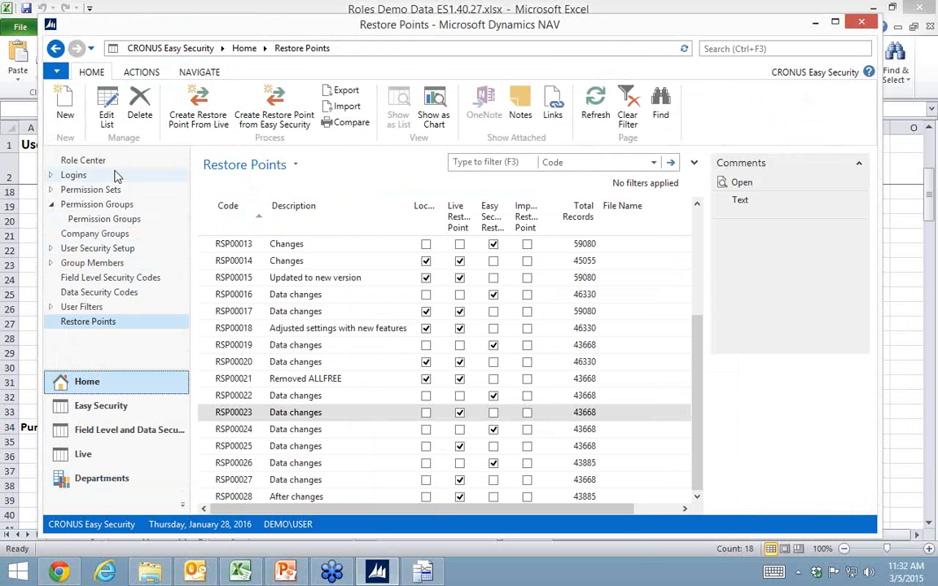
pyautogui.click(52, 207)
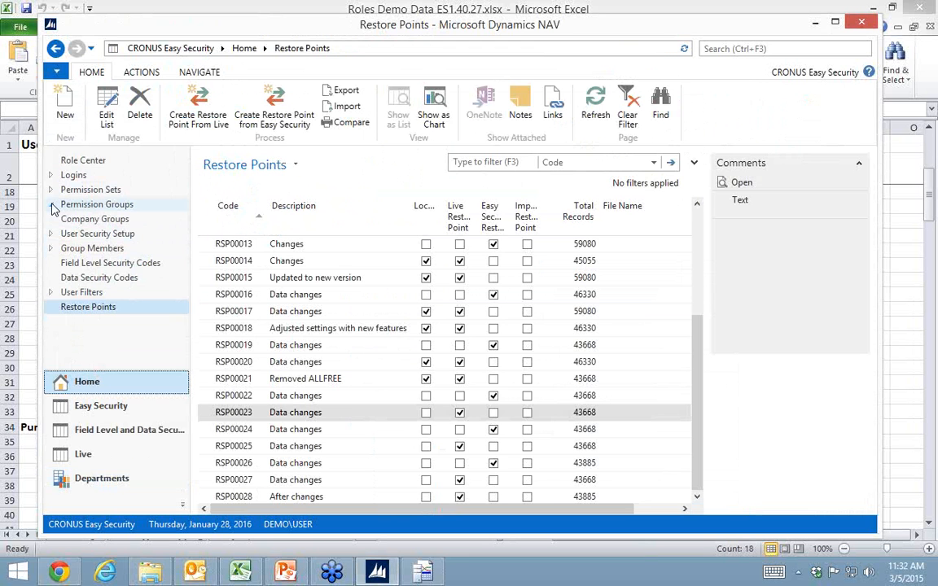
# Step: Open the Sales Orders list under Sales & Marketing, Order Processing, and select the released order of The Cannon Group PLC
pyautogui.click(100, 480)
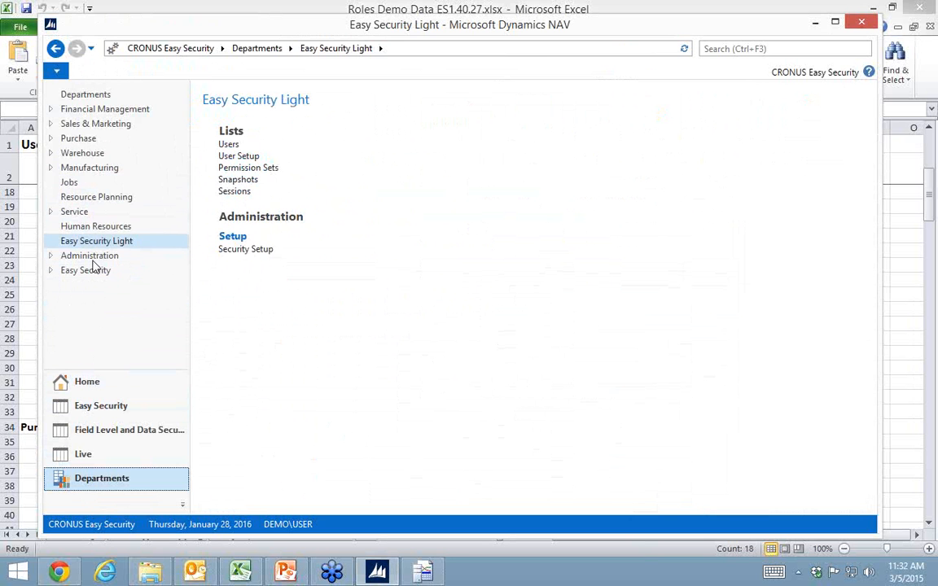
pyautogui.click(78, 124)
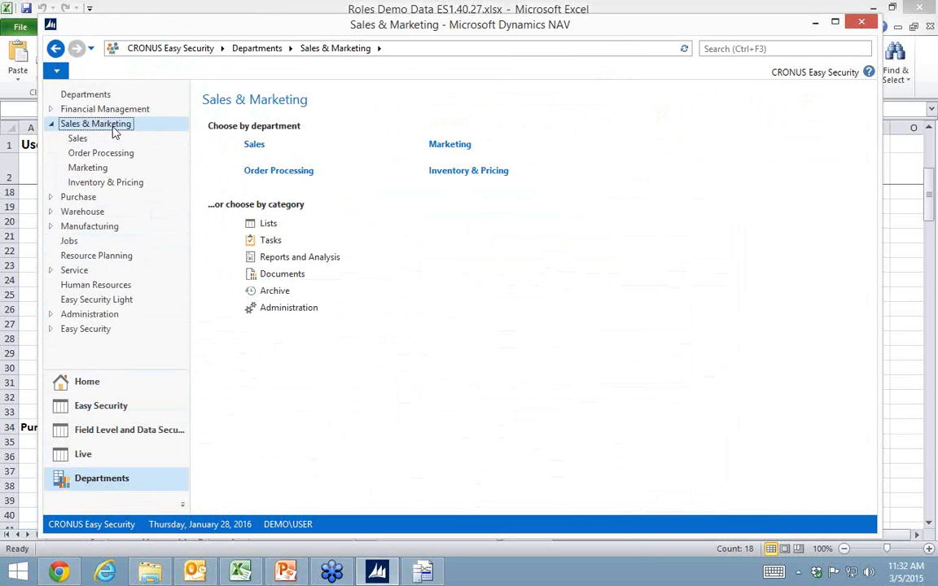
pyautogui.click(96, 155)
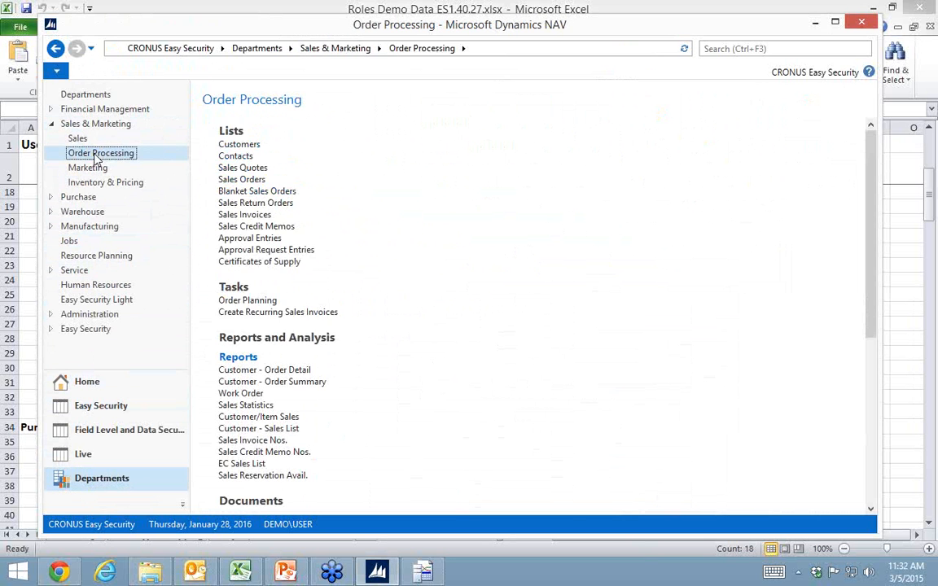
pyautogui.click(242, 180)
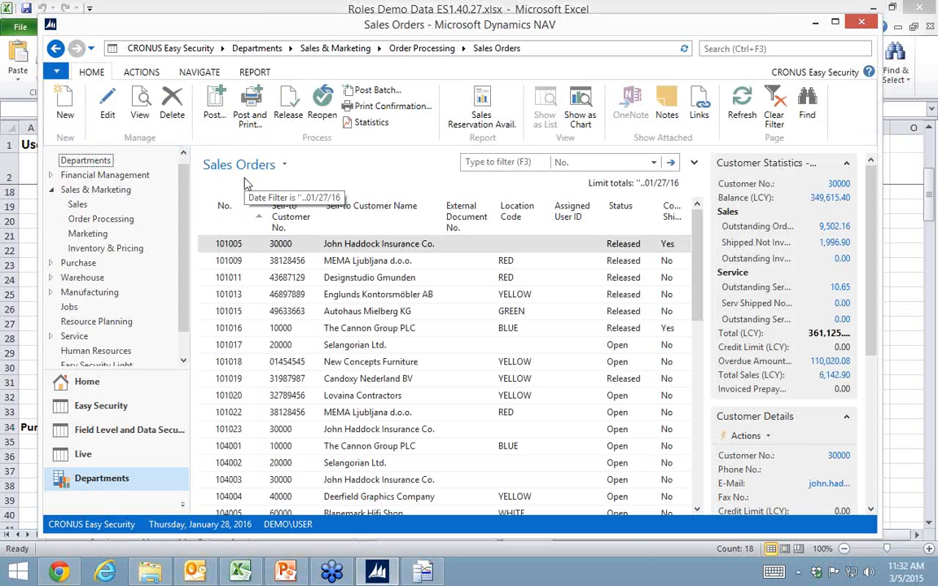
pyautogui.click(210, 329)
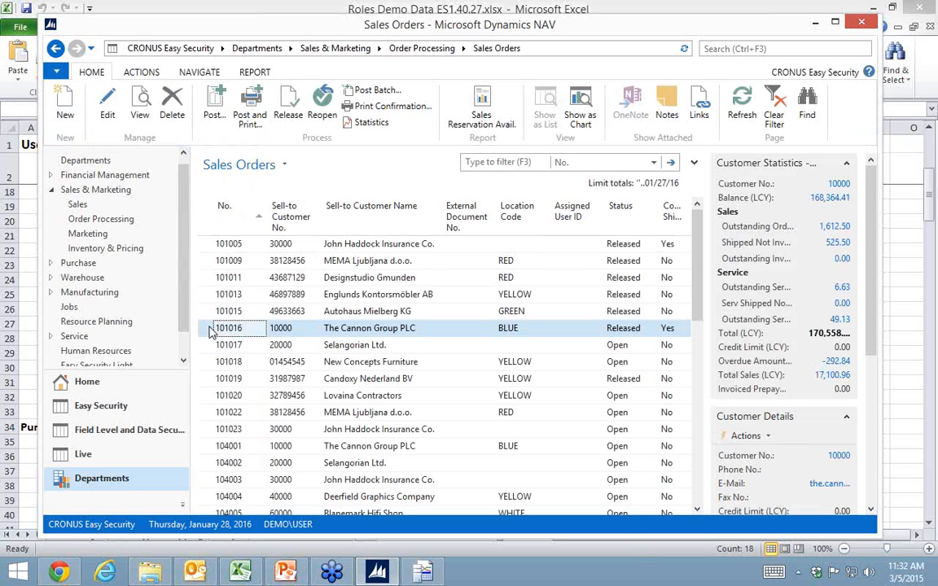
# Step: Open the released sales order of The Cannon Group PLC, check which fields can be edited, and close it
pyautogui.doubleClick(210, 329)
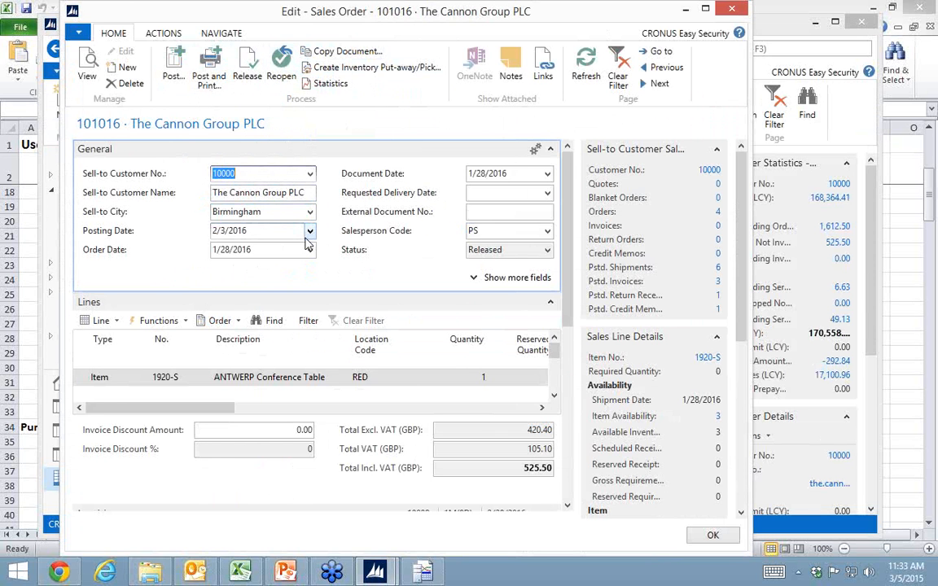
pyautogui.press('Escape')
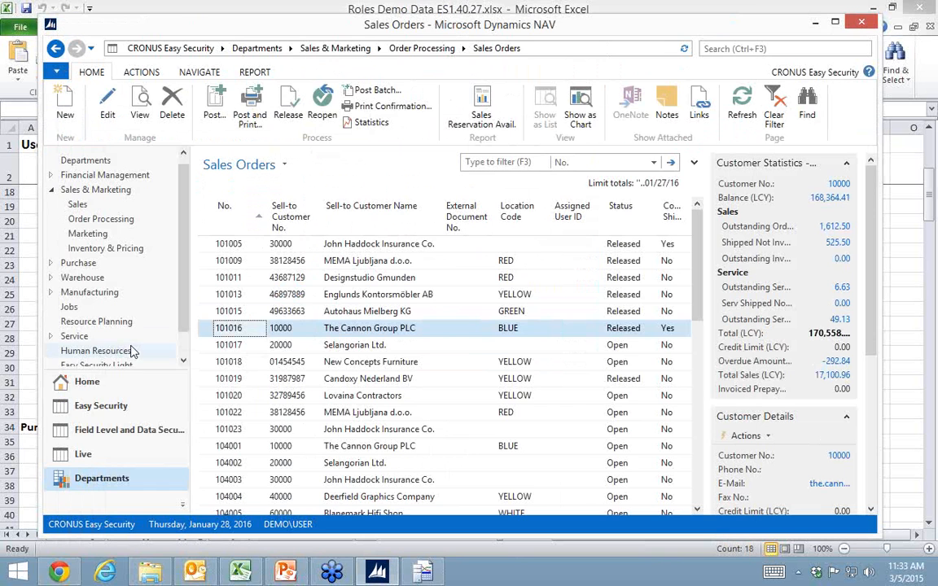
# Step: In User Security Setup, add a line without a user ID for source table 36 with field level security code READONLY
pyautogui.click(80, 384)
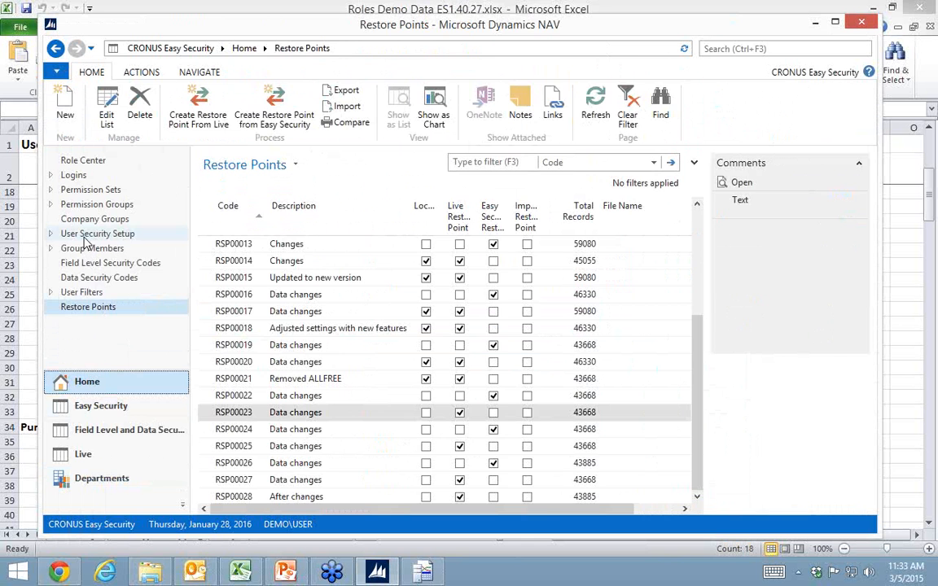
pyautogui.click(97, 233)
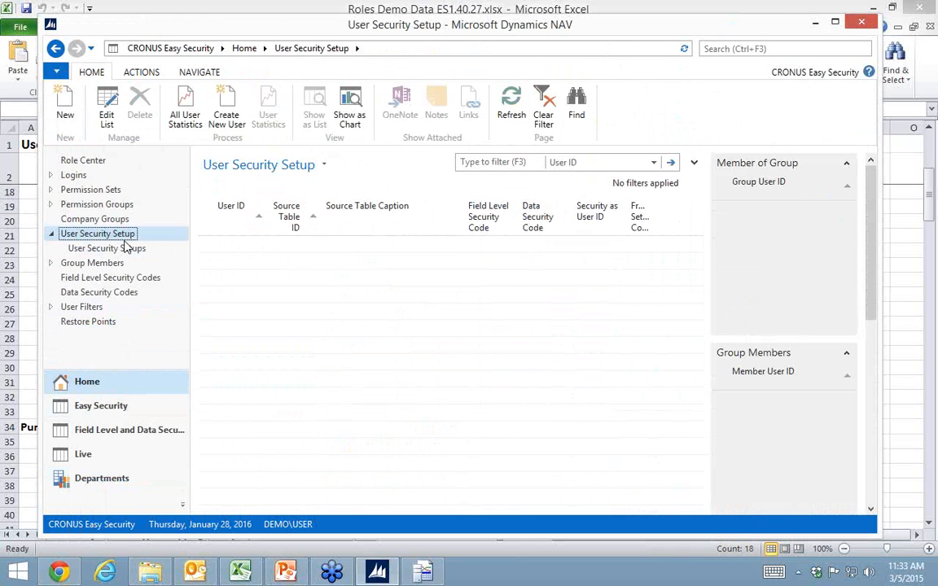
pyautogui.click(73, 116)
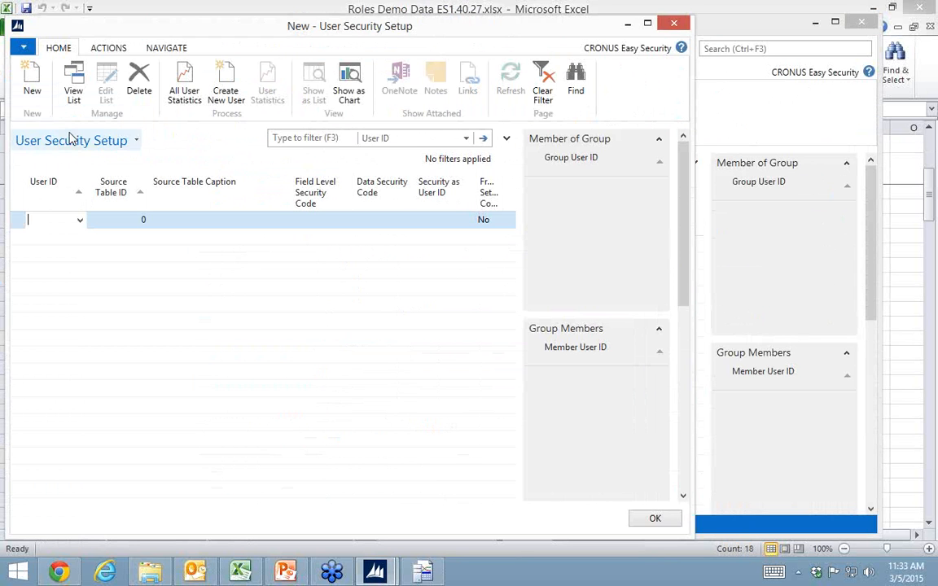
pyautogui.press('Tab')
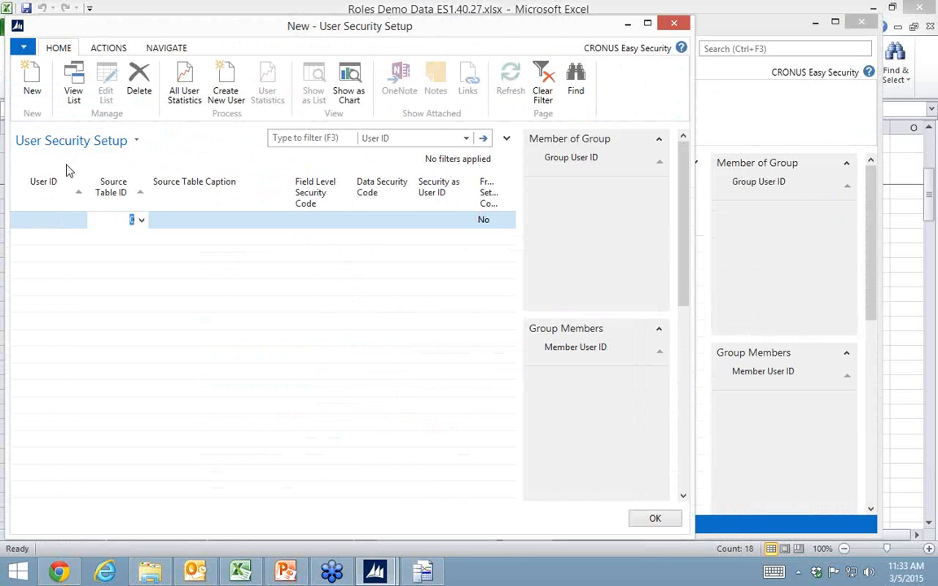
pyautogui.write('36')
pyautogui.press('Tab')
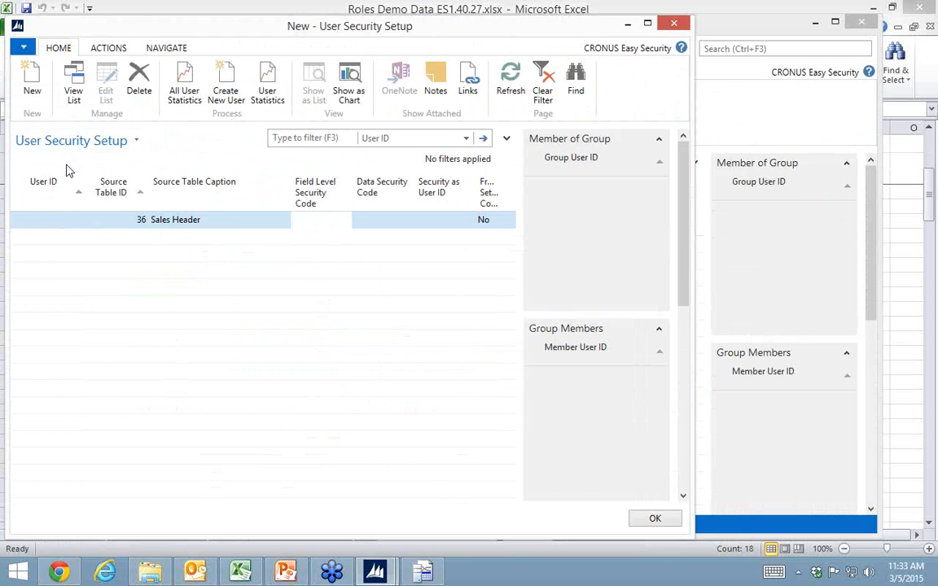
pyautogui.press('Down')
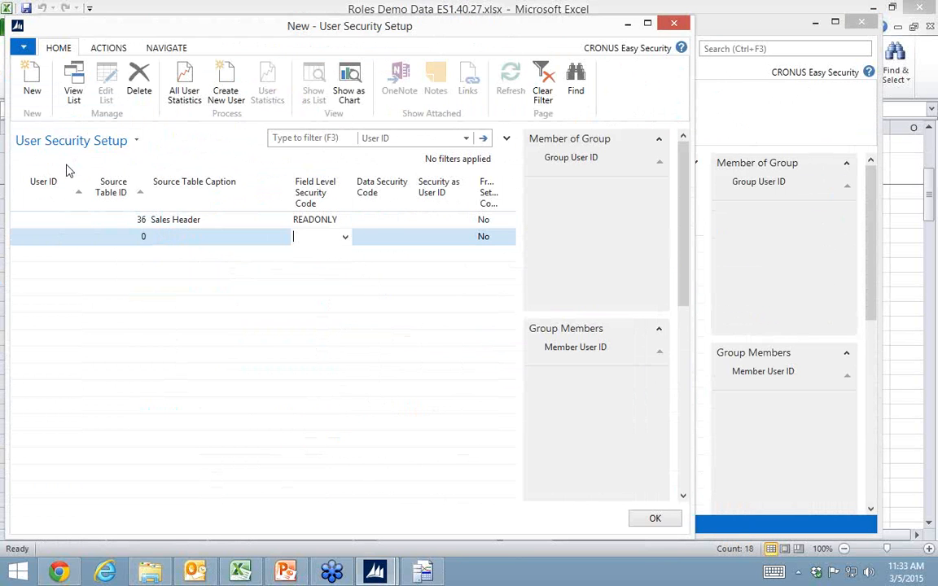
pyautogui.press('Up')
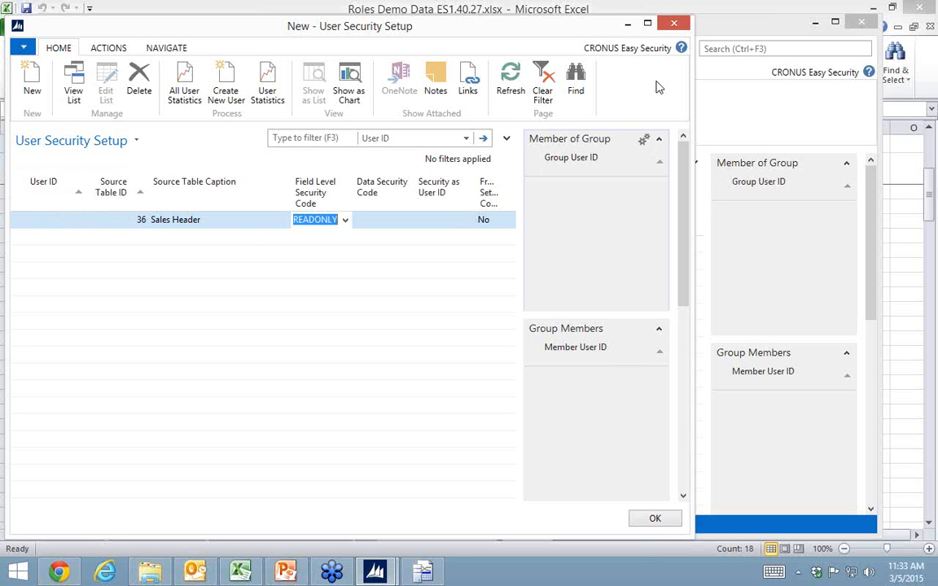
# Step: Reopen The Cannon Group PLC's order from the Sales Orders list, examine its access including the Invoicing section, and close it
pyautogui.click(674, 23)
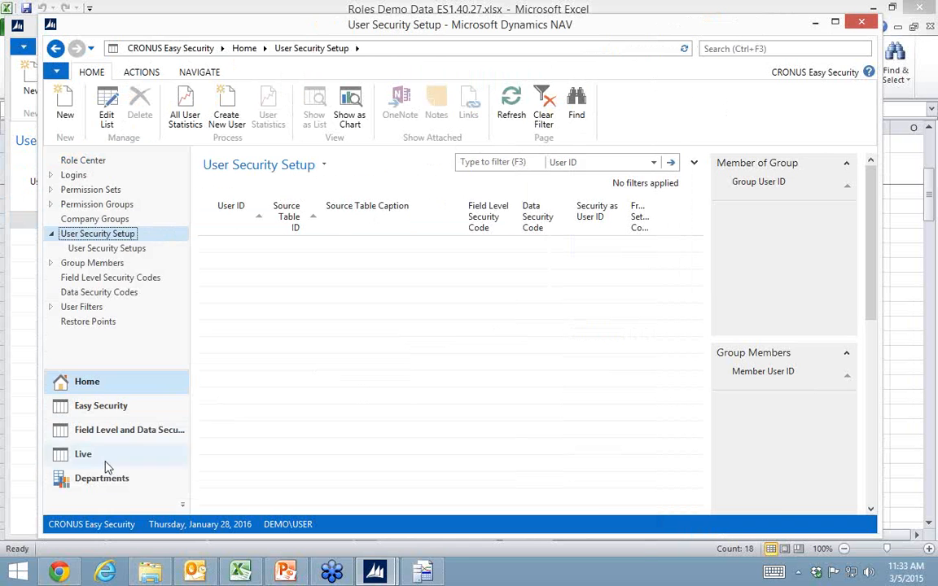
pyautogui.click(62, 480)
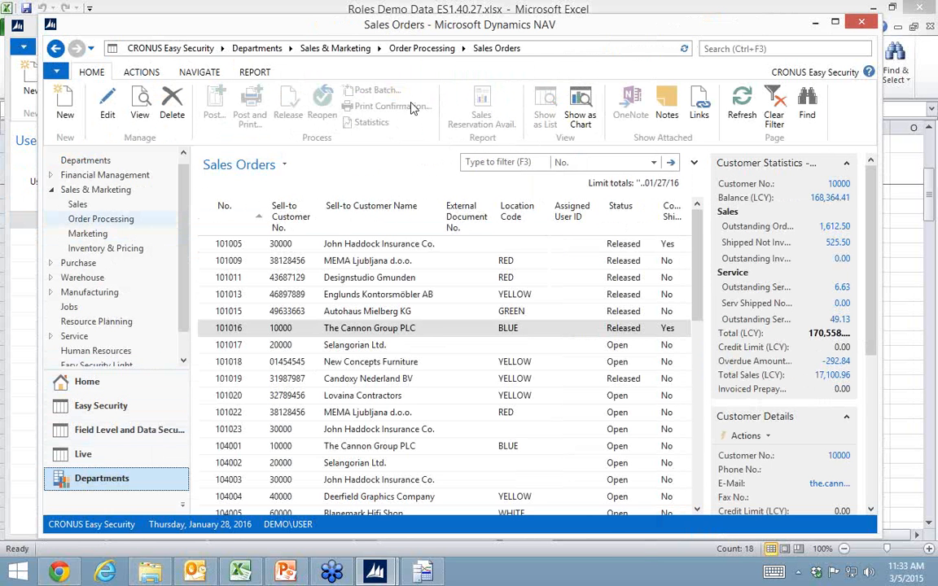
pyautogui.click(205, 333)
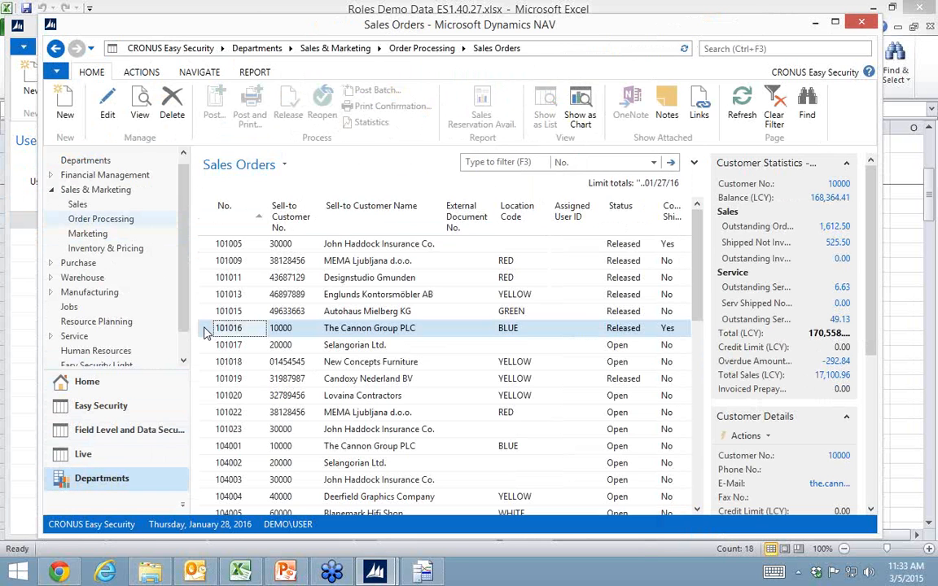
pyautogui.doubleClick(206, 329)
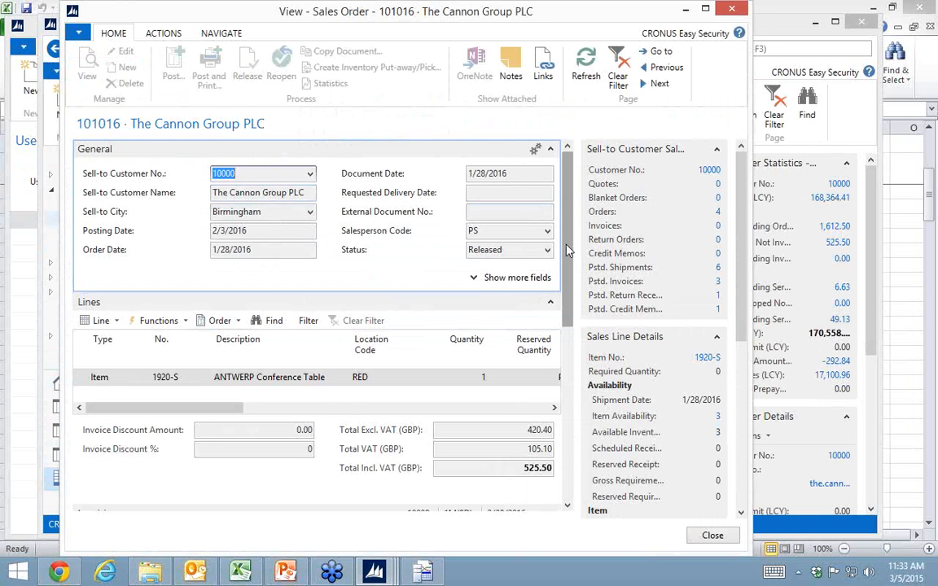
pyautogui.moveTo(570, 281); pyautogui.dragTo(567, 314)
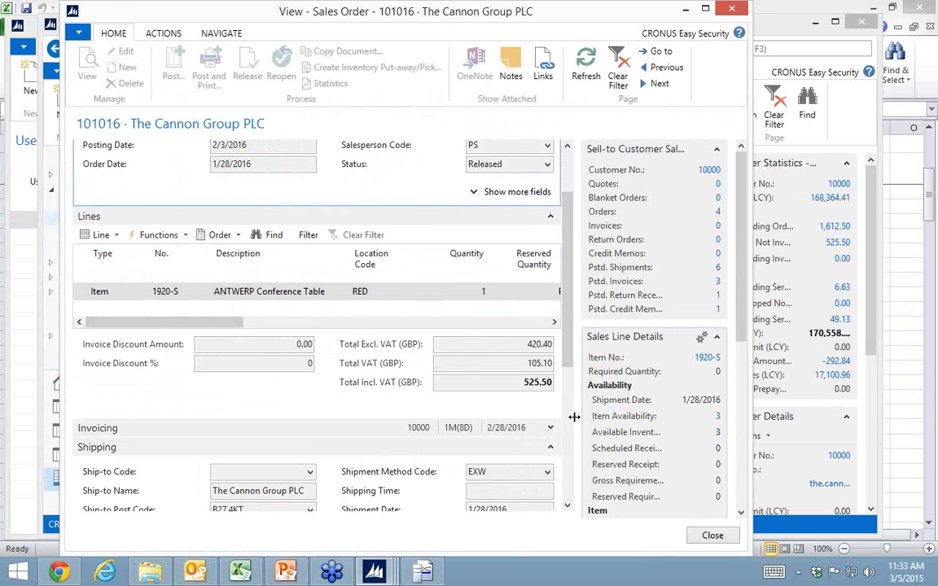
pyautogui.click(550, 428)
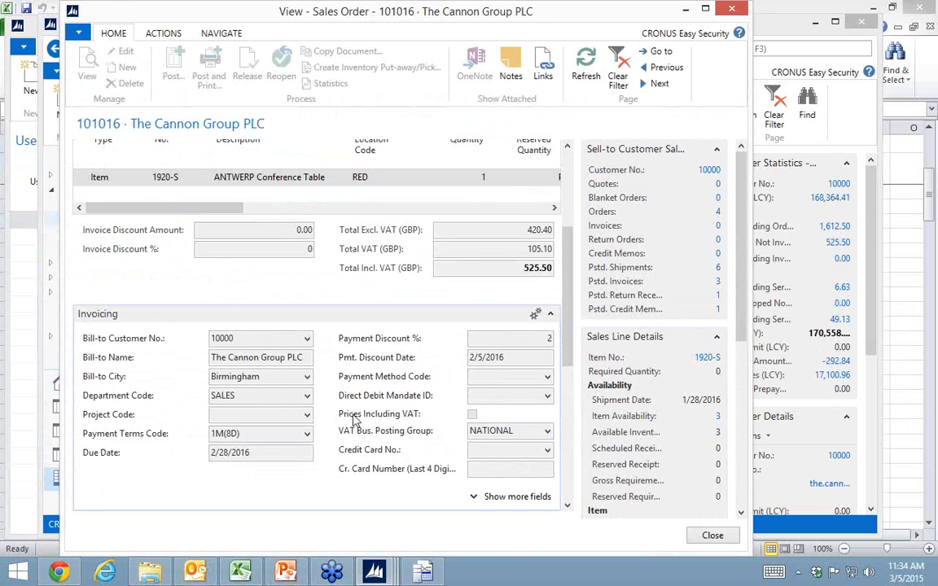
pyautogui.click(550, 315)
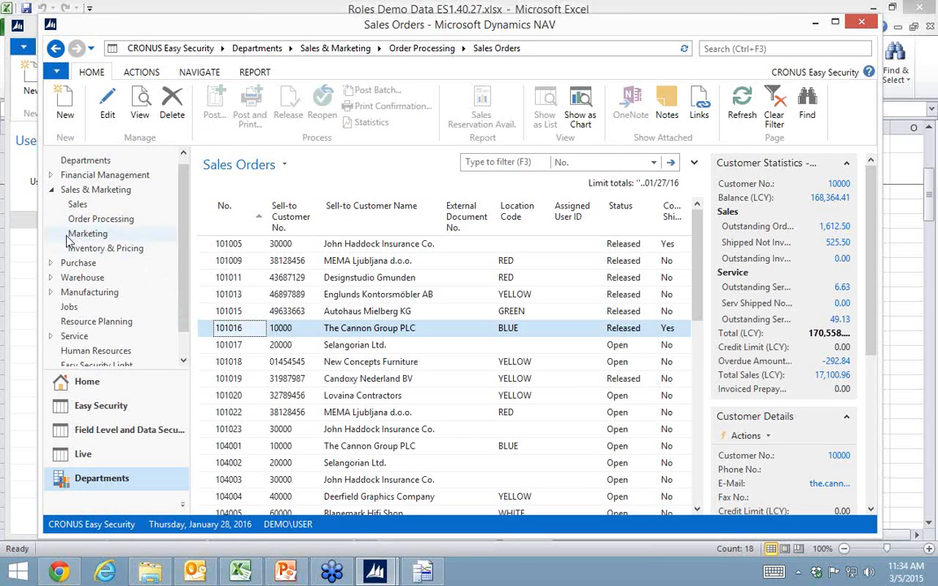
# Step: Add a user security setup line for DEMO\USER, copying source table 36 and the READONLY code from the line above
pyautogui.click(24, 224)
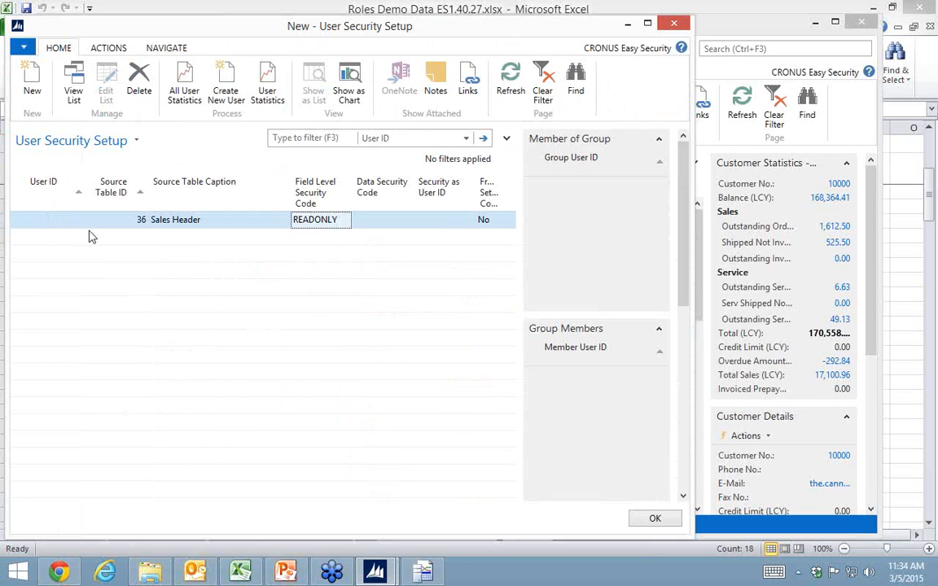
pyautogui.click(92, 236)
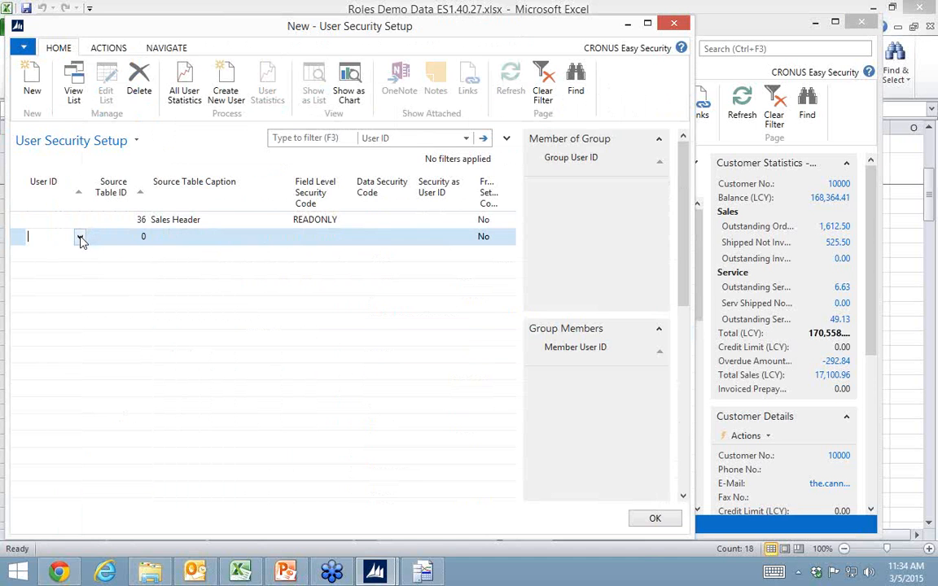
pyautogui.click(80, 237)
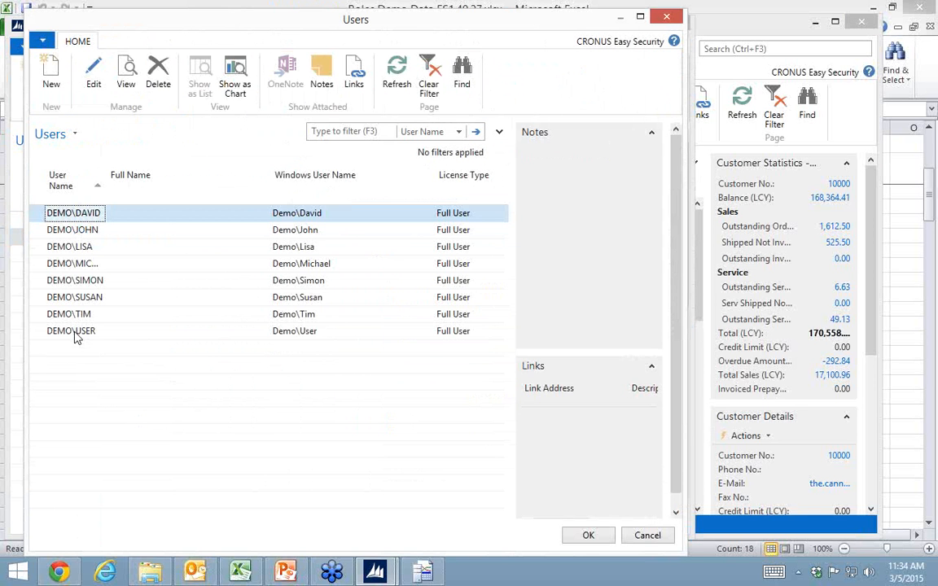
pyautogui.click(75, 333)
pyautogui.doubleClick(75, 334)
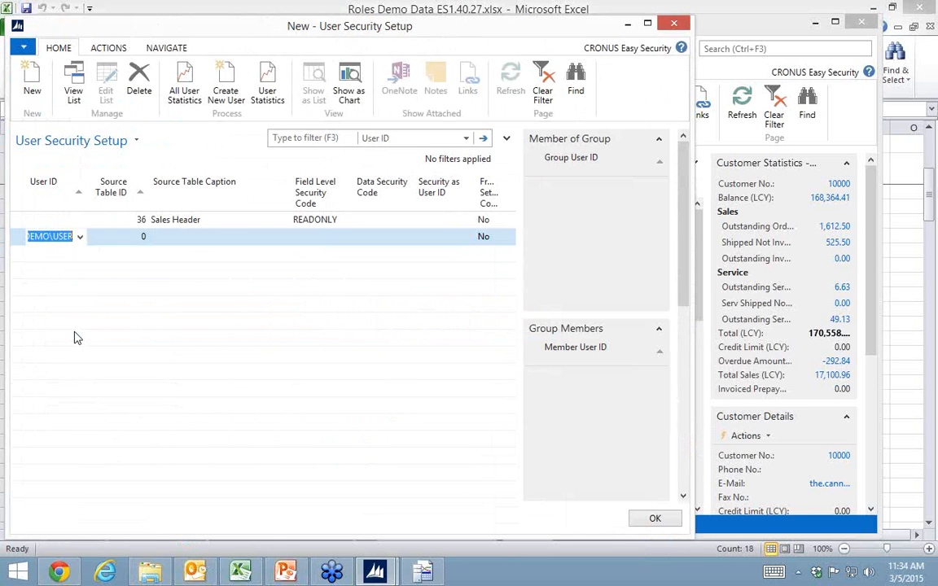
pyautogui.press('F8')
pyautogui.press('Tab')
pyautogui.press('F8')
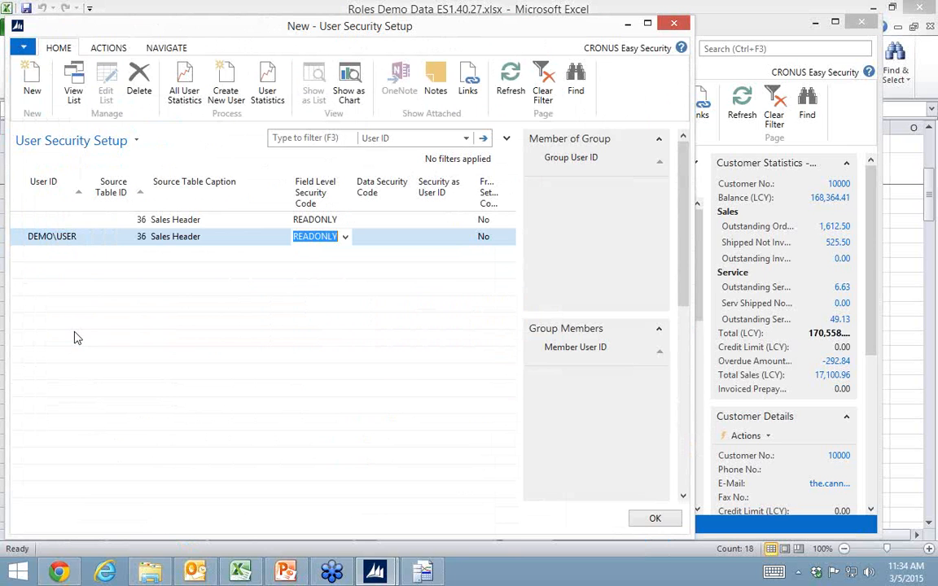
# Step: Set the field level security code of the DEMO\USER line for Sales Header to BASIC and save the line
pyautogui.click(345, 237)
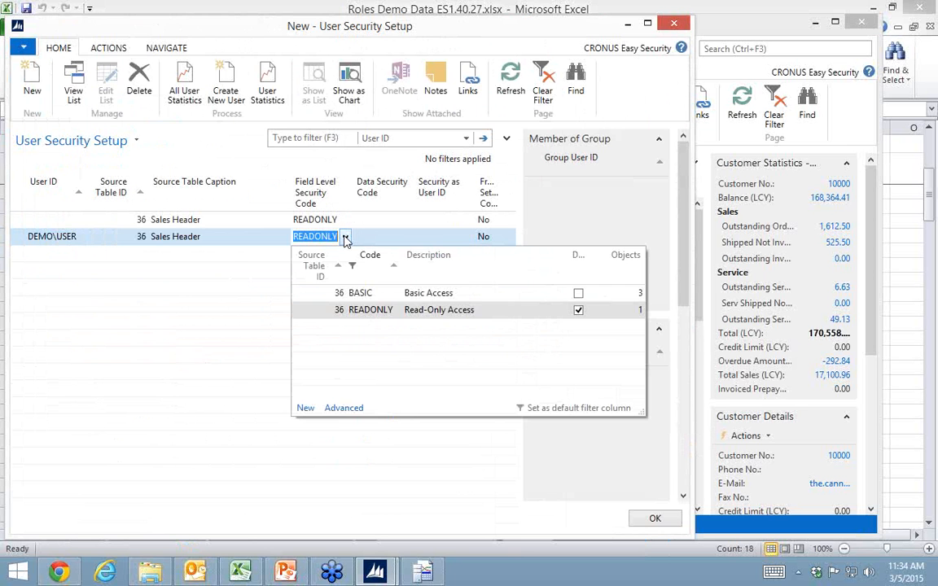
pyautogui.click(373, 298)
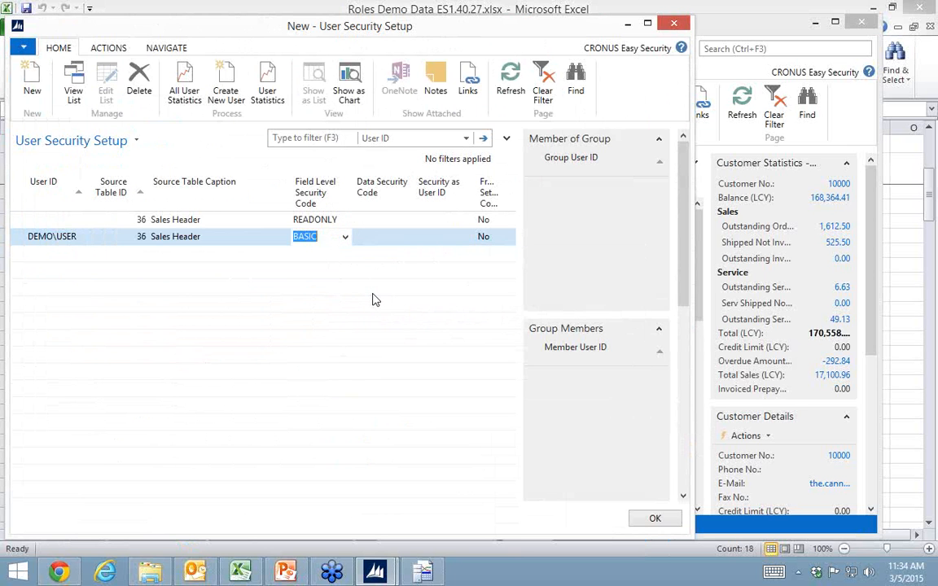
pyautogui.press('Tab')
pyautogui.press('Up')
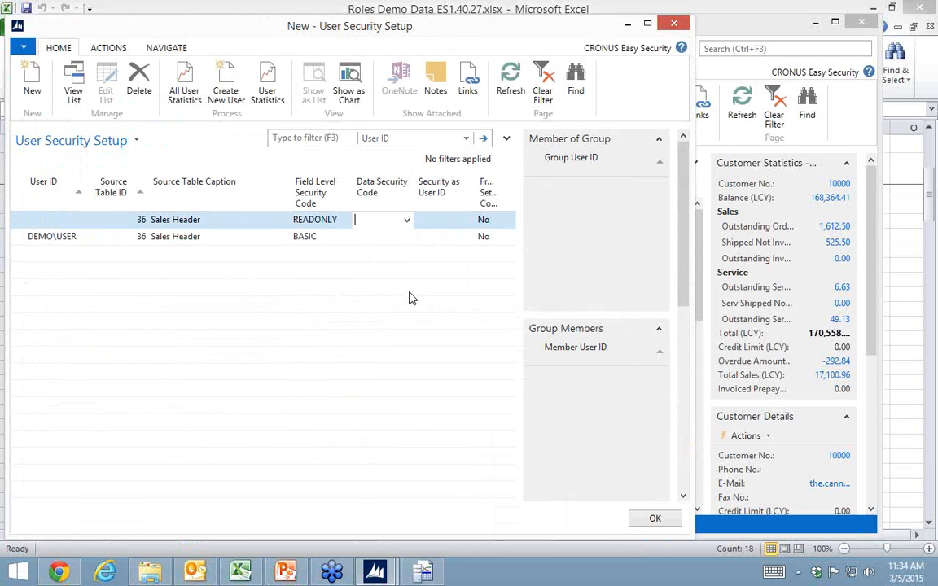
# Step: Reopen The Cannon Group PLC's order from the Sales Orders list and view its statistics under the BASIC code
pyautogui.click(722, 35)
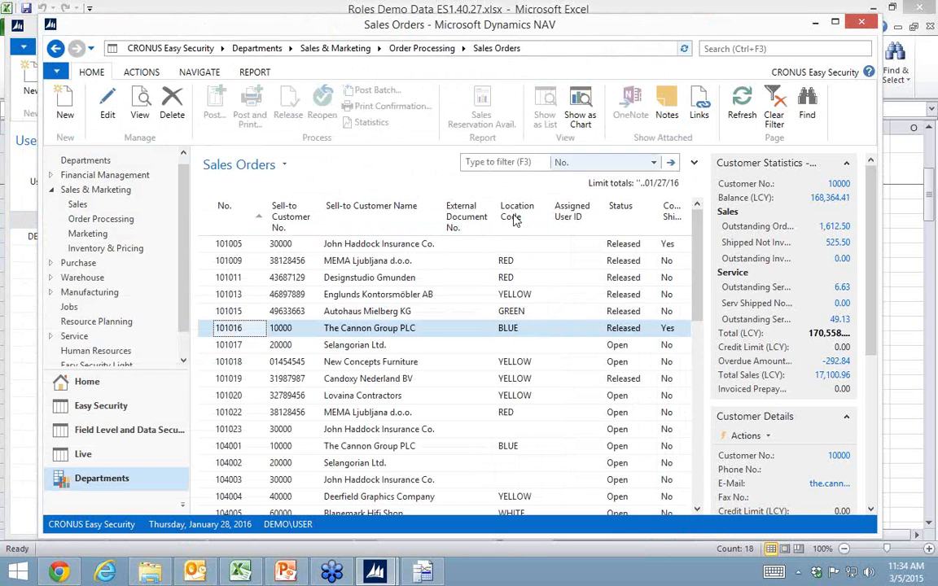
pyautogui.doubleClick(210, 334)
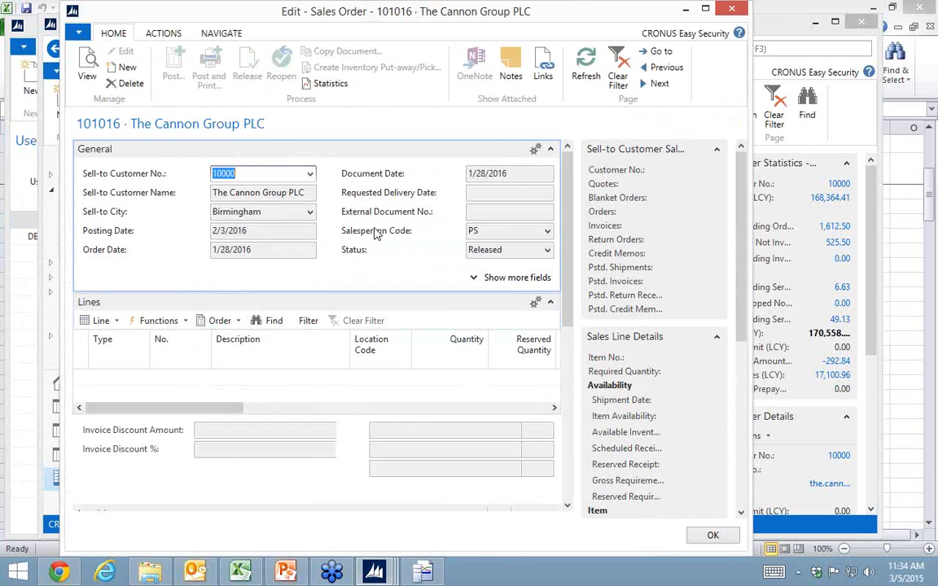
pyautogui.click(325, 84)
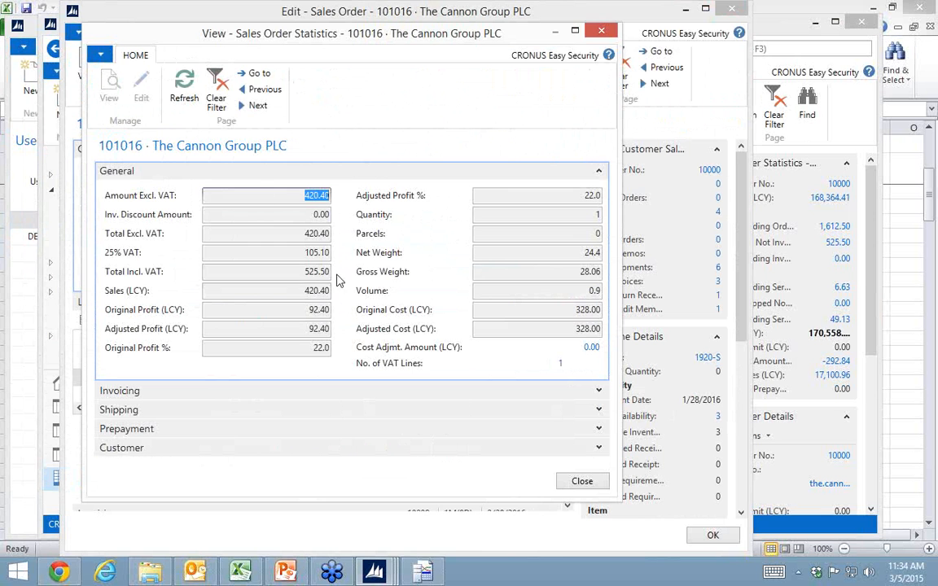
pyautogui.click(601, 31)
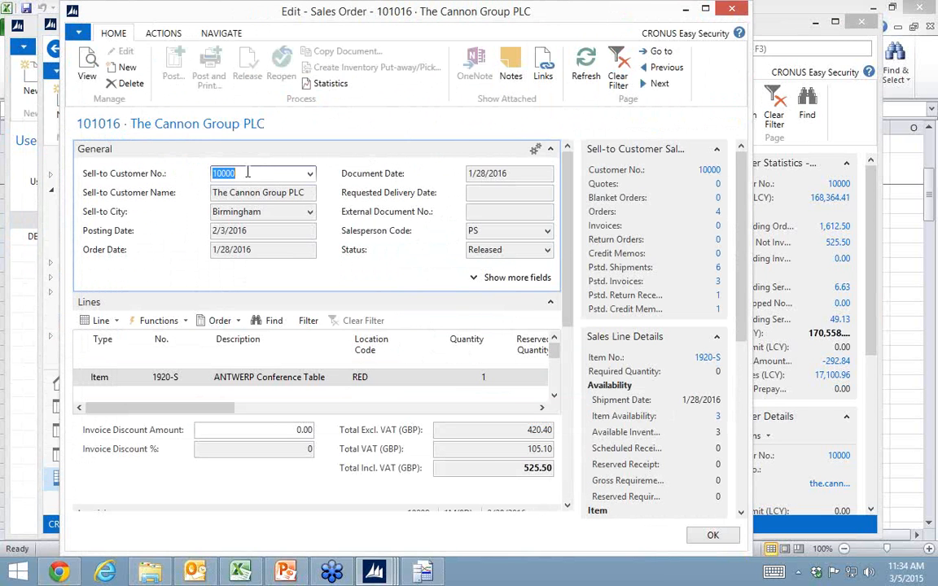
# Step: Check which fields are editable in the order's Shipping and Invoicing sections, and close the order
pyautogui.scroll(-1, 572, 332)
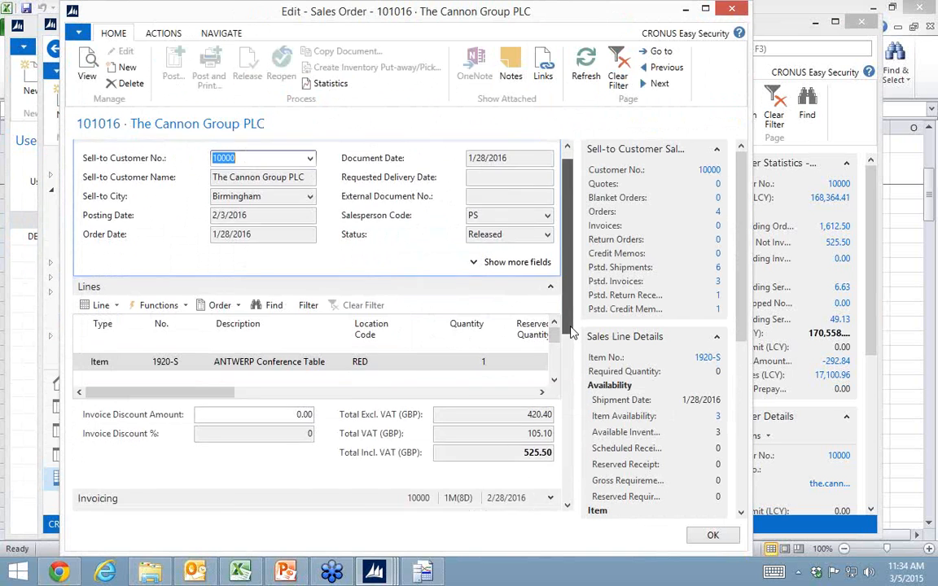
pyautogui.moveTo(571, 327); pyautogui.dragTo(572, 428)
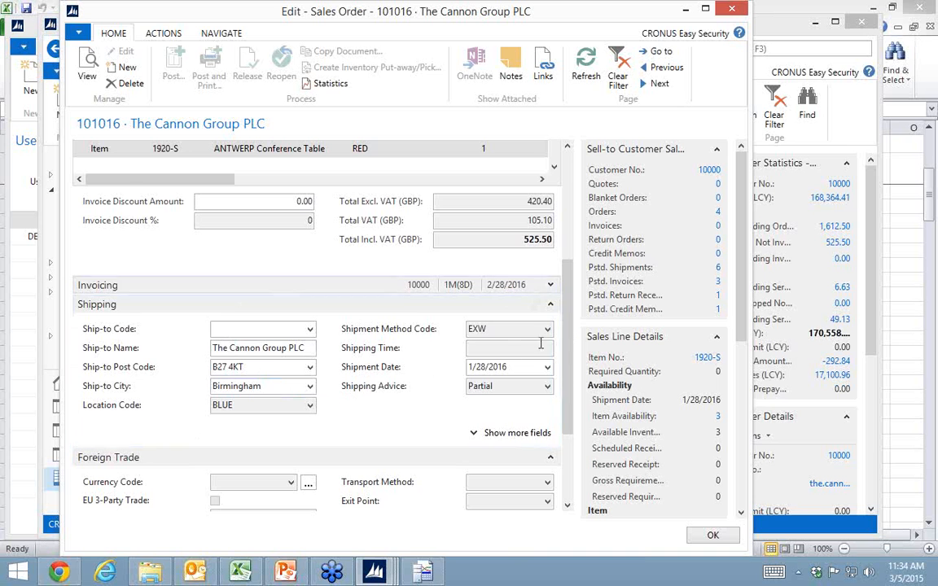
pyautogui.click(550, 286)
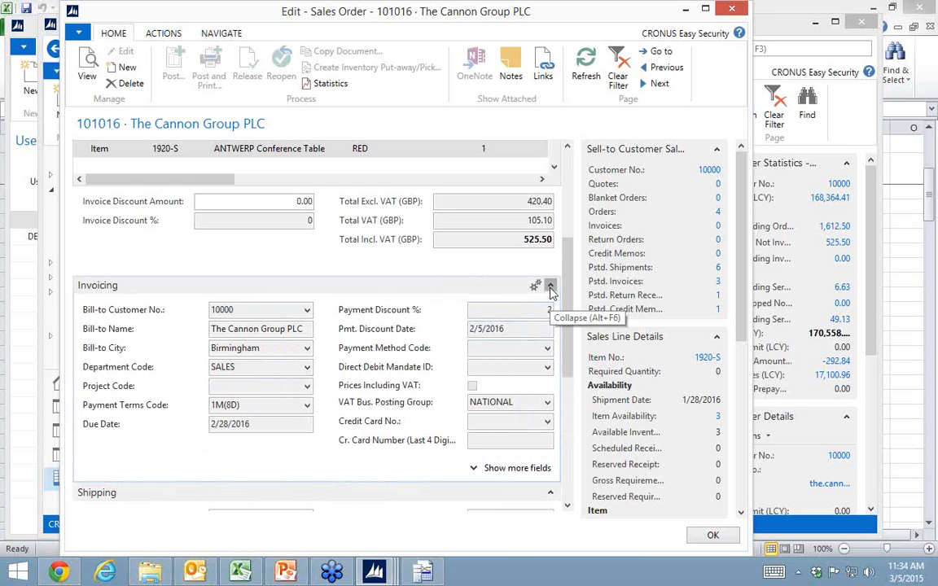
pyautogui.click(550, 286)
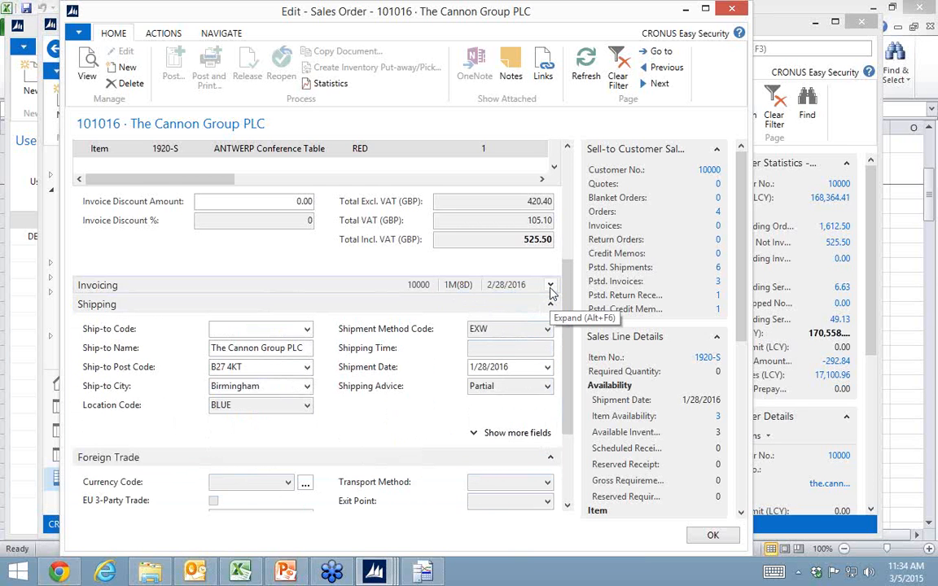
pyautogui.press('Escape')
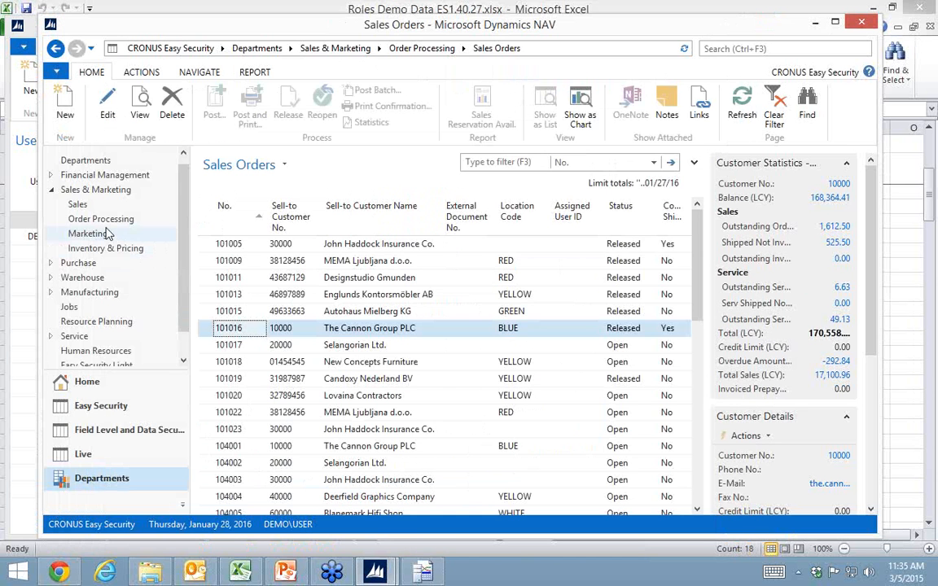
# Step: Open sales credit memo 104004 from the Order Processing lists, check whether its statistics are available, and close it
pyautogui.click(96, 219)
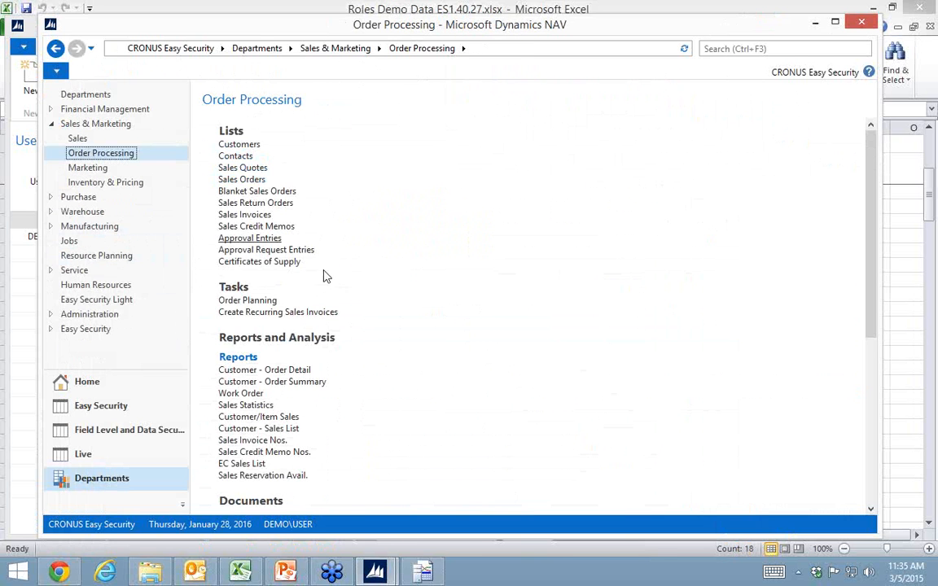
pyautogui.click(244, 228)
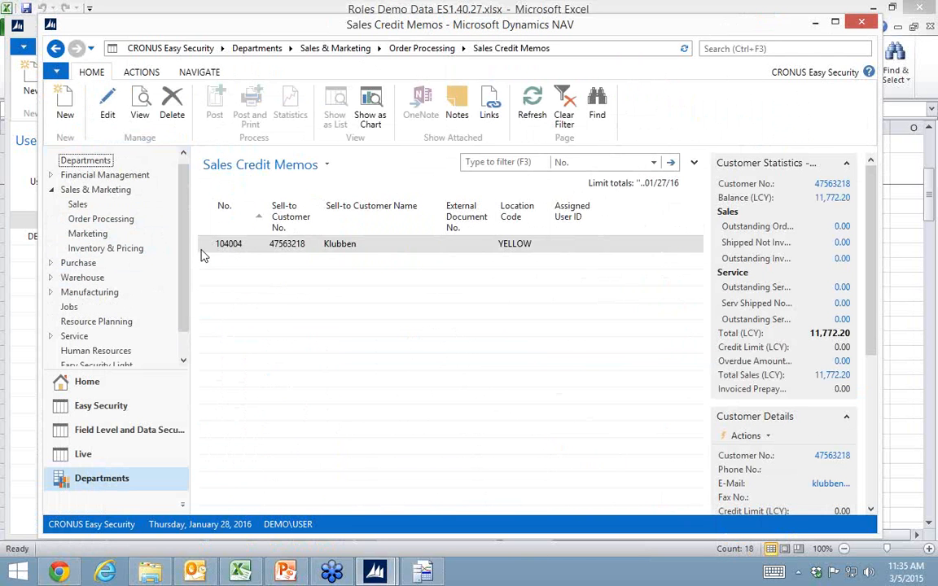
pyautogui.click(204, 249)
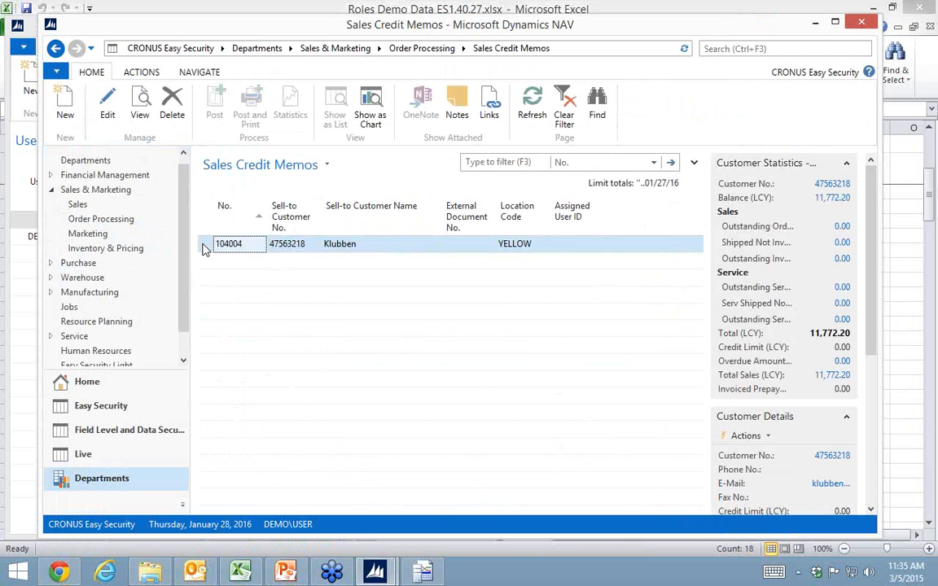
pyautogui.doubleClick(204, 249)
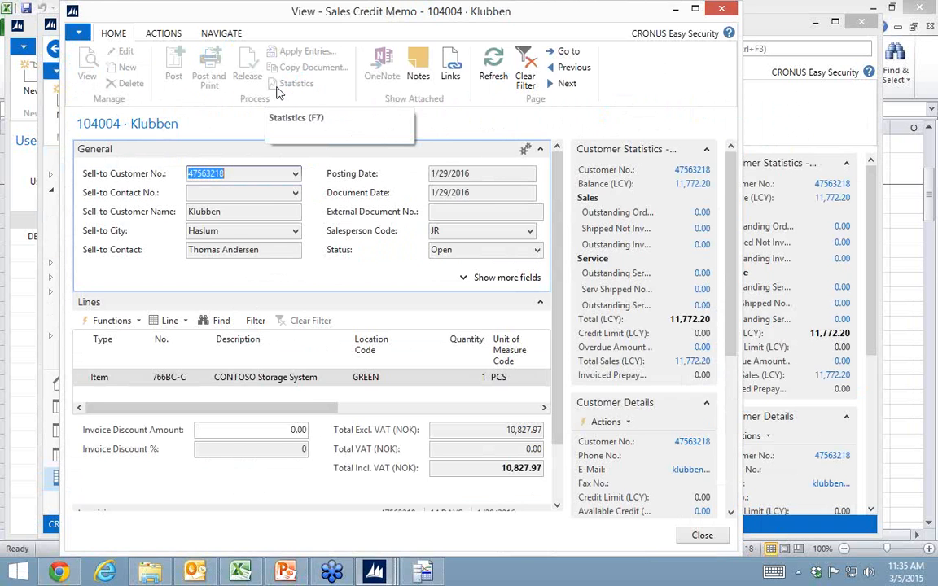
pyautogui.press('Escape')
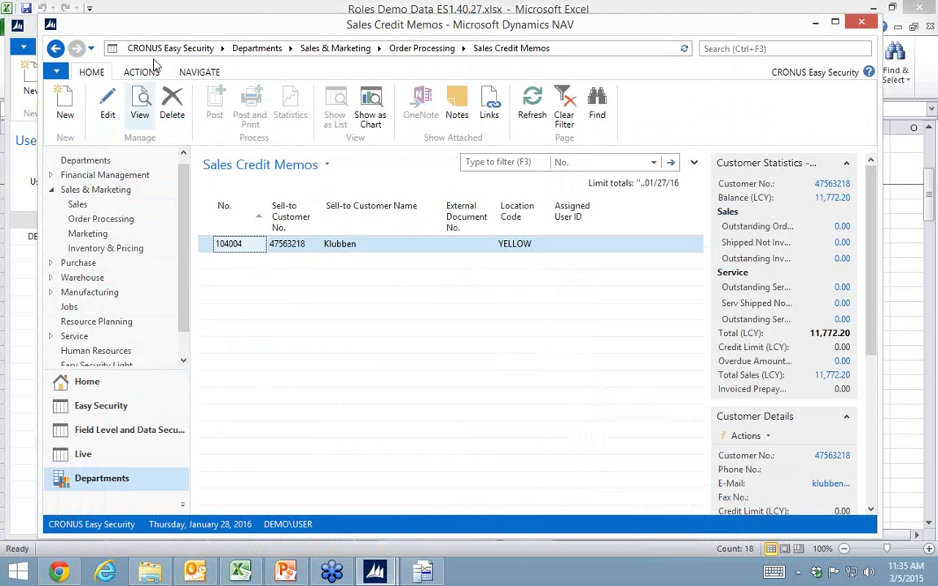
# Step: Return to User Security Setup and open the security objects of the BASIC code assigned to DEMO\USER
pyautogui.click(28, 34)
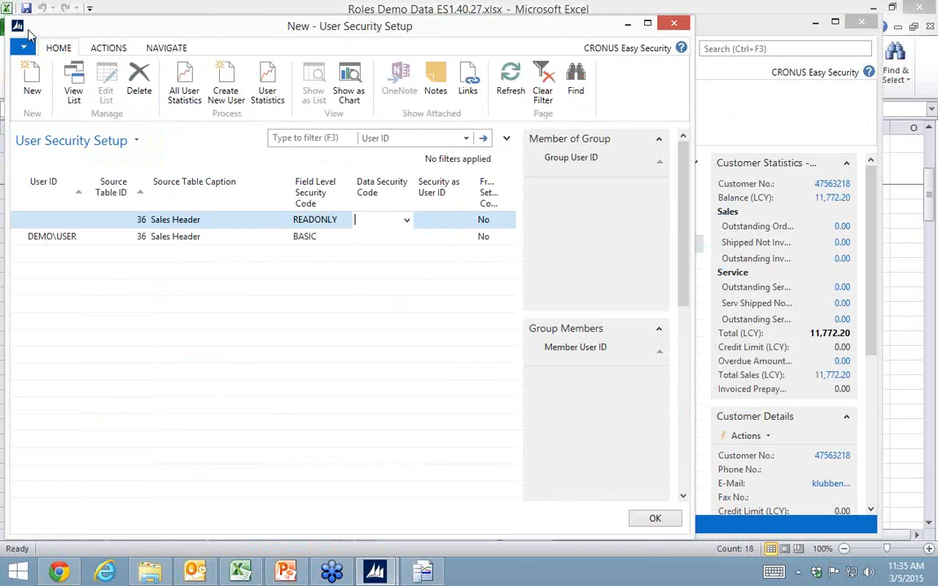
pyautogui.click(327, 236)
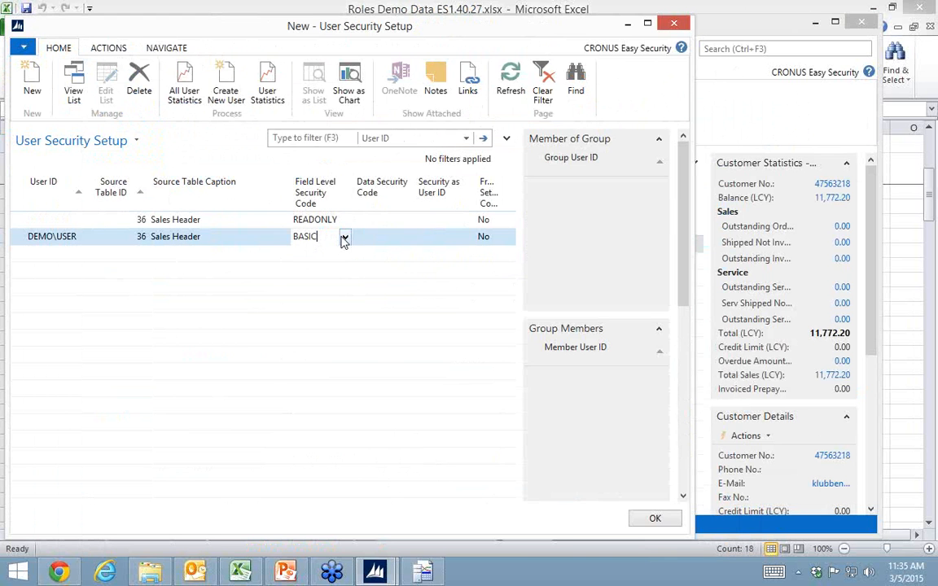
pyautogui.click(345, 238)
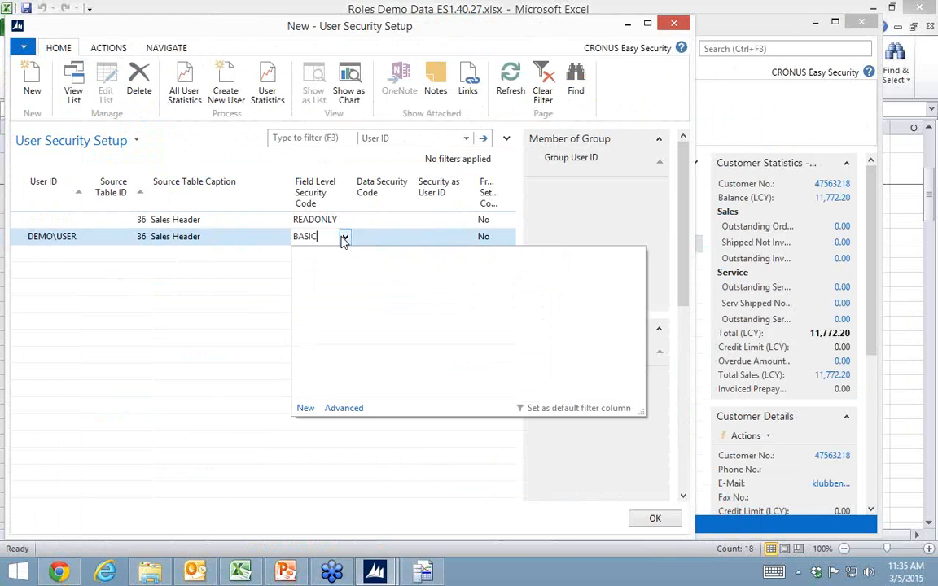
pyautogui.click(342, 409)
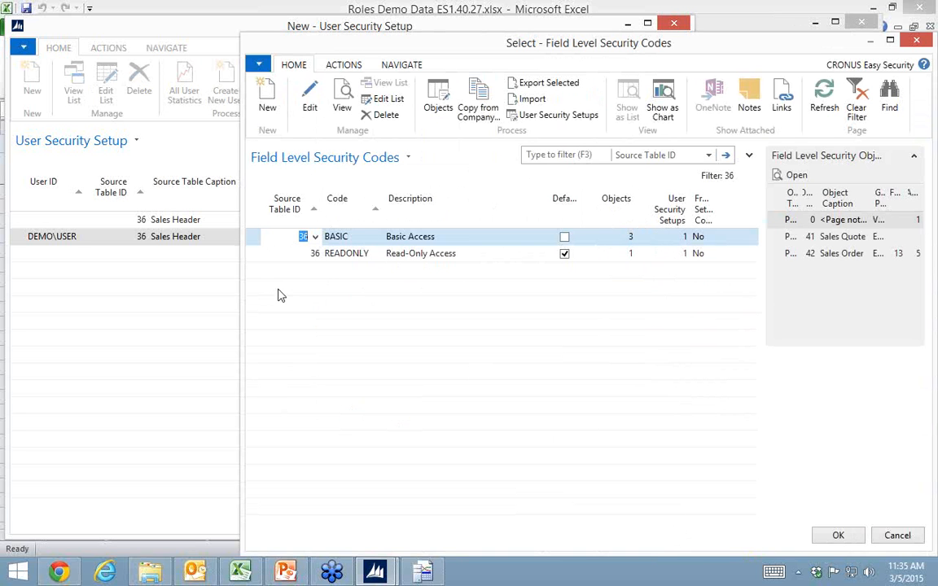
pyautogui.click(630, 244)
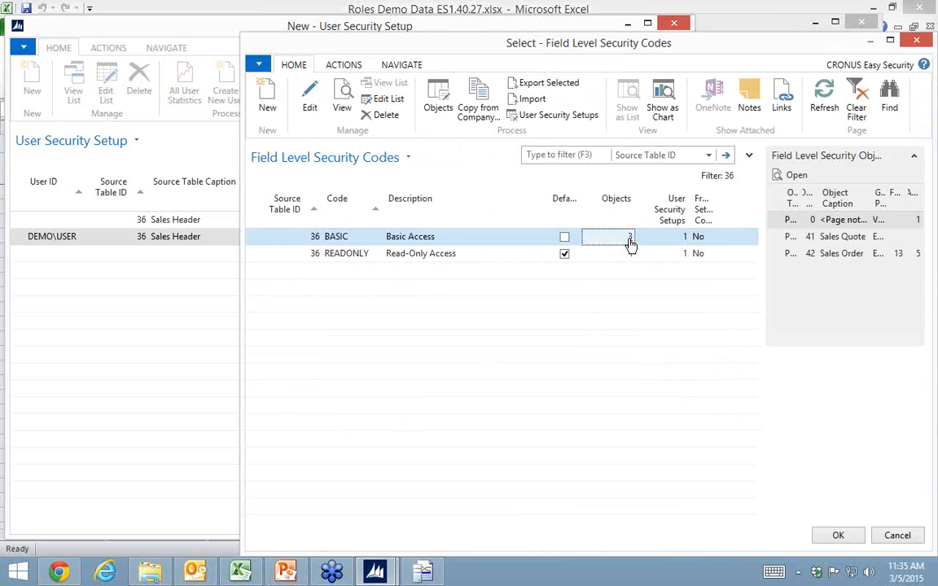
pyautogui.click(630, 241)
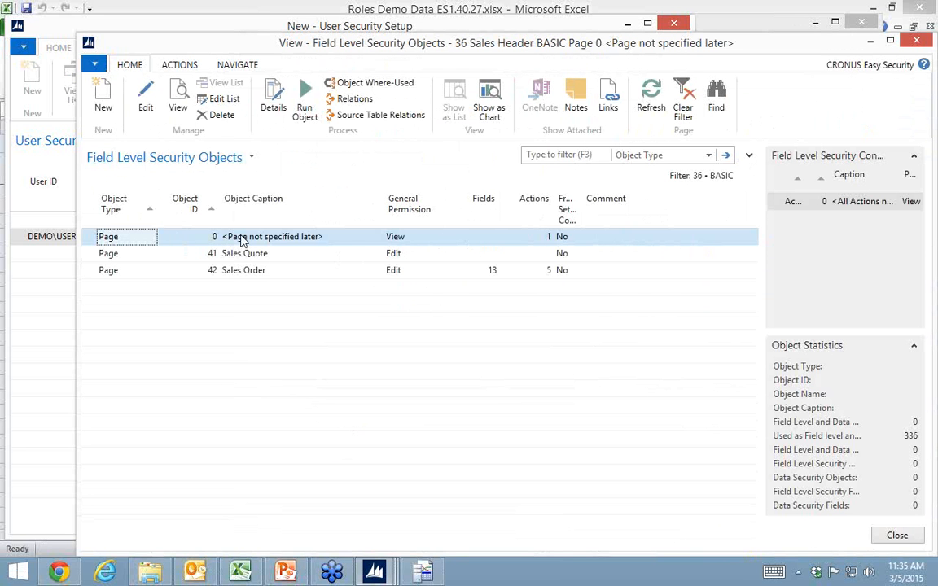
# Step: Make the BASIC security objects list editable and view the general permission options of the page 0 line
pyautogui.click(439, 243)
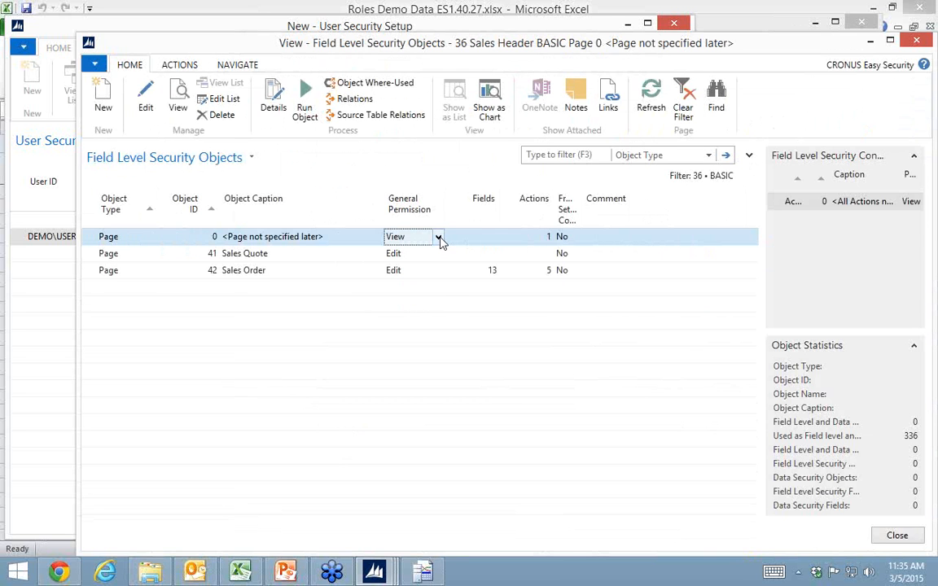
pyautogui.click(147, 97)
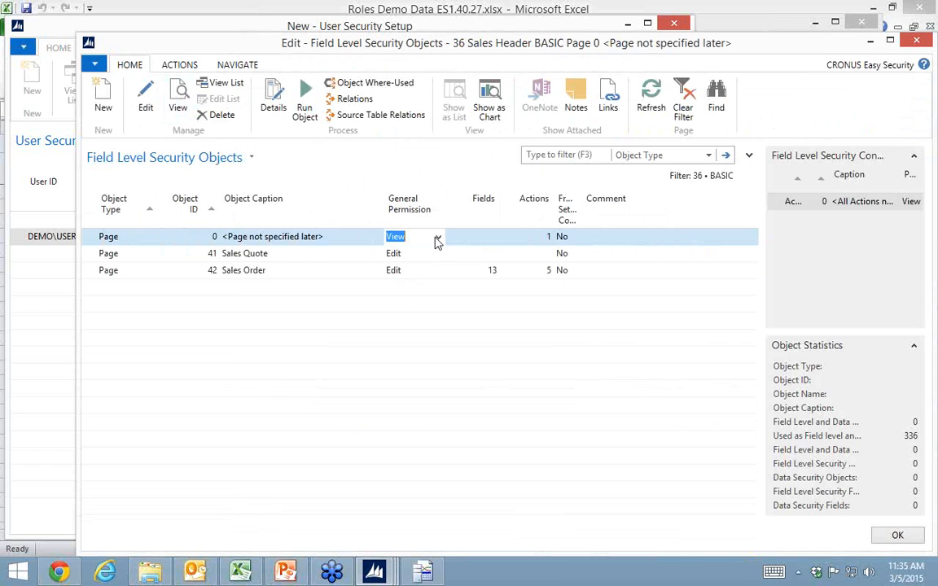
pyautogui.click(439, 237)
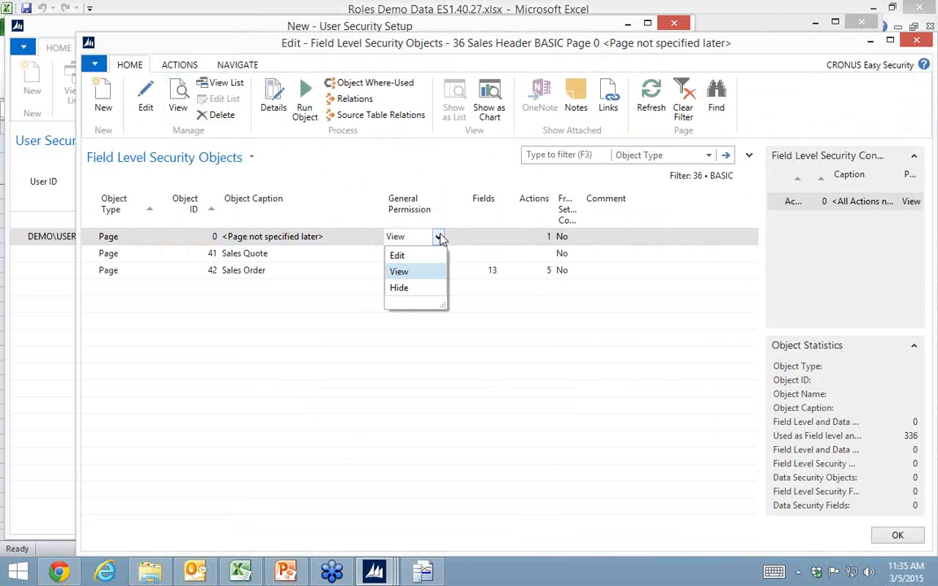
pyautogui.click(440, 239)
# Step: Add page 402, Sales Order Statistics, to the BASIC security objects with general permission Hide
pyautogui.press('Left')
pyautogui.press('Left')
pyautogui.press('Left')
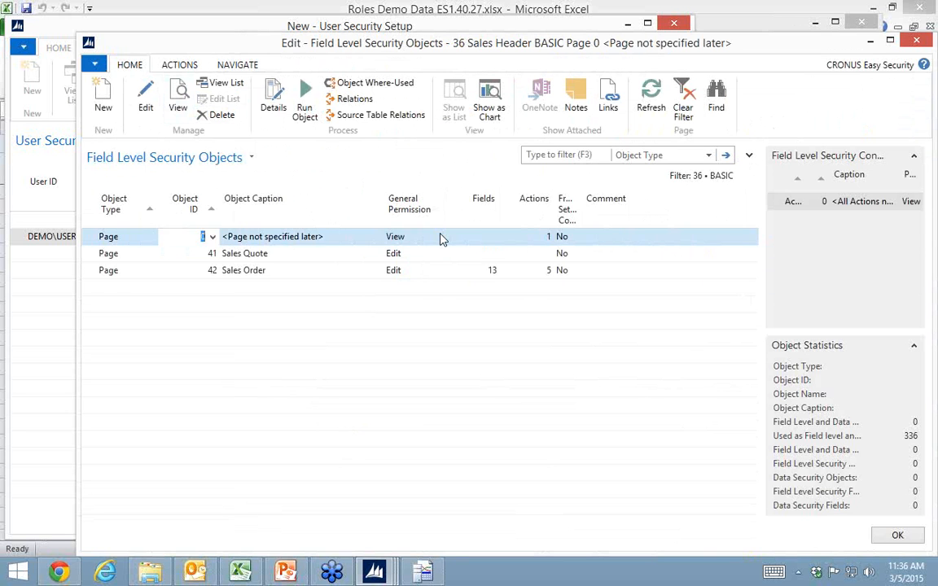
pyautogui.press('Down')
pyautogui.press('Down')
pyautogui.press('Down')
pyautogui.press('Right')
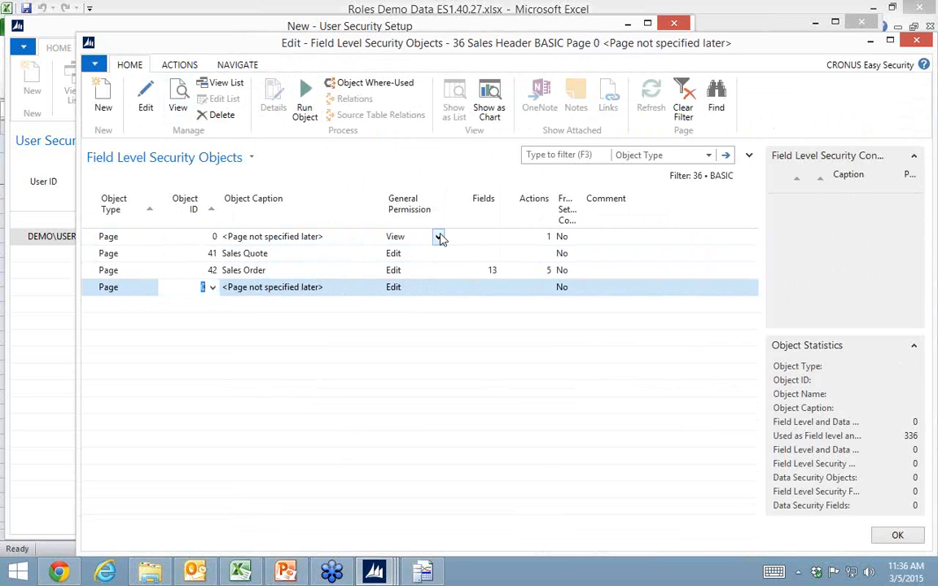
pyautogui.click(213, 288)
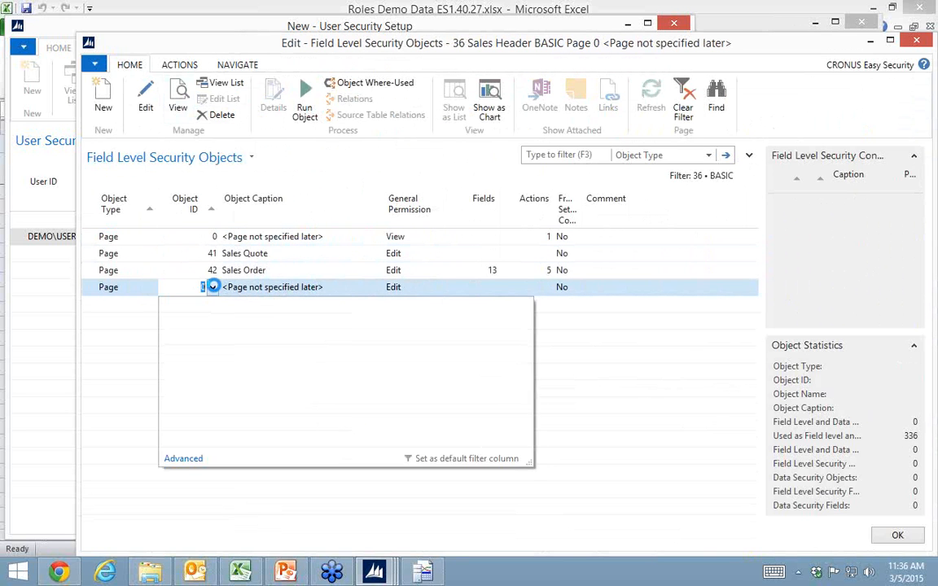
pyautogui.click(291, 444)
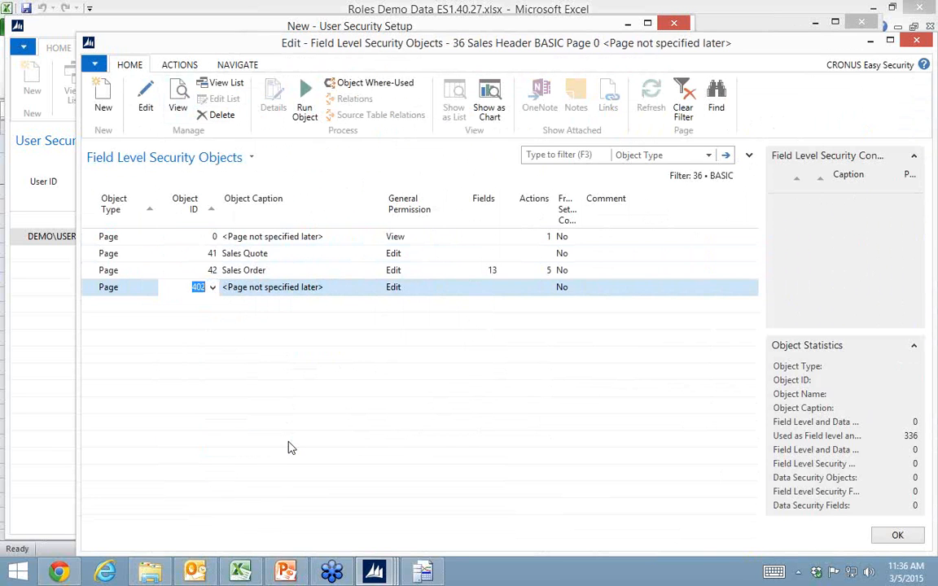
pyautogui.hotkey('shift', 'Tab')
pyautogui.hotkey('shift', 'Tab')
pyautogui.hotkey('shift', 'Tab')
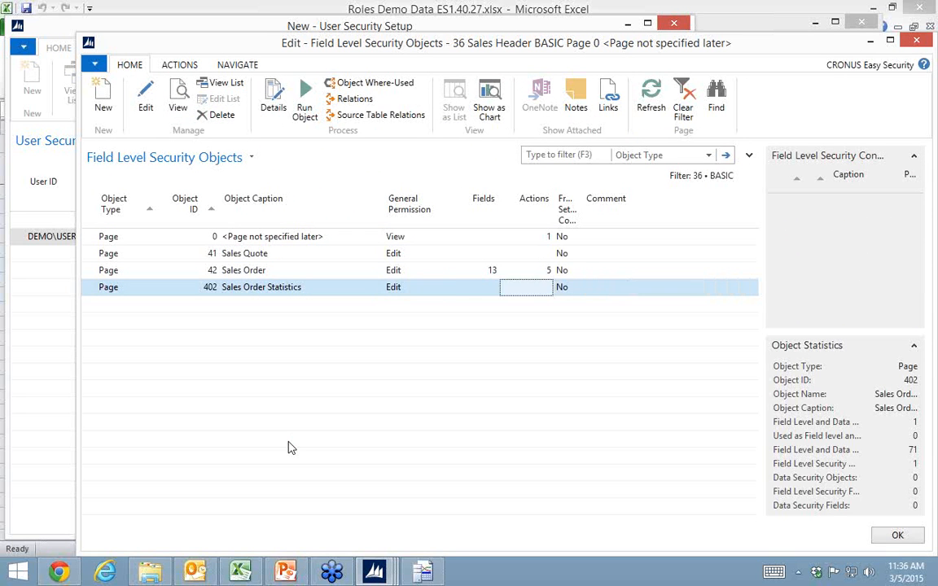
pyautogui.write('Hide')
pyautogui.press('Up')
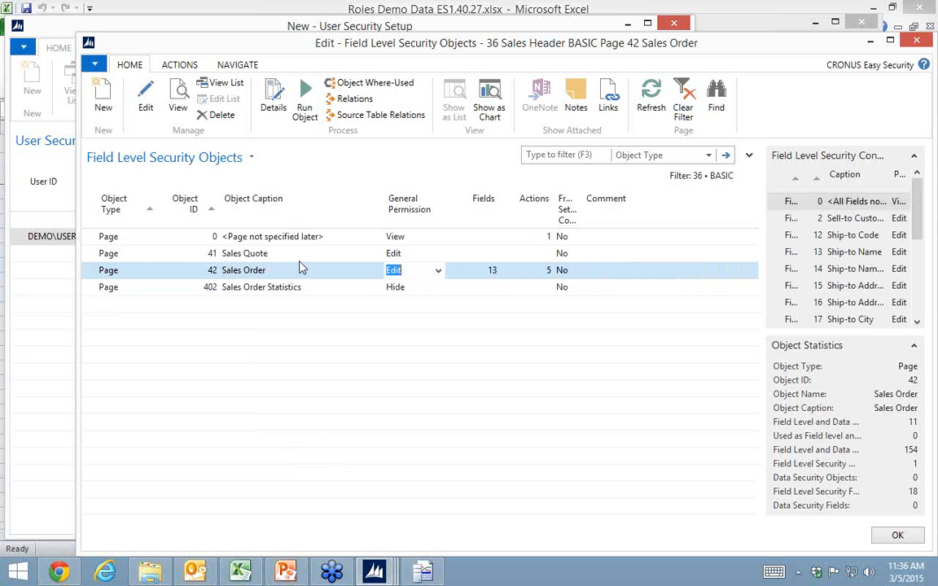
# Step: Open the field settings of page 42 Sales Order and set all fields not specifically controlled to Hide
pyautogui.click(491, 271)
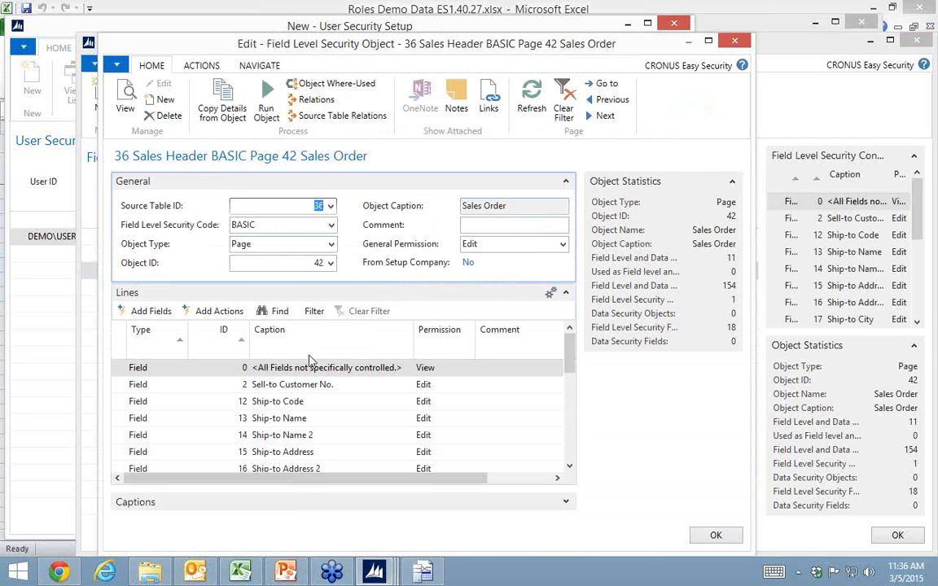
pyautogui.click(469, 370)
pyautogui.click(433, 420)
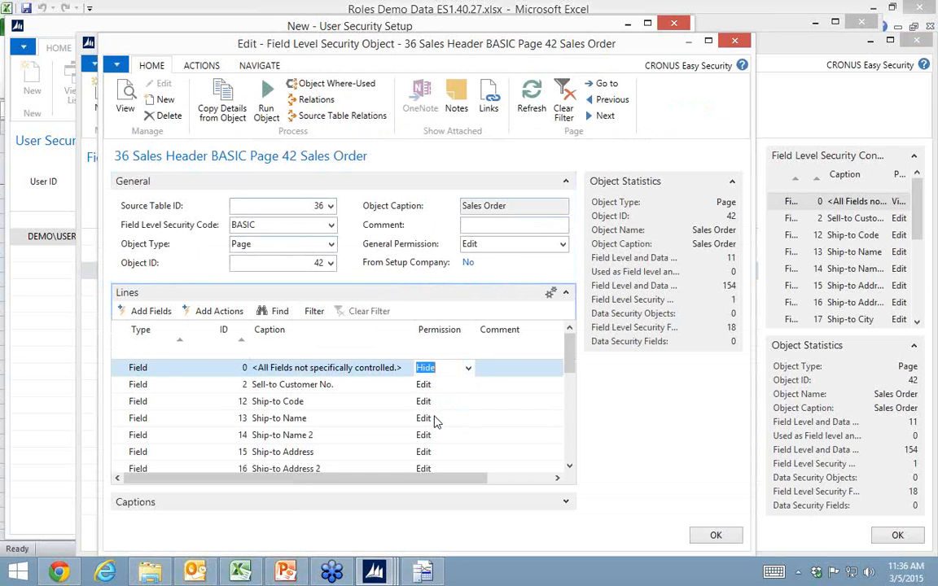
# Step: Set the permission of the Sell-to Customer No. field to View
pyautogui.hotkey('shift', 'Tab')
pyautogui.press('Down')
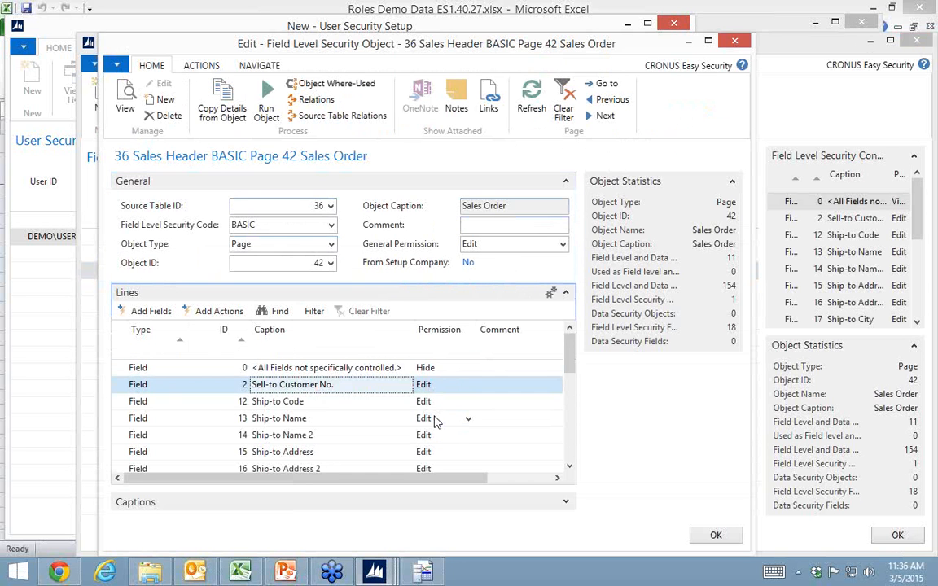
pyautogui.press('Tab')
pyautogui.write('View')
pyautogui.press('Down')
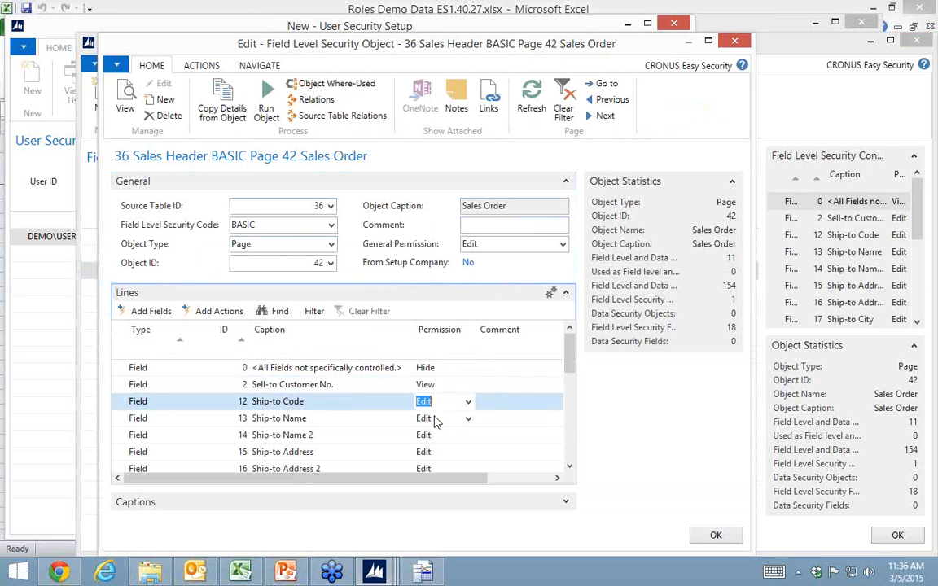
# Step: Set the permission of all actions not specifically controlled on the Sales Order page to Hide
pyautogui.press('Up')
pyautogui.press('Up')
pyautogui.press('Down')
pyautogui.press('Down')
pyautogui.press('Down')
pyautogui.press('Down')
pyautogui.press('Down')
pyautogui.press('Down')
pyautogui.press('Down')
pyautogui.press('Down')
pyautogui.press('Down')
pyautogui.press('Down')
pyautogui.press('Down')
pyautogui.press('Down')
pyautogui.press('Down')
pyautogui.press('Down')
pyautogui.press('Down')
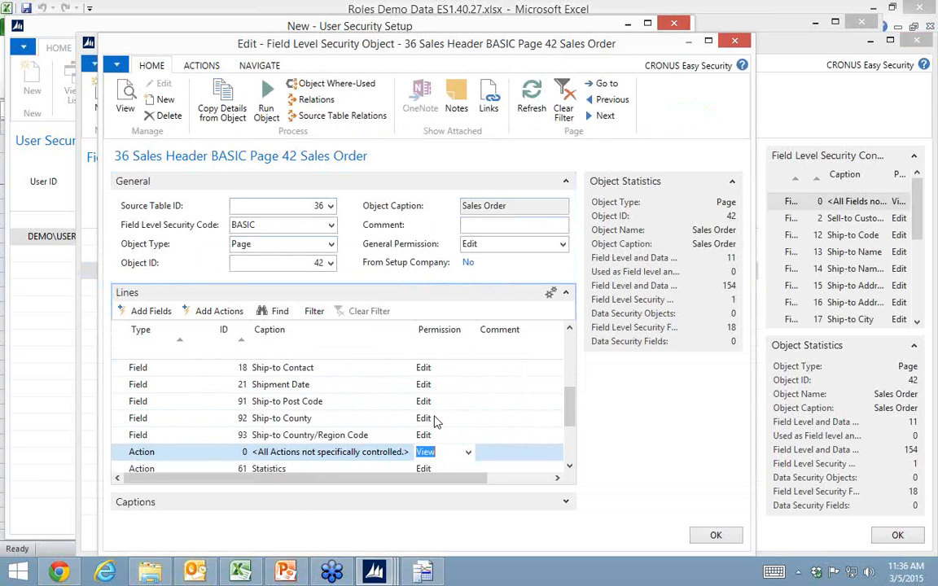
pyautogui.press('Up')
pyautogui.press('Up')
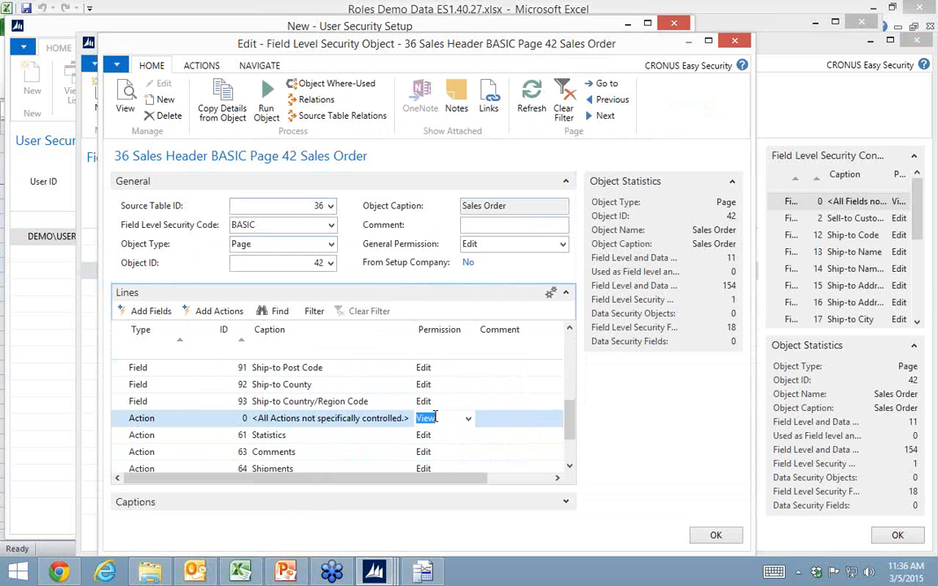
pyautogui.hotkey('shift', 'Tab')
pyautogui.press('Tab')
pyautogui.press('Tab')
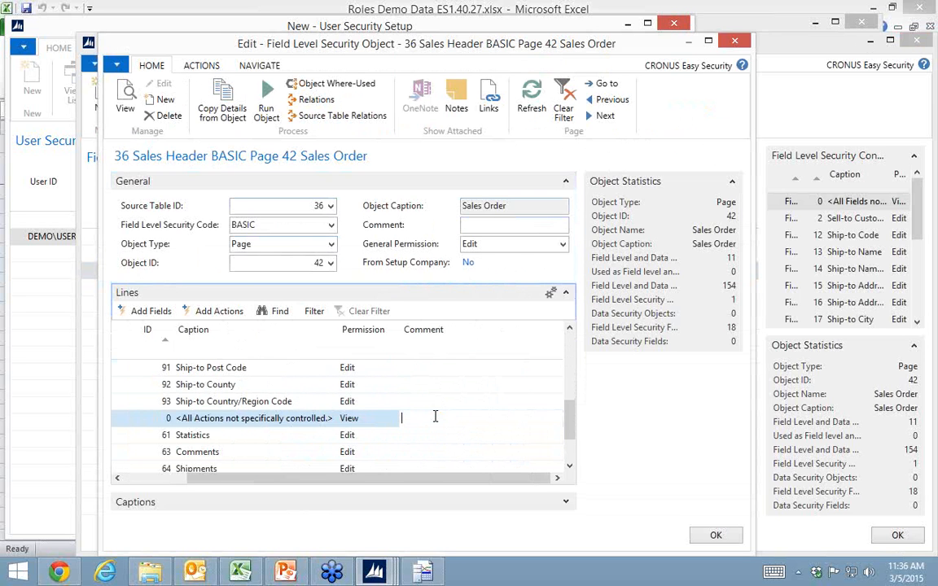
pyautogui.hotkey('shift', 'Tab')
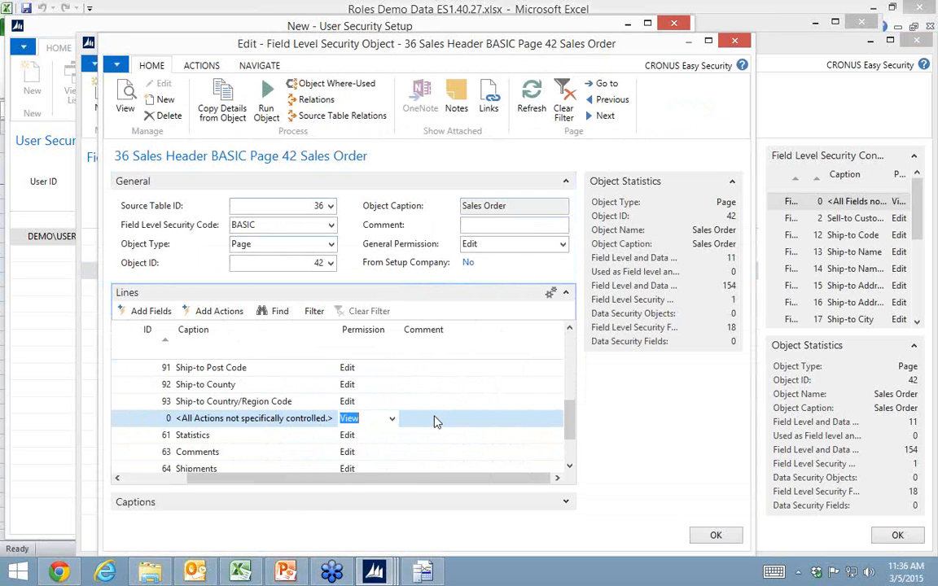
pyautogui.click(391, 420)
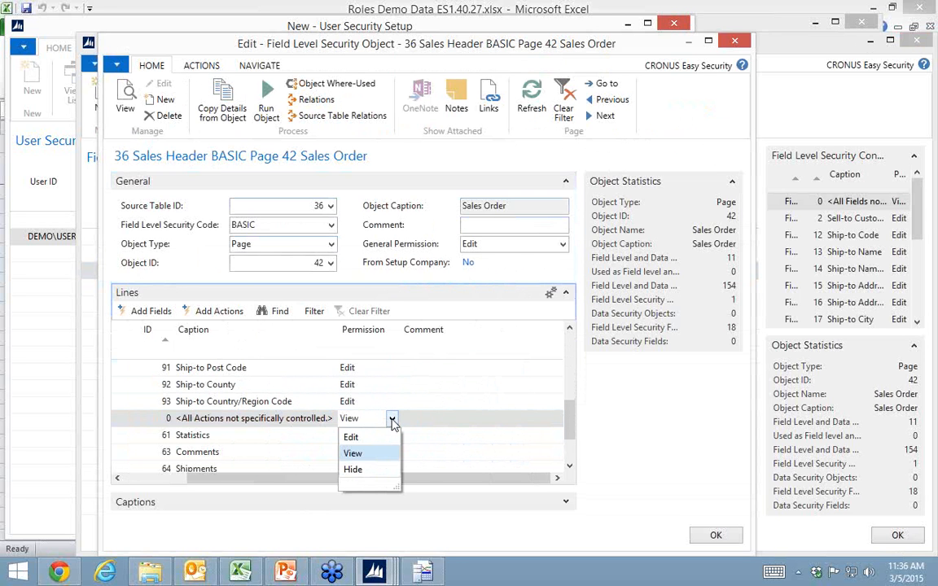
pyautogui.click(354, 470)
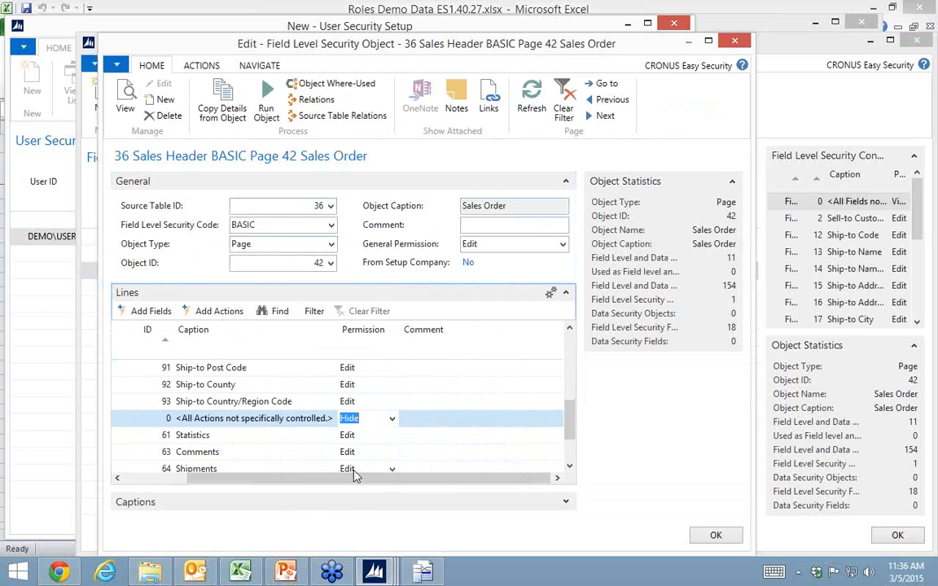
# Step: Add the Post and Print action, ID 76, as a controlled line on the Sales Order page's field level security object
pyautogui.press('Down')
pyautogui.press('Down')
pyautogui.press('Left')
pyautogui.press('Left')
pyautogui.press('Left')
pyautogui.press('Down')
pyautogui.press('Down')
pyautogui.press('Down')
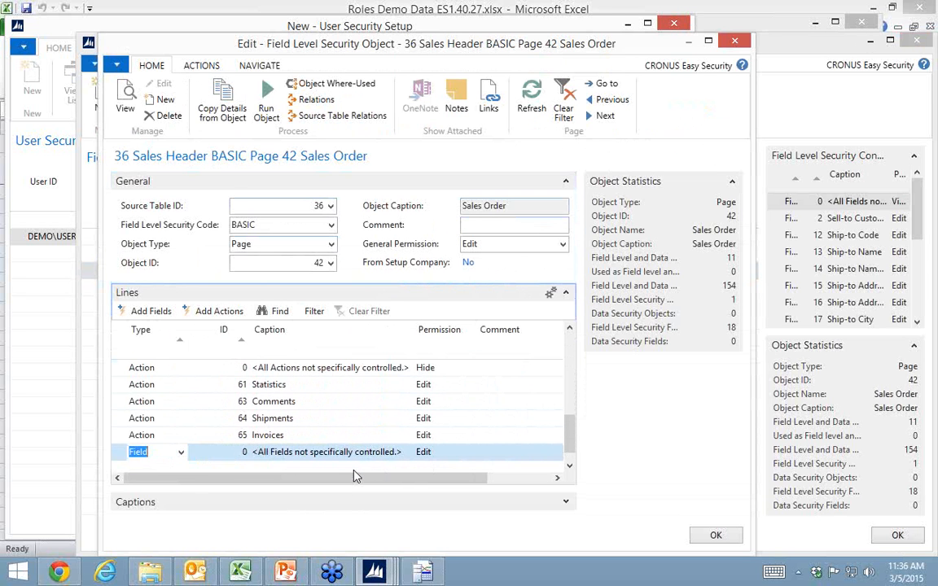
pyautogui.write('a')
pyautogui.press('Tab')
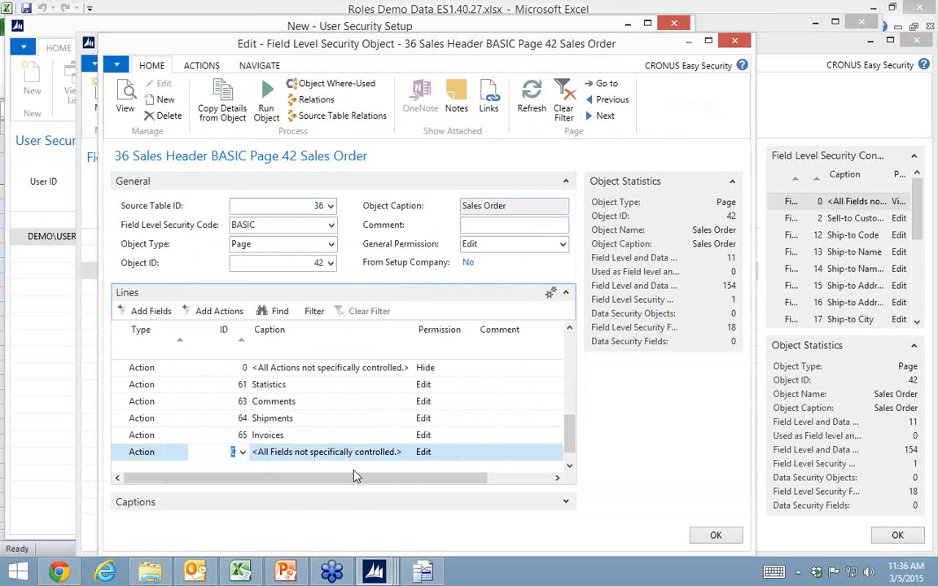
pyautogui.press('F4')
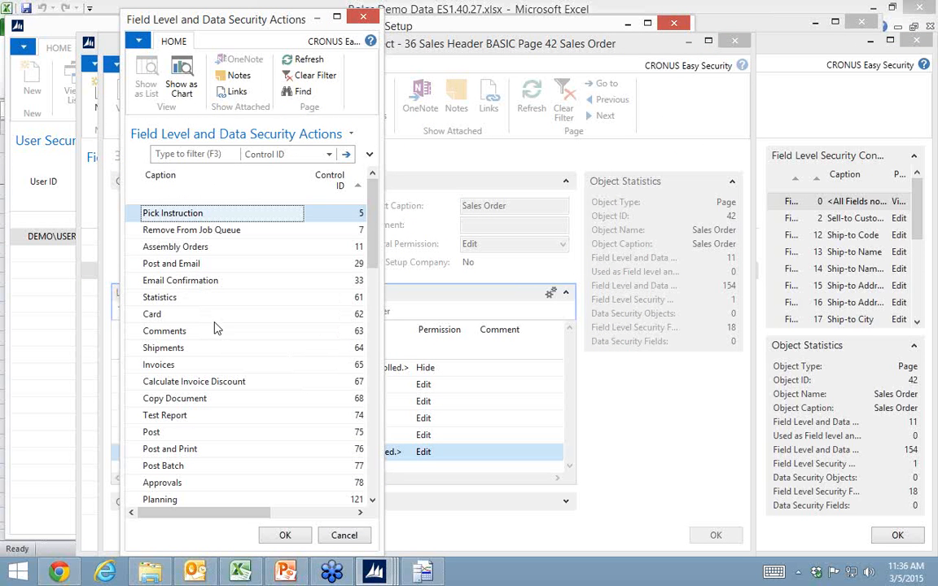
pyautogui.click(225, 454)
pyautogui.doubleClick(224, 455)
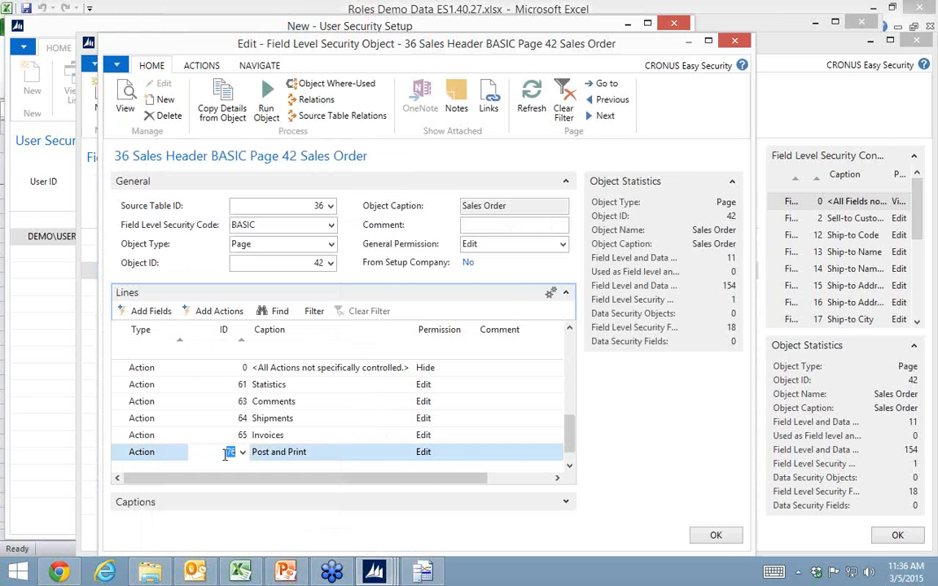
# Step: Set the permission of the Post and Print action to View and close the security setup windows
pyautogui.press('Tab')
pyautogui.write('v')
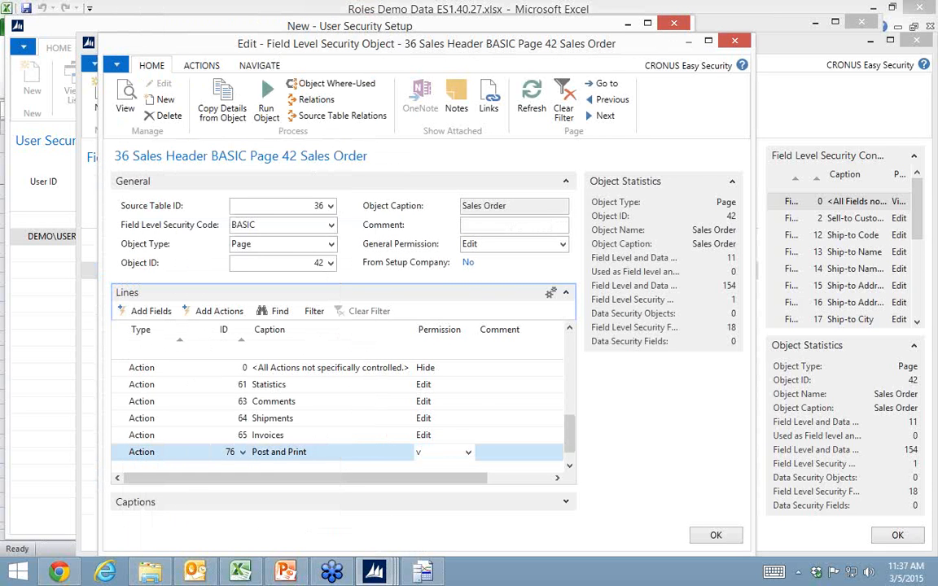
pyautogui.press('Up')
pyautogui.press('Left')
pyautogui.press('Left')
pyautogui.press('Left')
pyautogui.press('Down')
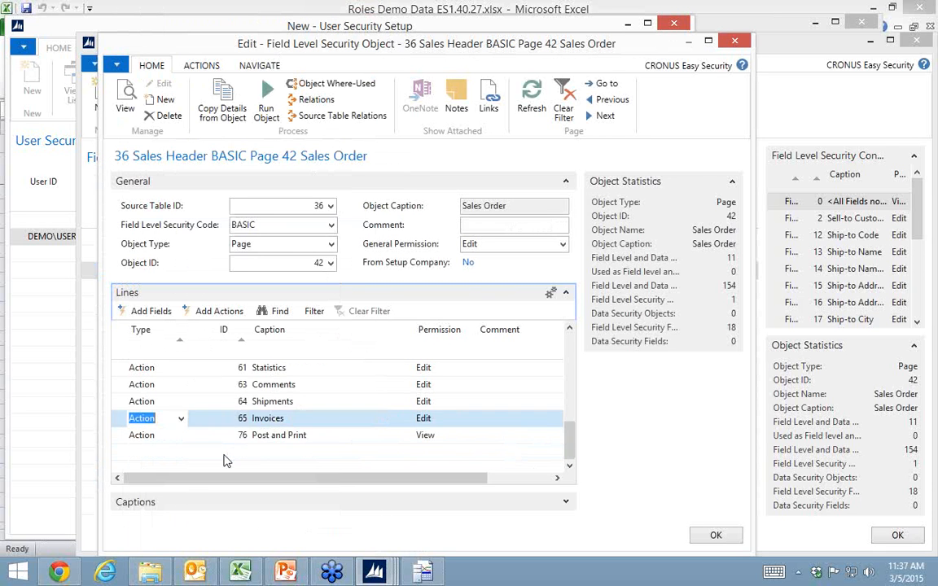
pyautogui.press('Up')
pyautogui.press('Escape')
pyautogui.press('Escape')
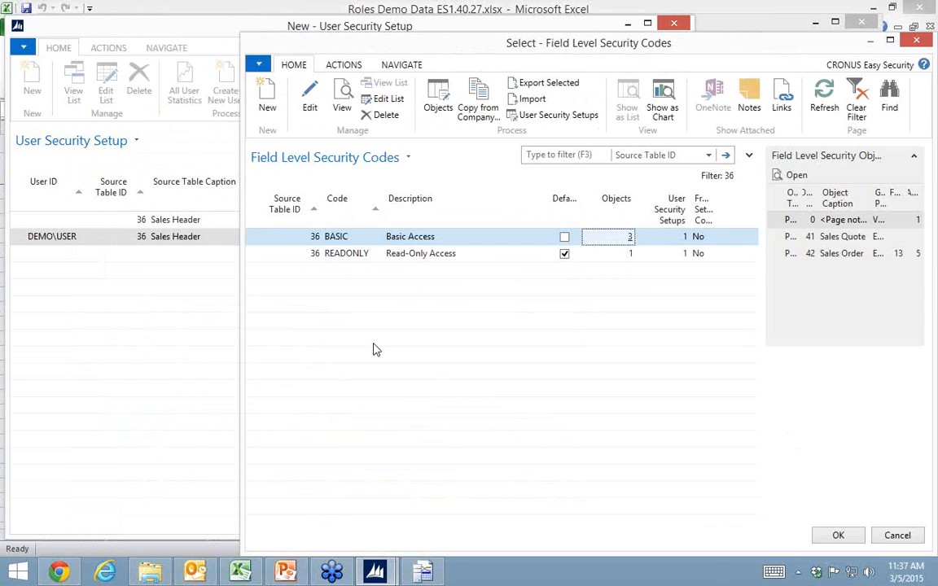
pyautogui.press('Return')
pyautogui.click(672, 46)
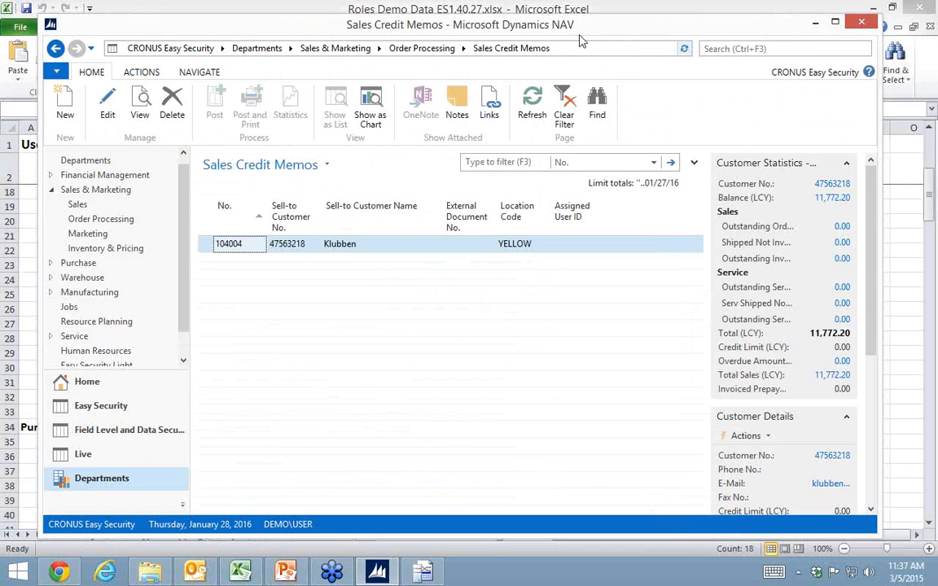
# Step: Open sales order 101016 from Order Processing, check its visible fields and actions under the BASIC restrictions, and close it
pyautogui.click(87, 221)
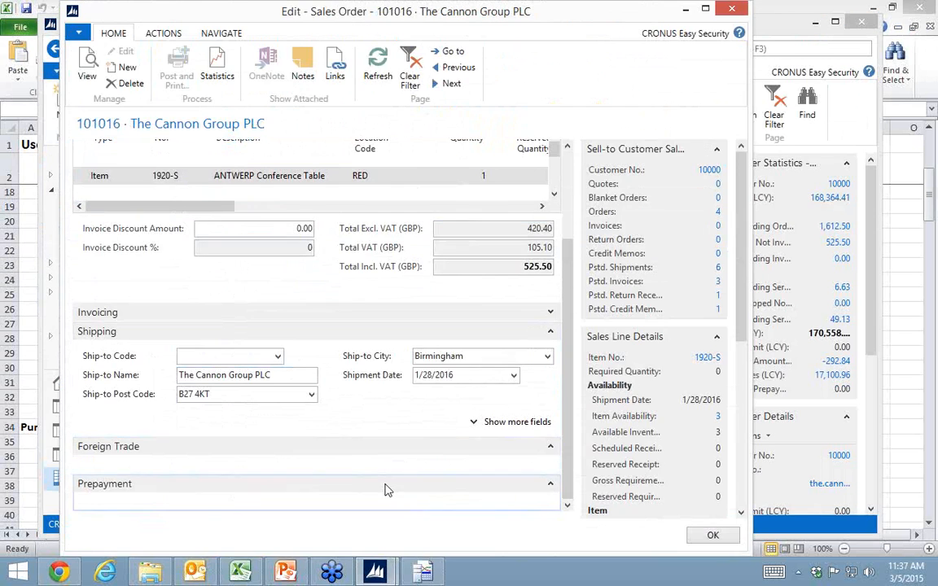
pyautogui.click(729, 15)
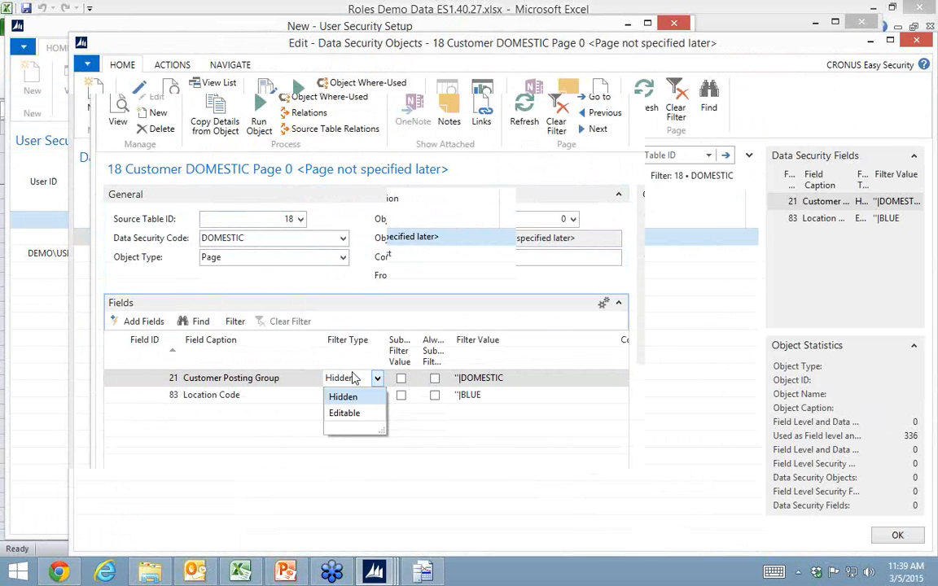
# Step: Choose Hidden as the filter type of Customer Posting Group in the DOMESTIC data security object without a specified page
pyautogui.click(359, 396)
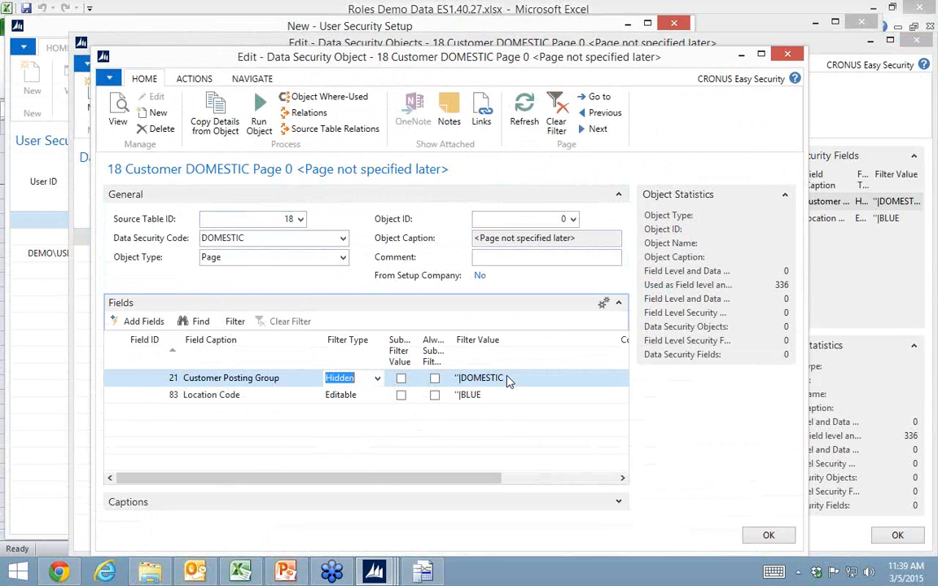
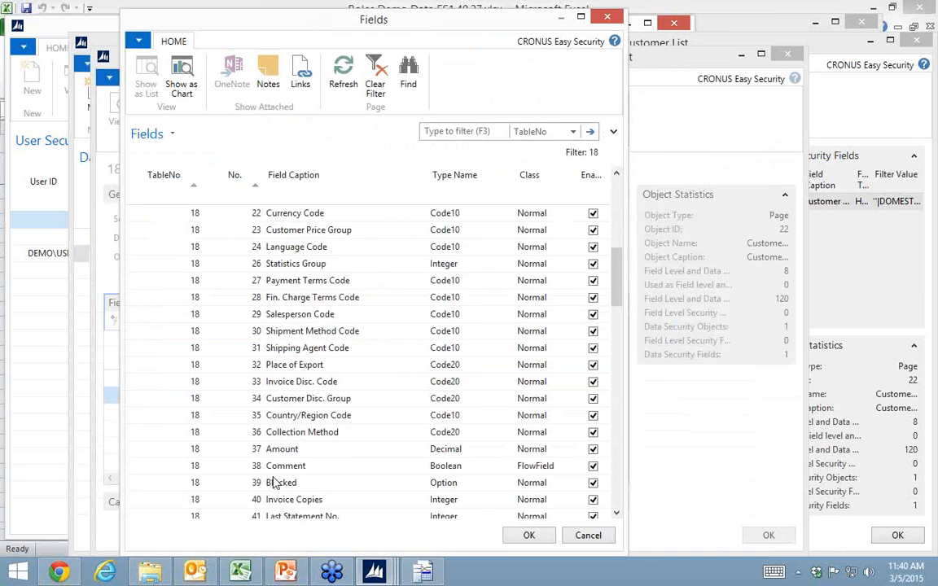
# Step: Add field 55, Date Filter, to the DOMESTIC data security object for page 22 Customer List with filter type Editable
pyautogui.scroll(-4, 240, 455)
pyautogui.doubleClick(241, 416)
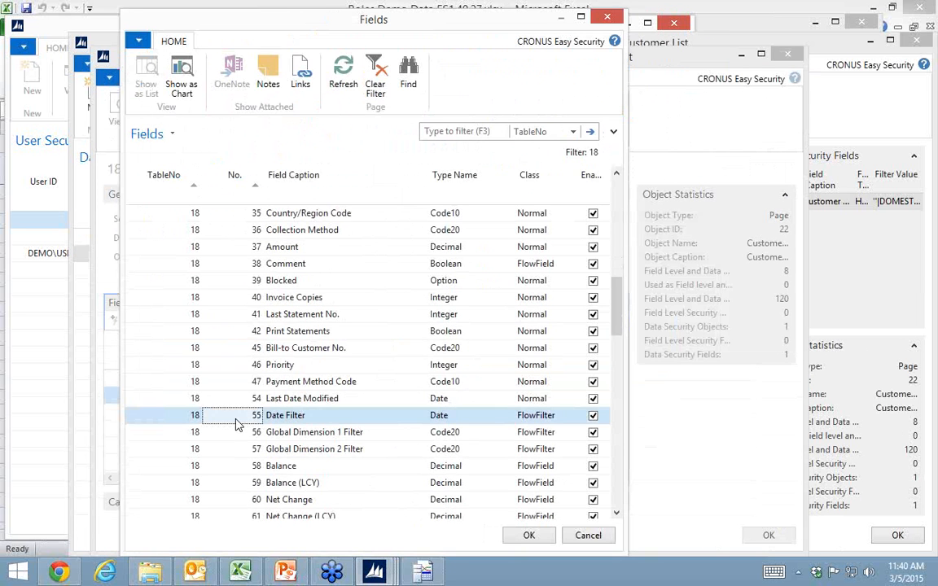
pyautogui.press('Tab')
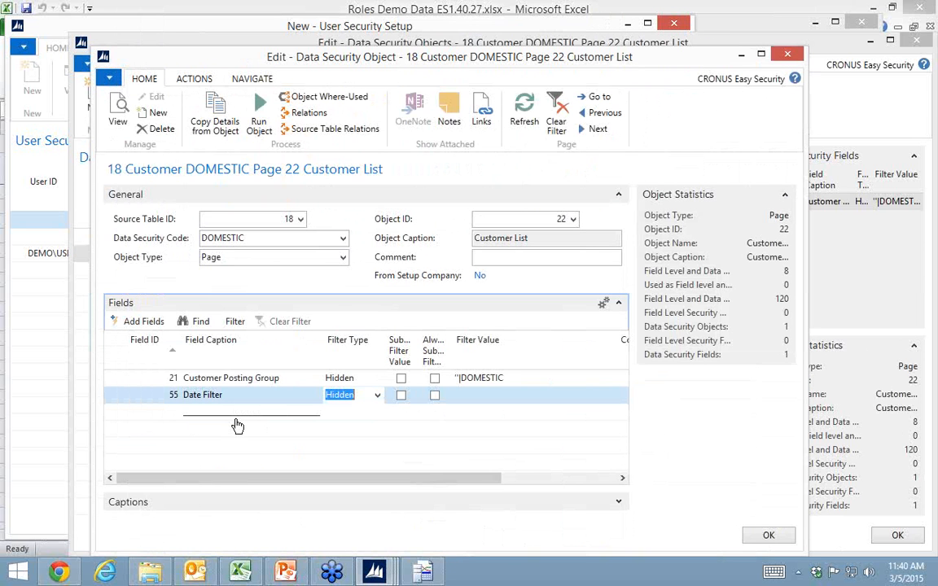
pyautogui.write('e')
pyautogui.press('Tab')
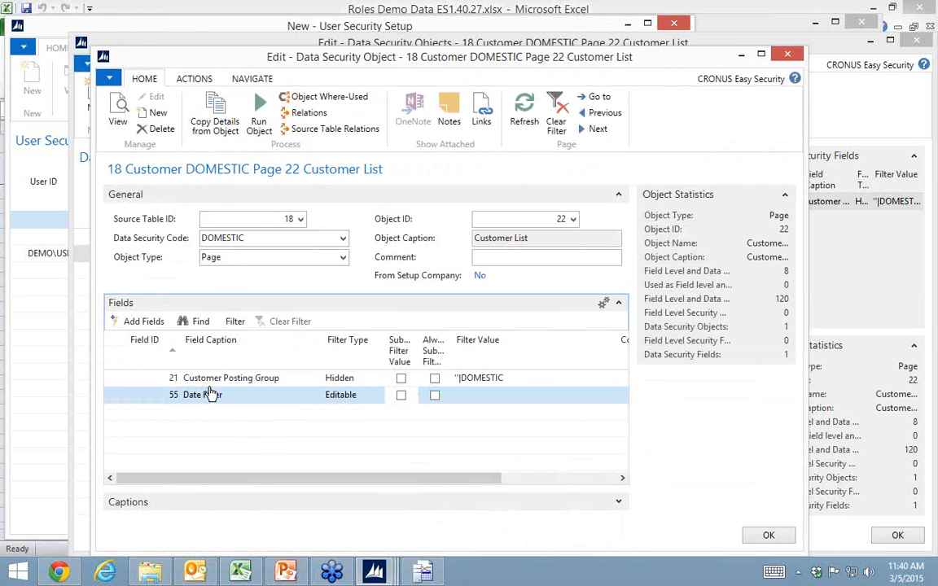
# Step: Enable both filter substitution options for the Date Filter field and set its filter value to the dynamic filter WORKYEAR
pyautogui.click(401, 395)
pyautogui.click(435, 395)
pyautogui.click(452, 395)
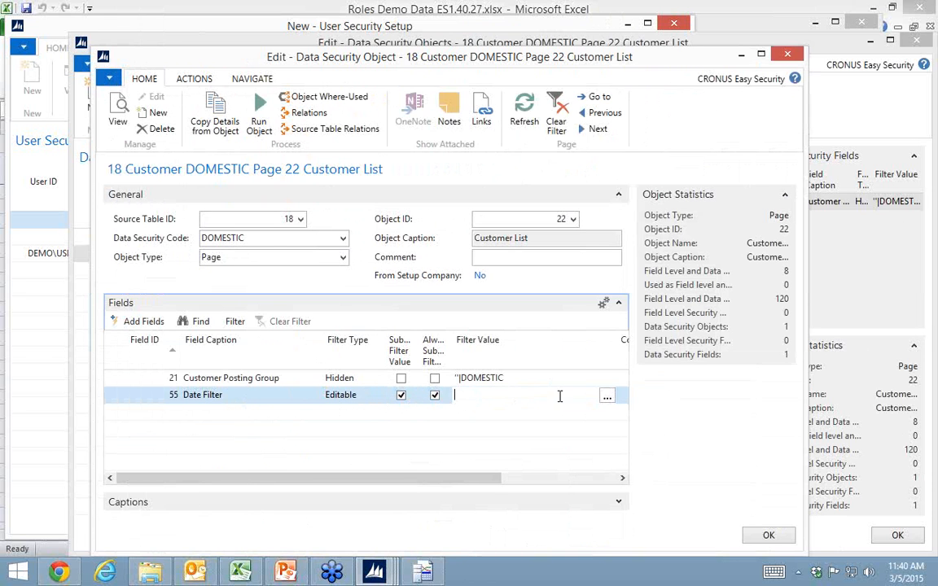
pyautogui.click(607, 398)
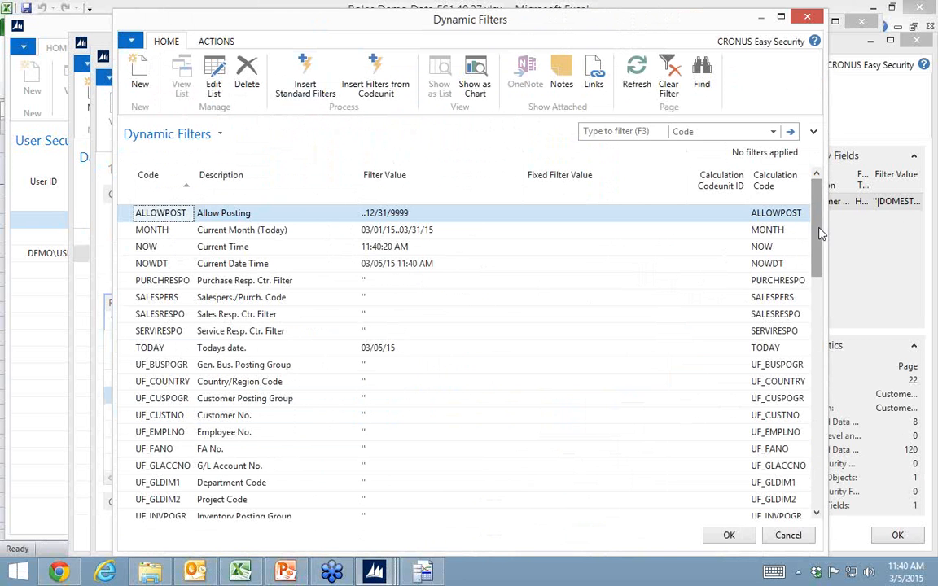
pyautogui.moveTo(820, 234); pyautogui.dragTo(806, 436)
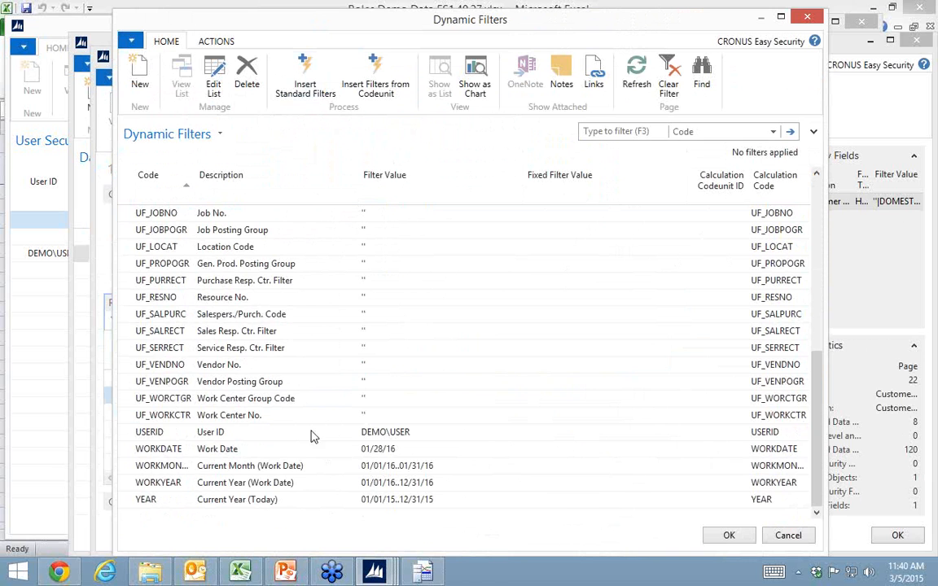
pyautogui.click(149, 488)
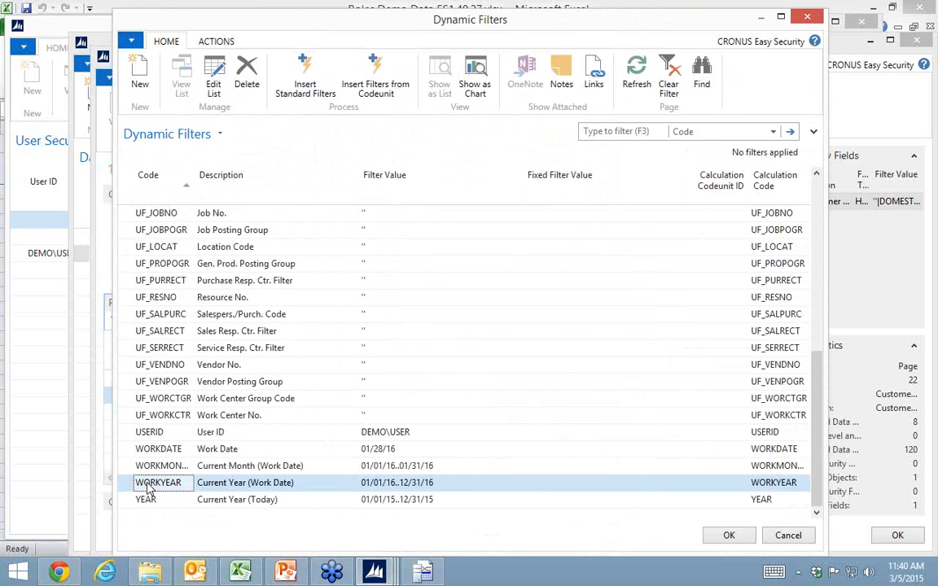
pyautogui.doubleClick(149, 486)
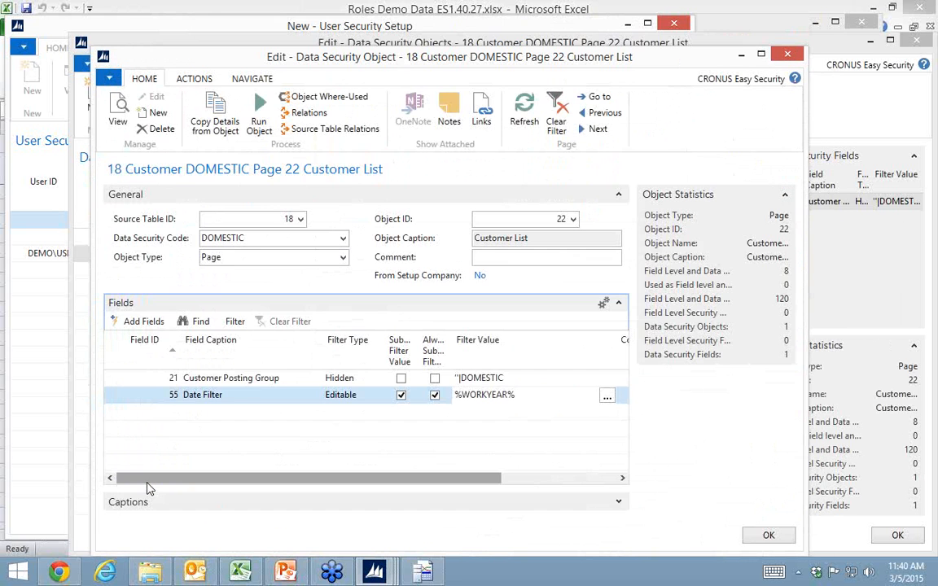
pyautogui.press('Up')
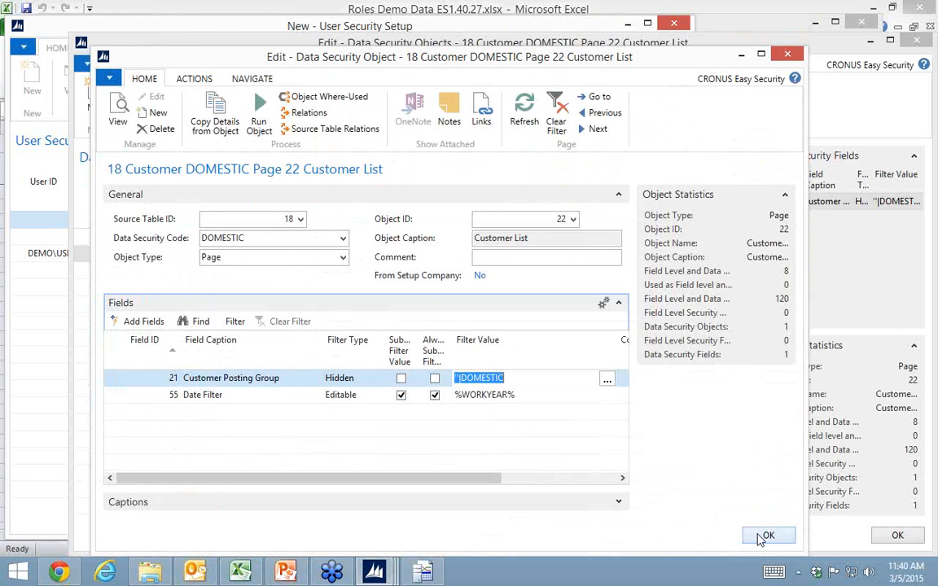
# Step: Assign the DOMESTIC data security code to the Customer table line in User Security Setup and close the setup
pyautogui.click(756, 537)
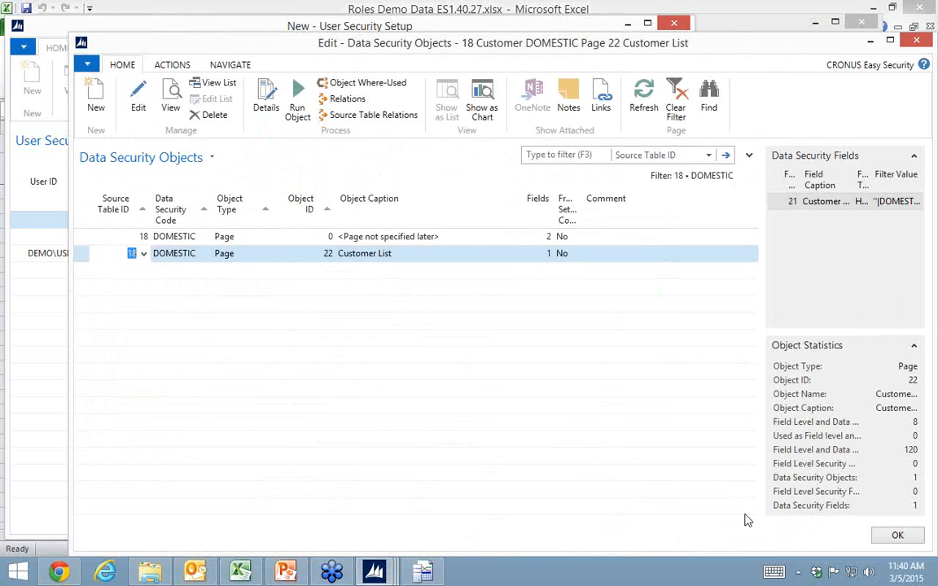
pyautogui.click(897, 535)
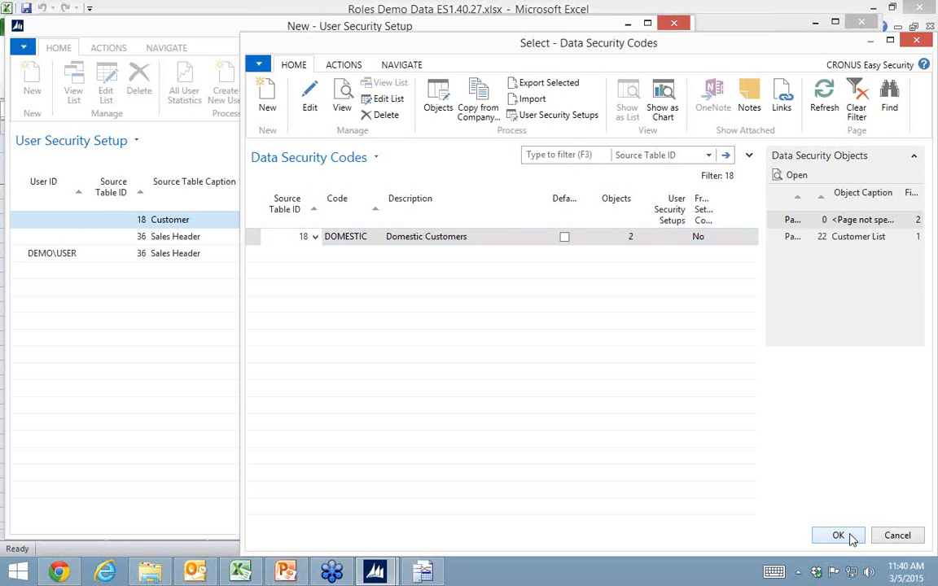
pyautogui.click(838, 536)
pyautogui.press('Down')
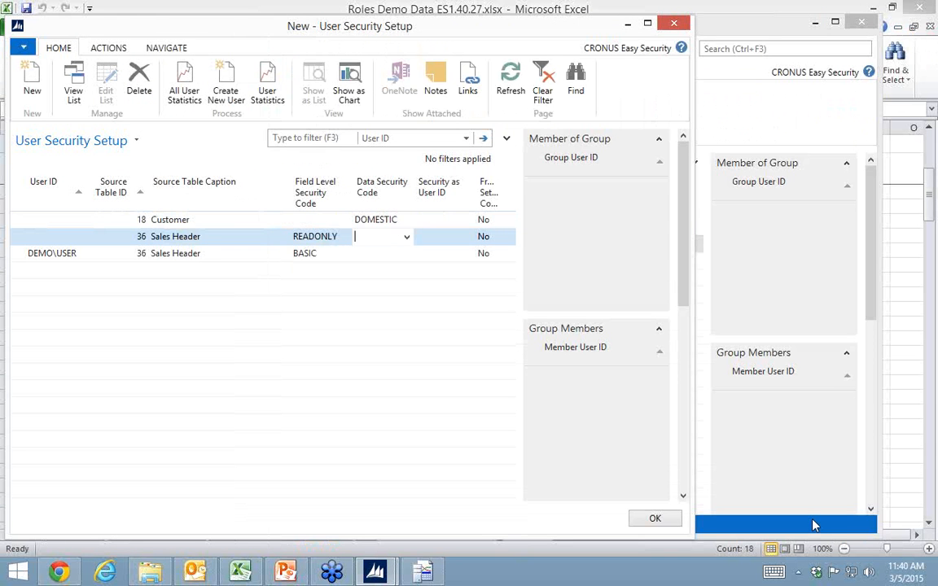
pyautogui.press('Escape')
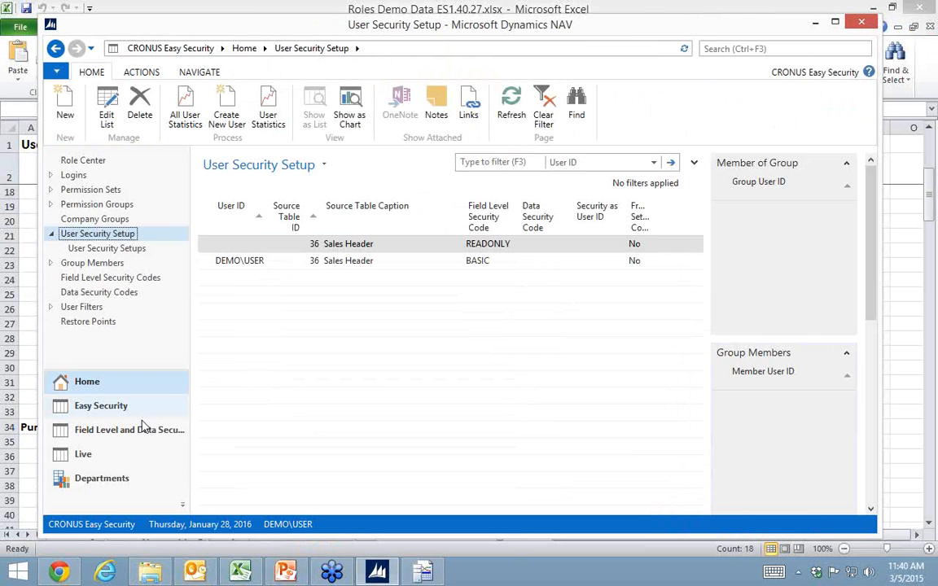
# Step: Open the Customers list under Order Processing, remove its No. and Date Filter filters, and collapse the filter area
pyautogui.click(92, 478)
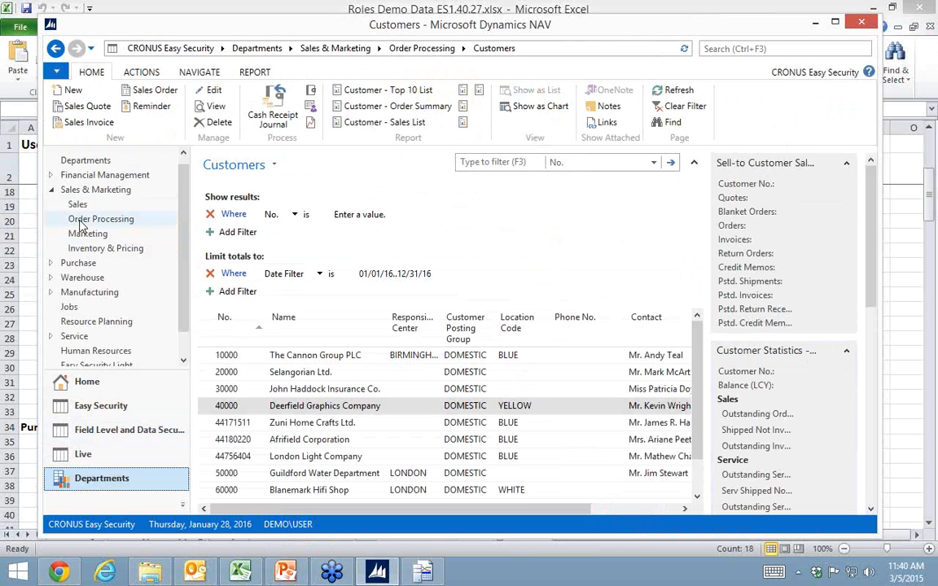
pyautogui.click(210, 215)
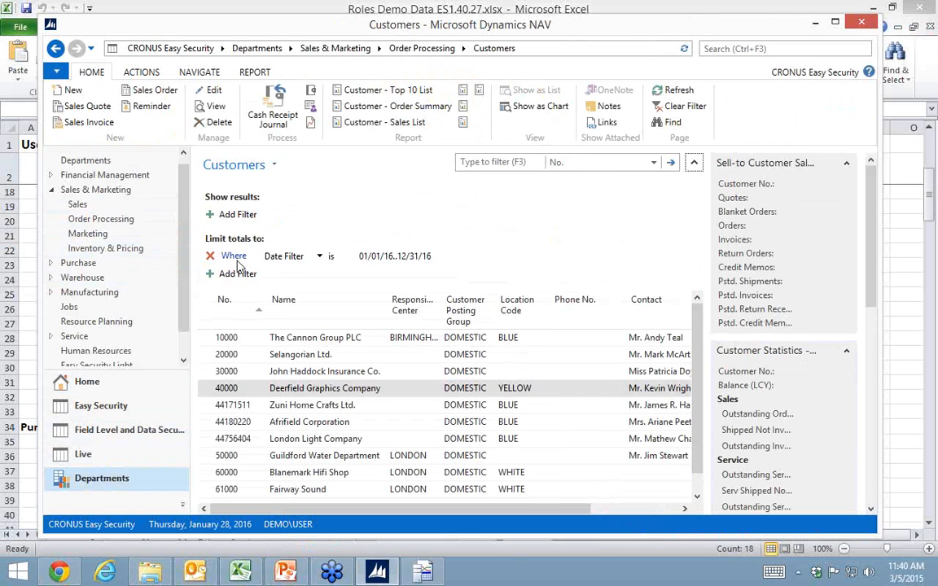
pyautogui.click(210, 257)
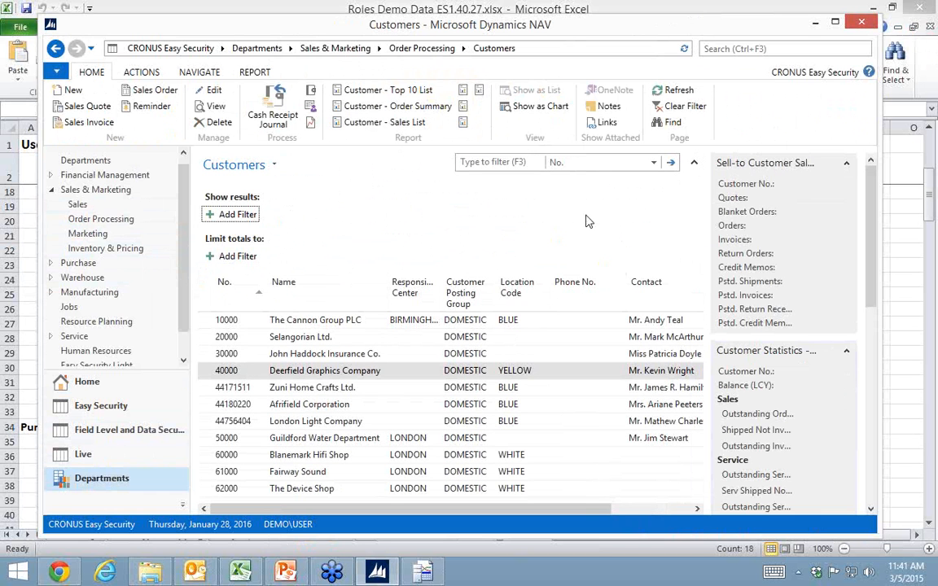
pyautogui.click(693, 162)
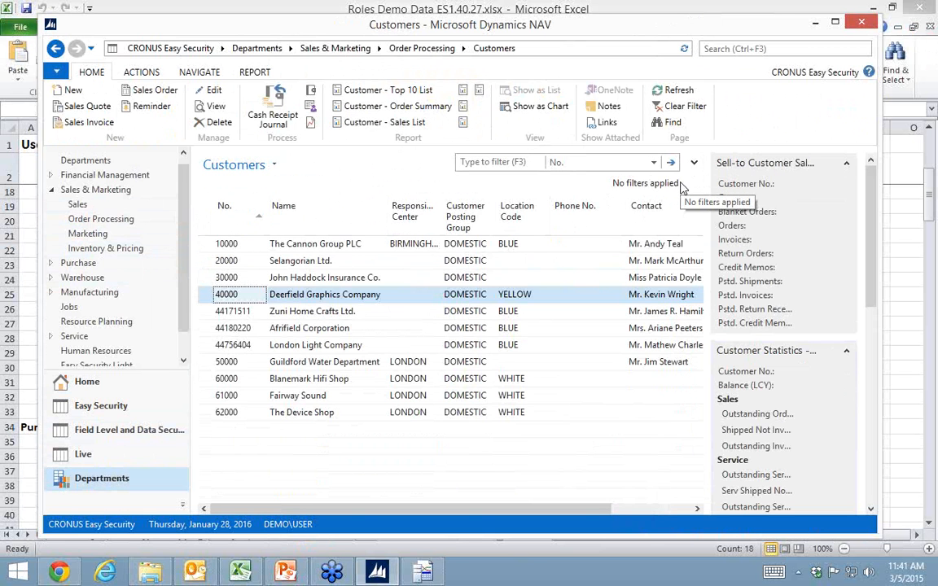
# Step: Try to open the customer card of 40000 Deerfield Graphics Company, inspect the card shown, and close it
pyautogui.click(327, 299)
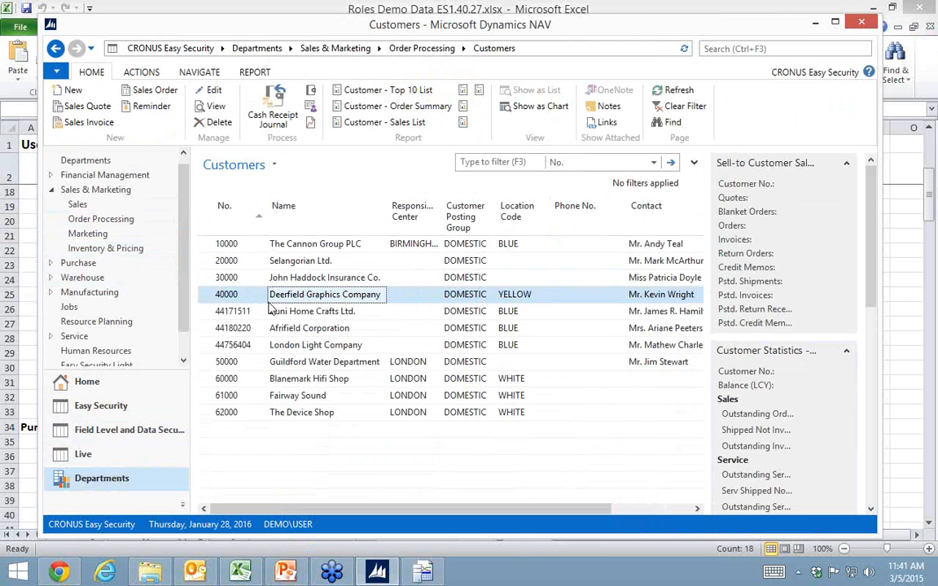
pyautogui.doubleClick(205, 302)
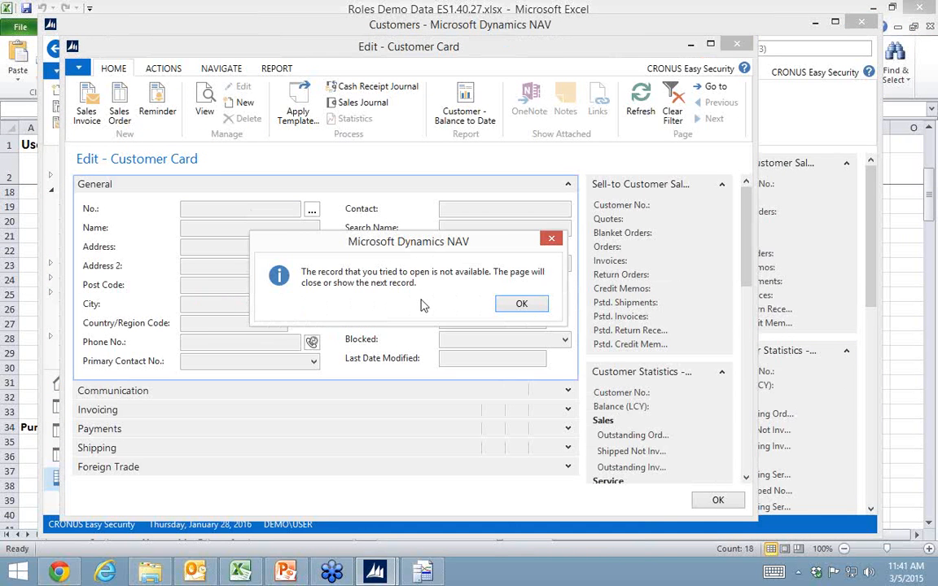
pyautogui.click(521, 306)
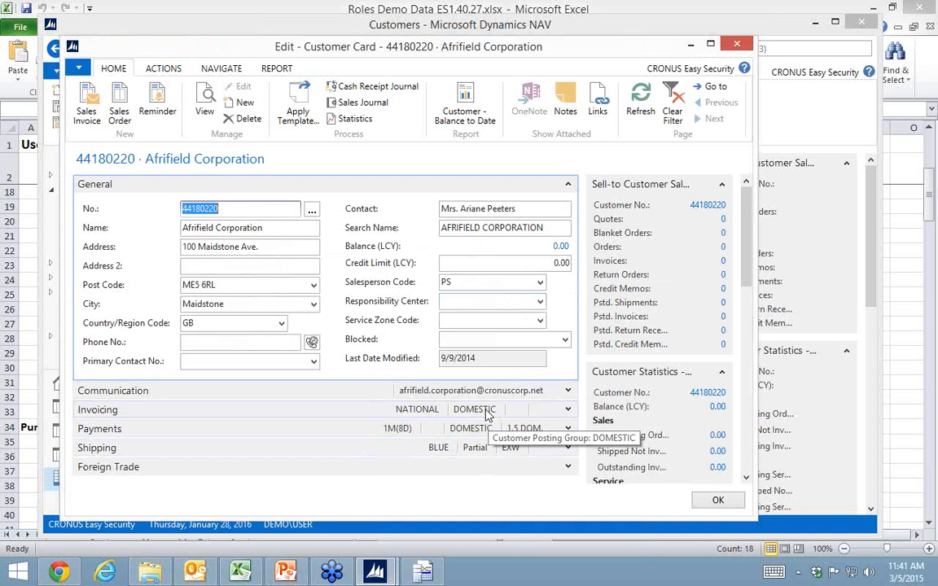
pyautogui.press('Escape')
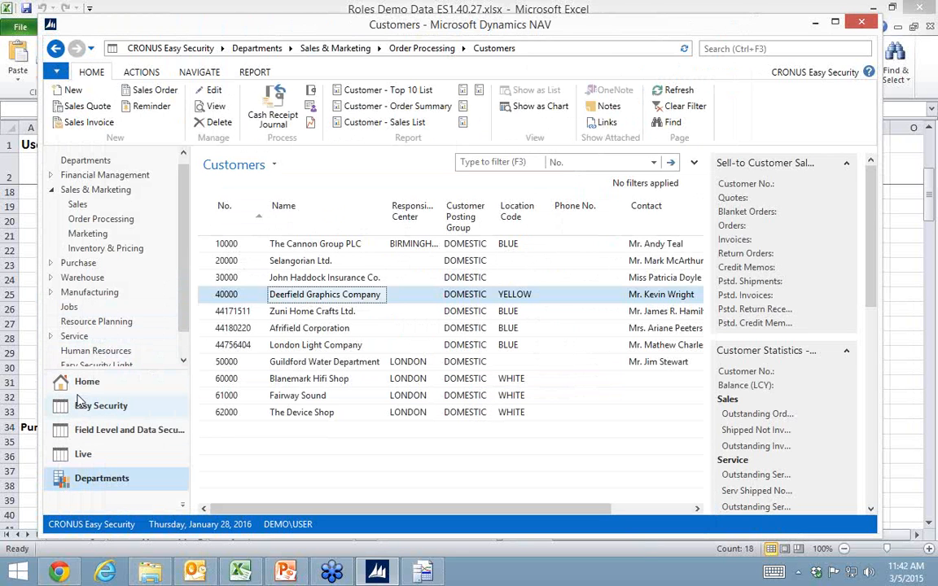
# Step: Switch to the NAV Easy Security 3 Slides Demo presentation in PowerPoint and start the slide show from the Demonstration slide
pyautogui.click(284, 569)
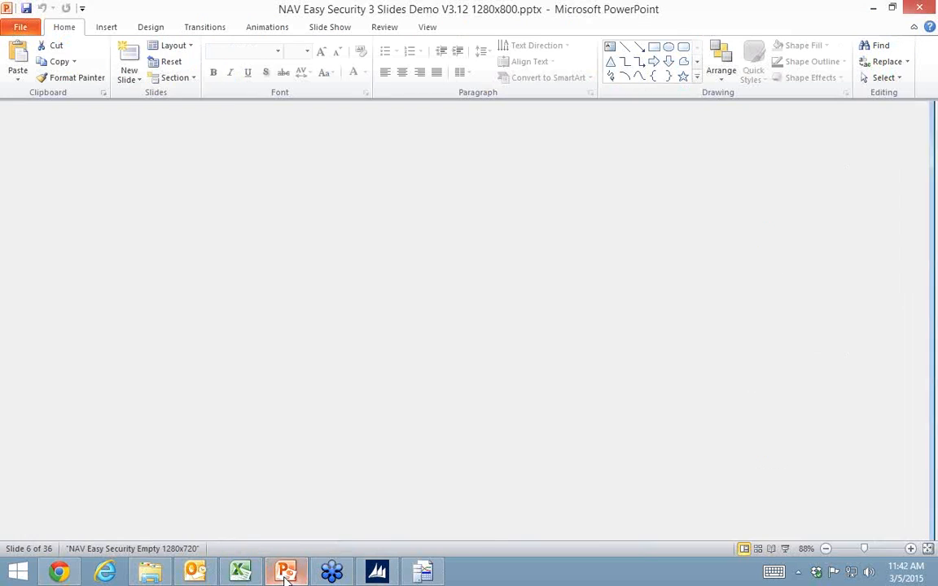
pyautogui.click(301, 527)
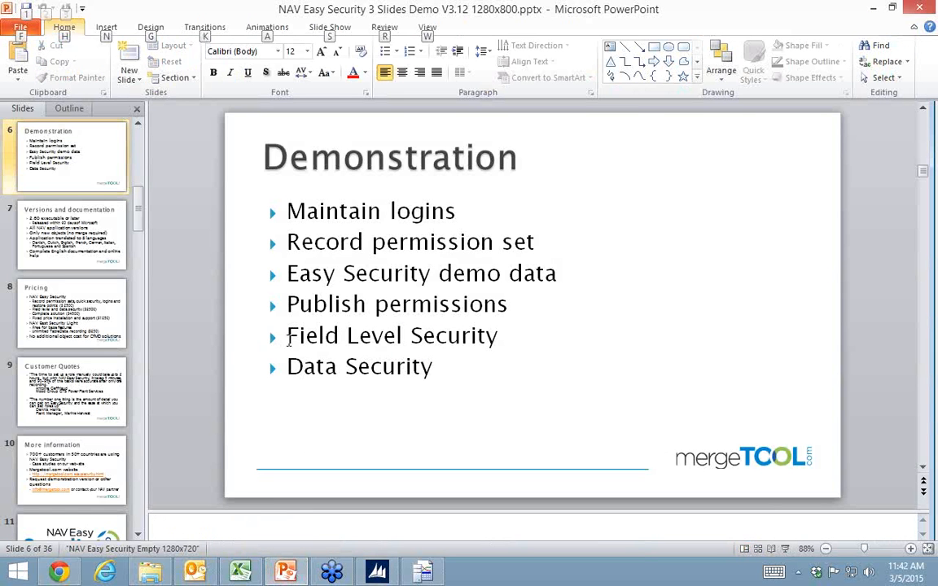
pyautogui.hotkey('shift', 'F5')
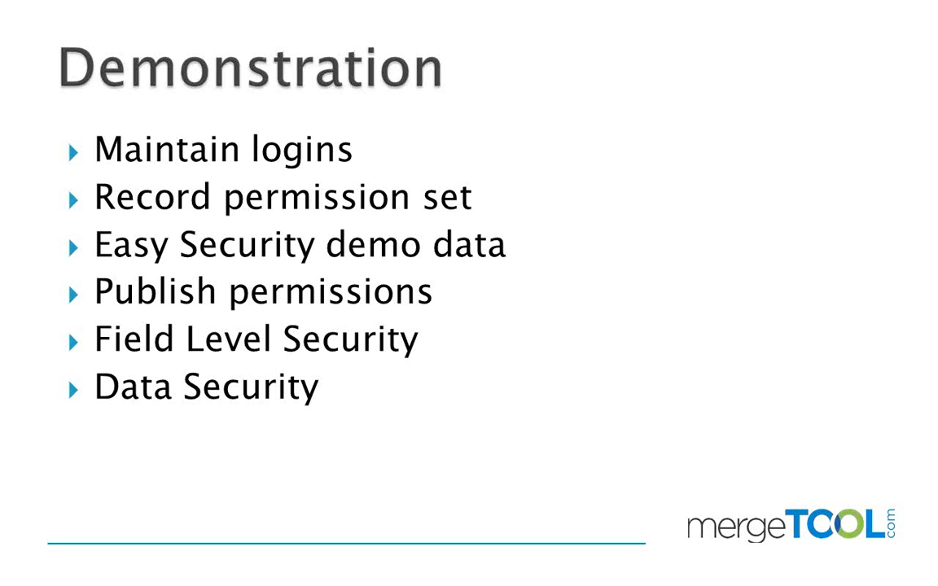